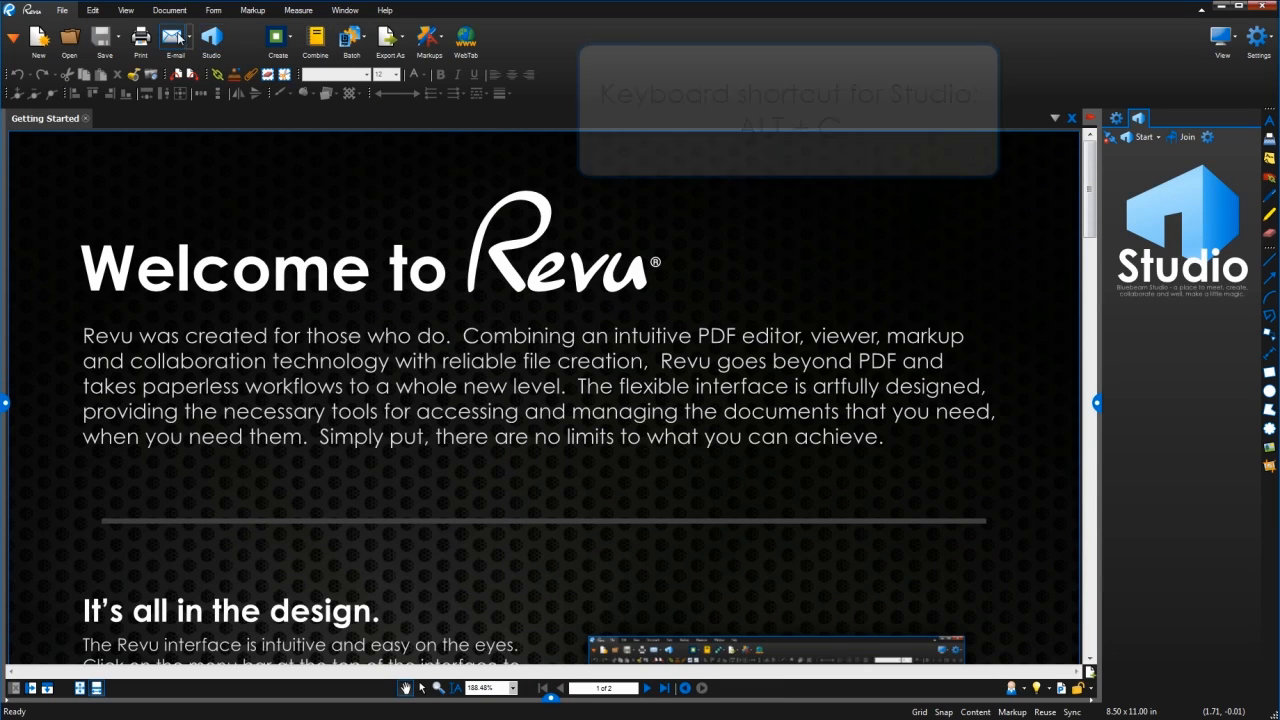
# Open the Studio panel, accept the terms and sign in with e-mail and password, remembering the password.
pyautogui.click(13, 40)
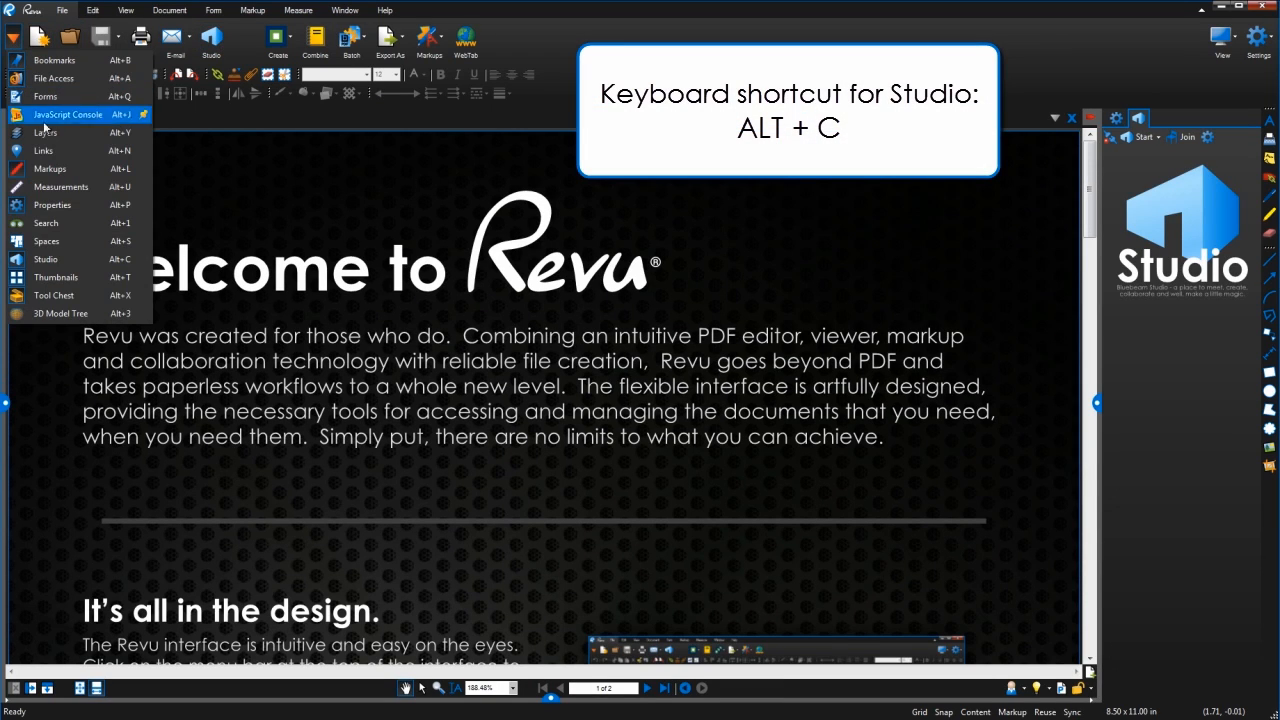
pyautogui.click(78, 266)
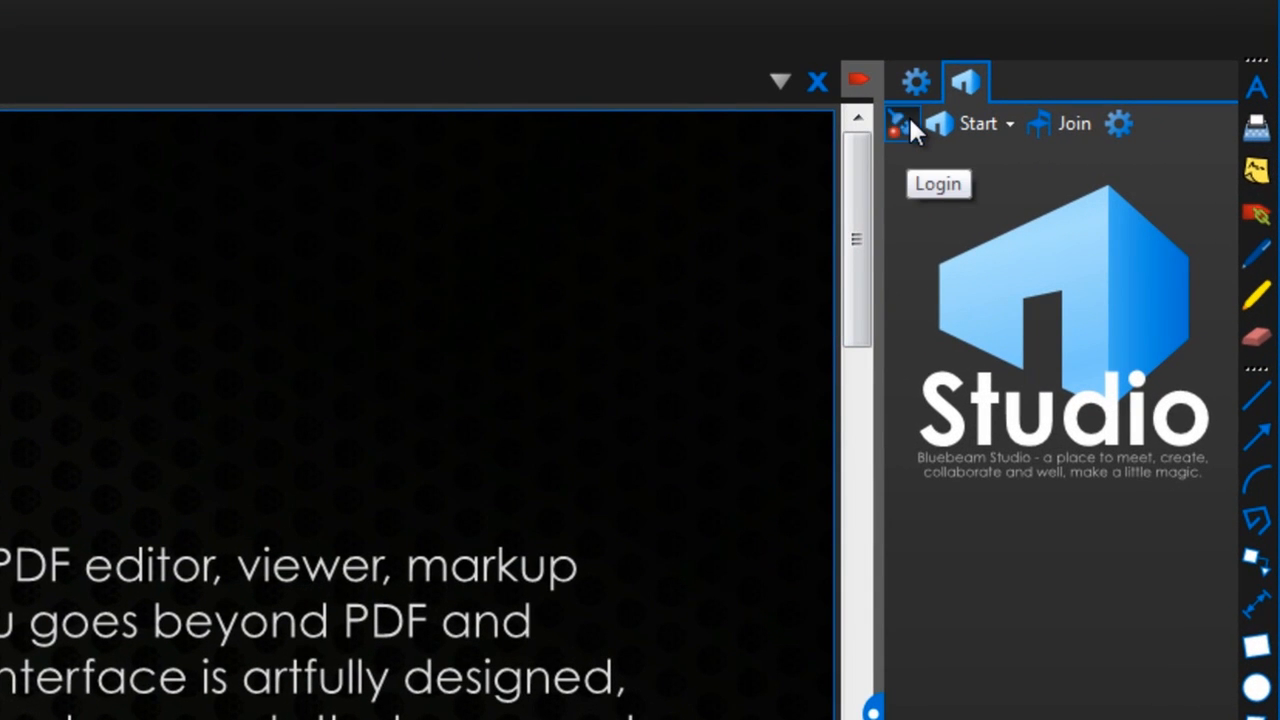
pyautogui.click(910, 117)
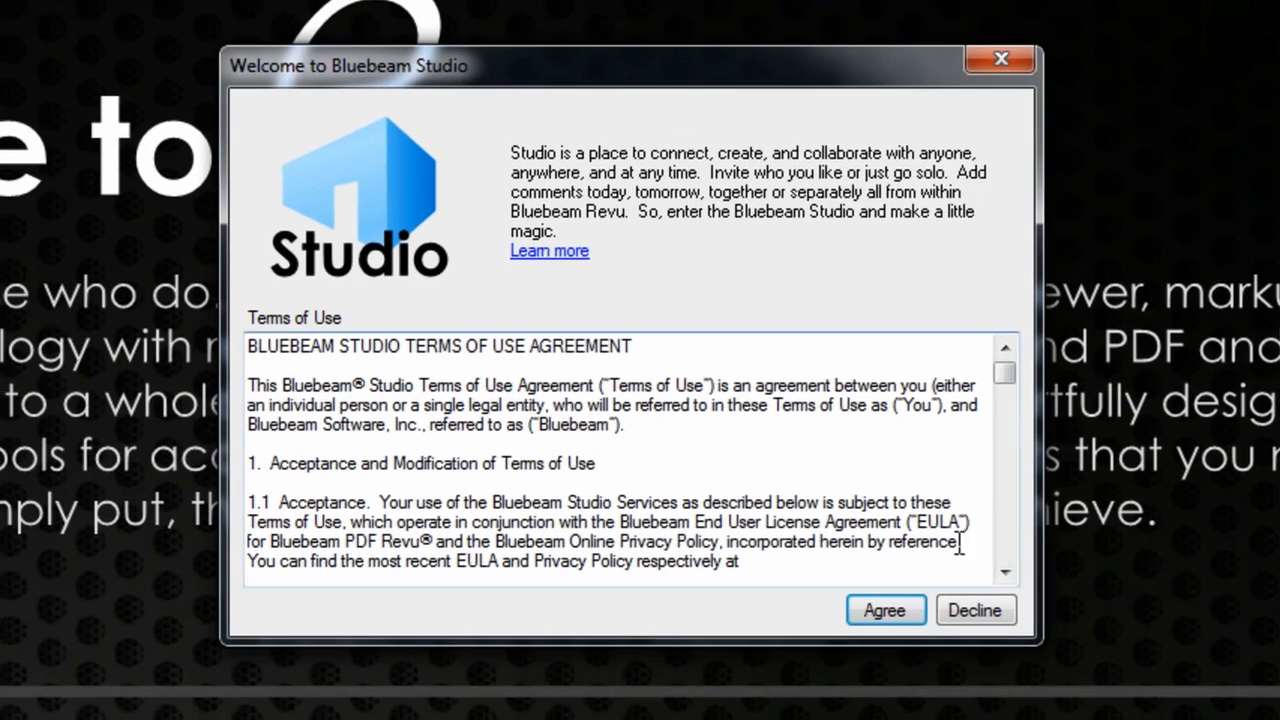
pyautogui.click(896, 610)
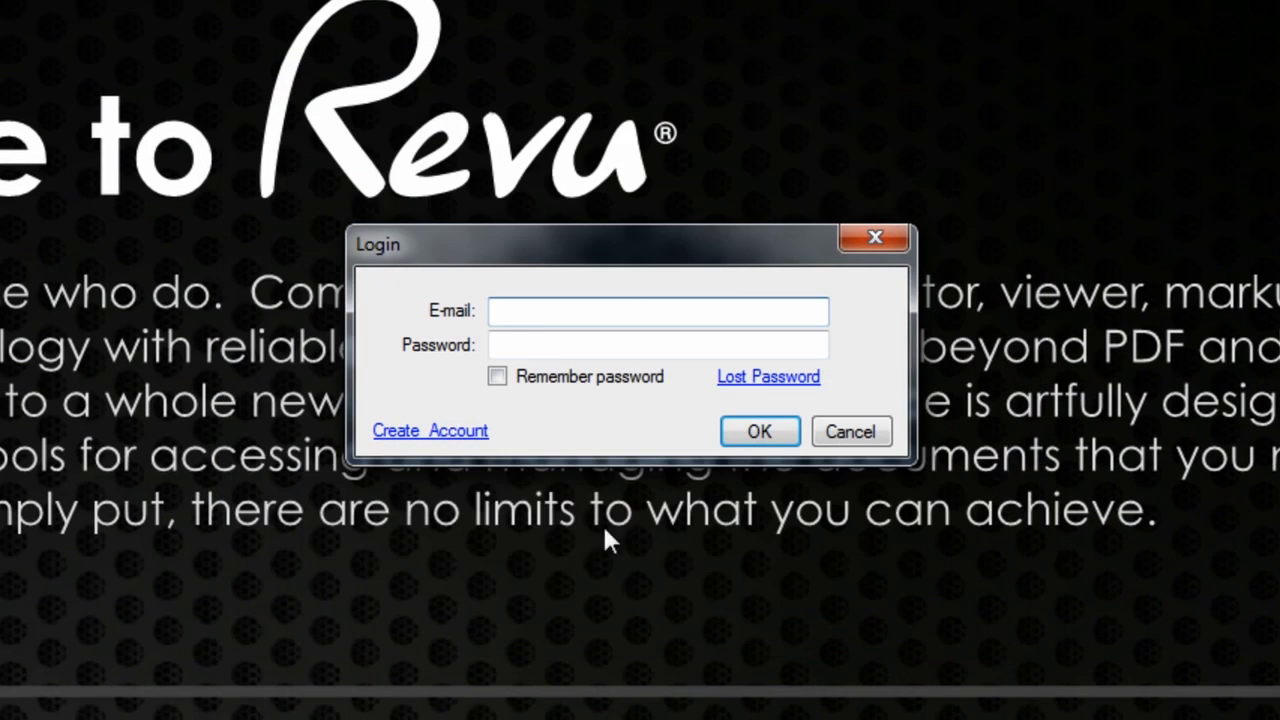
pyautogui.click(475, 432)
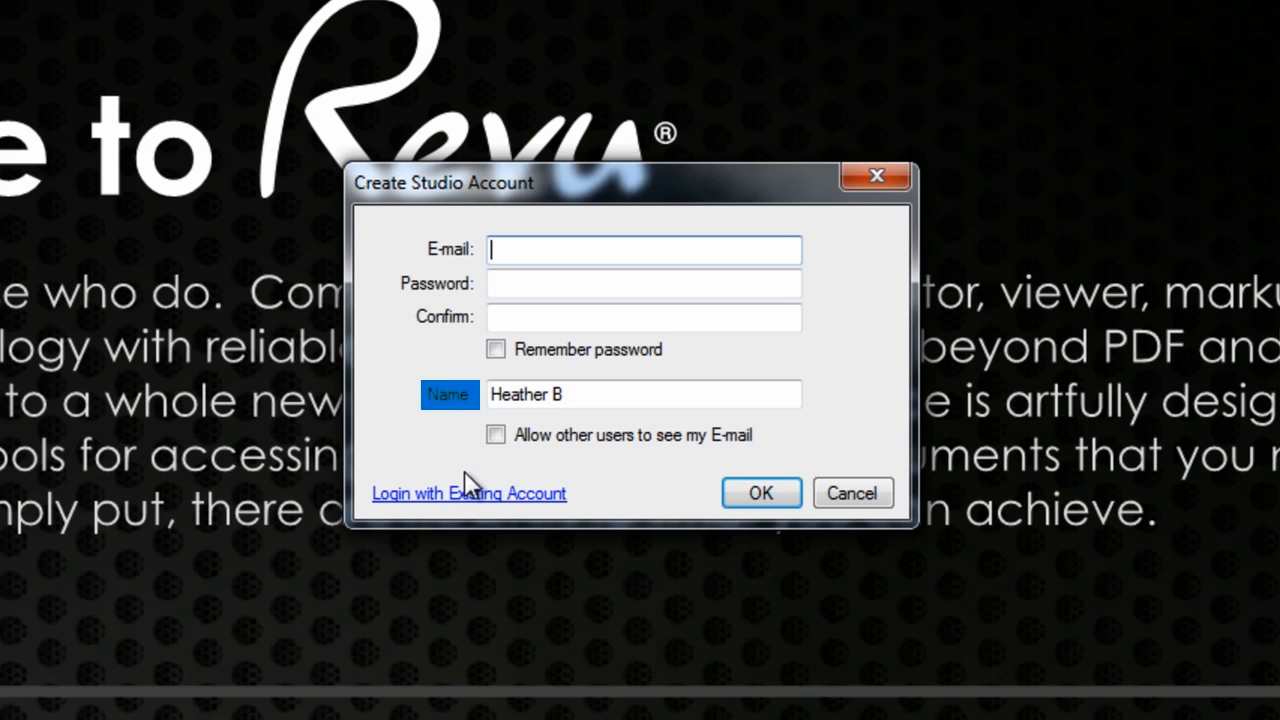
pyautogui.click(460, 505)
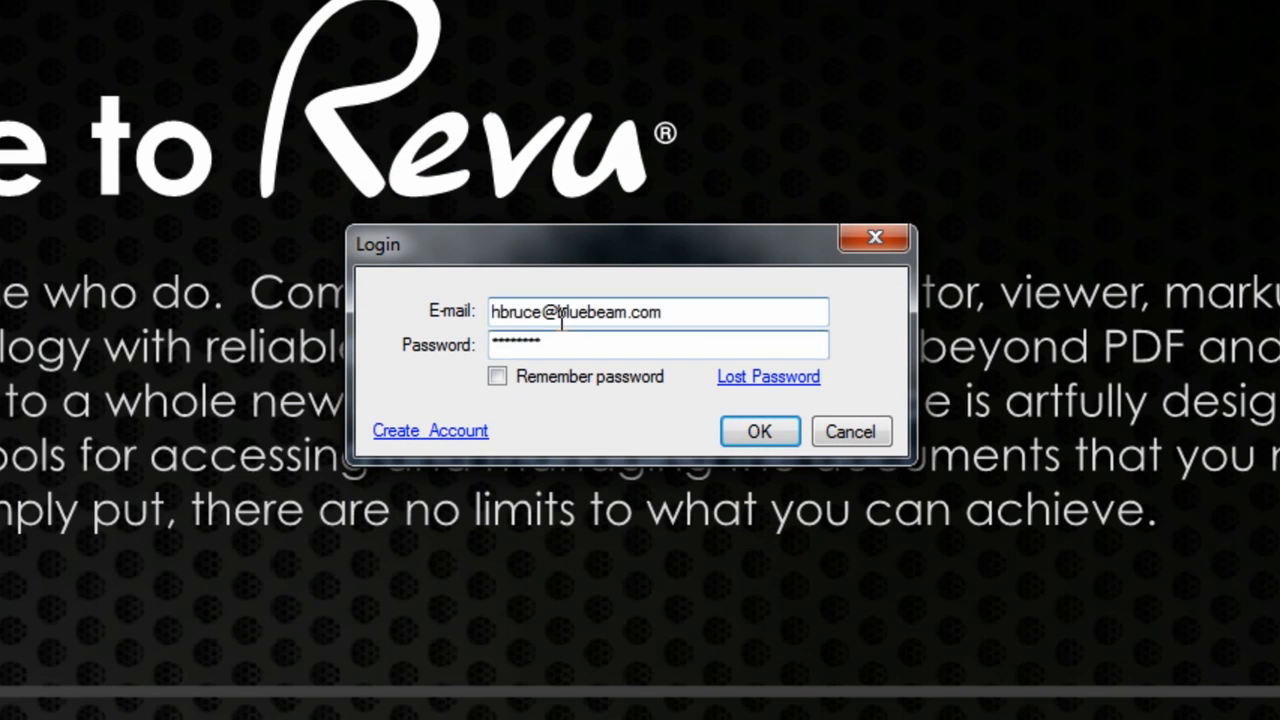
pyautogui.click(499, 376)
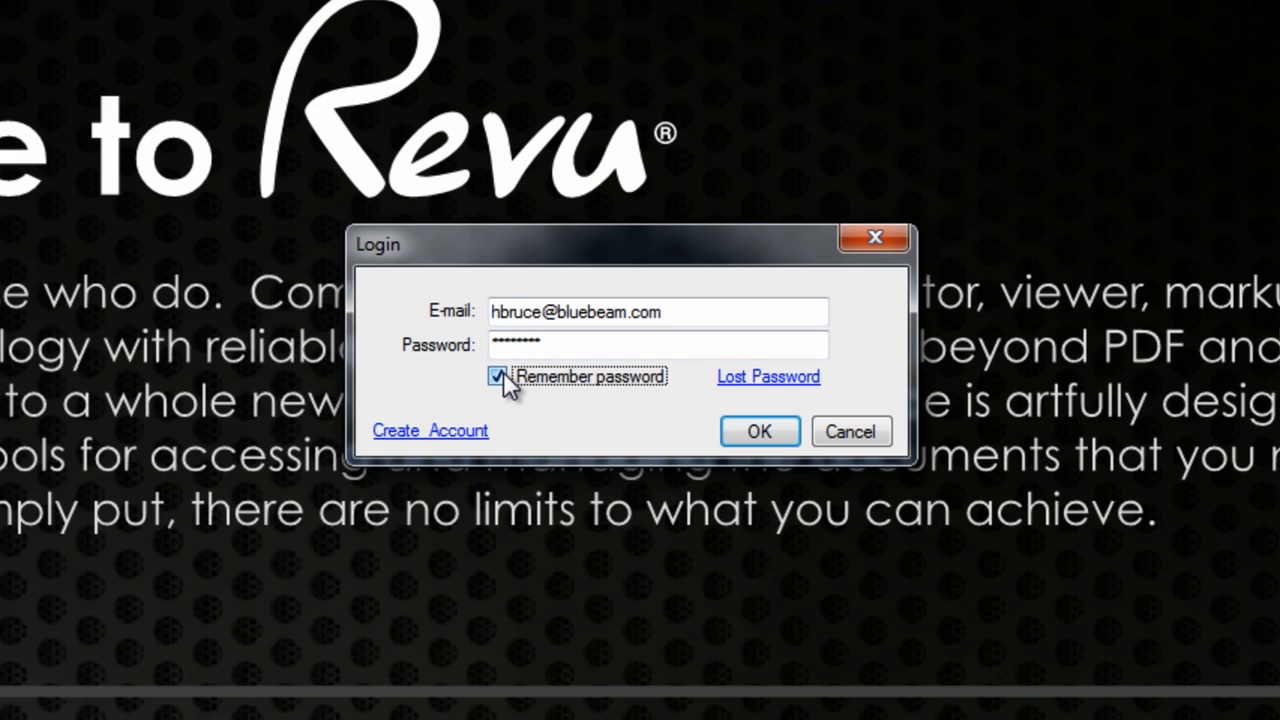
pyautogui.click(772, 438)
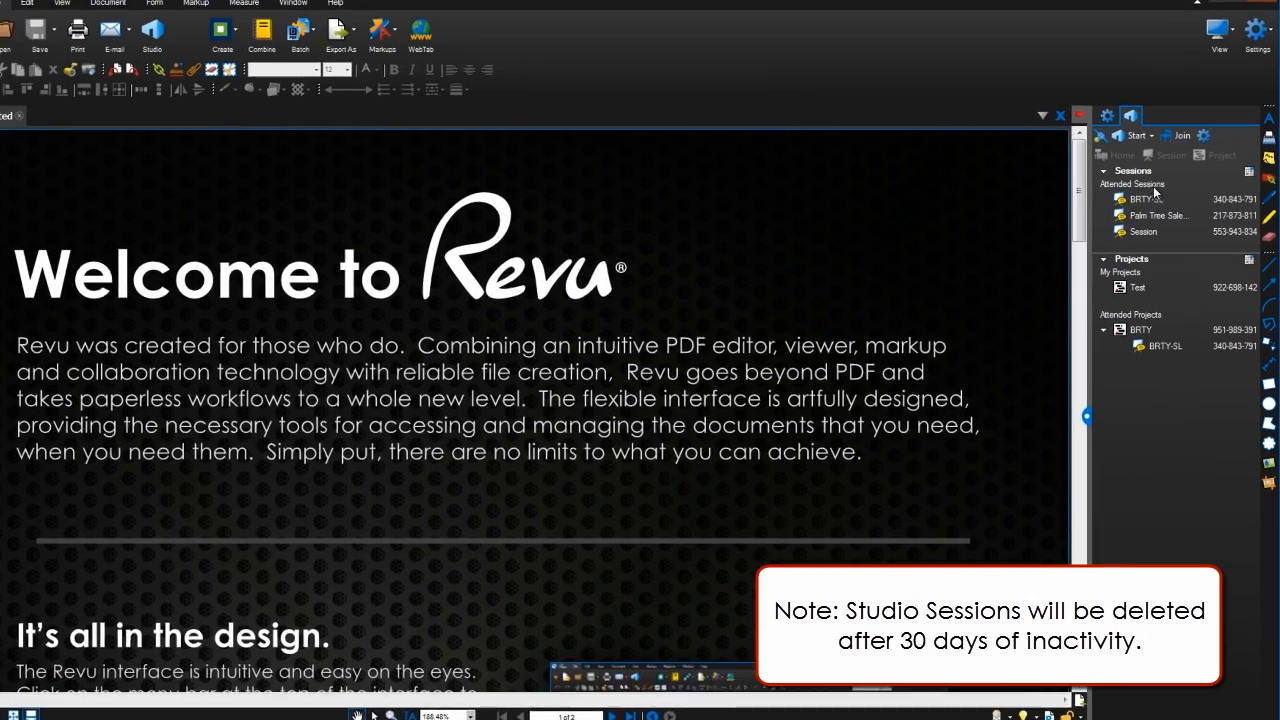
# Create a new session named 'Building 10' and add Building 10-Sundance Resort.pdf to it.
pyautogui.click(1160, 229)
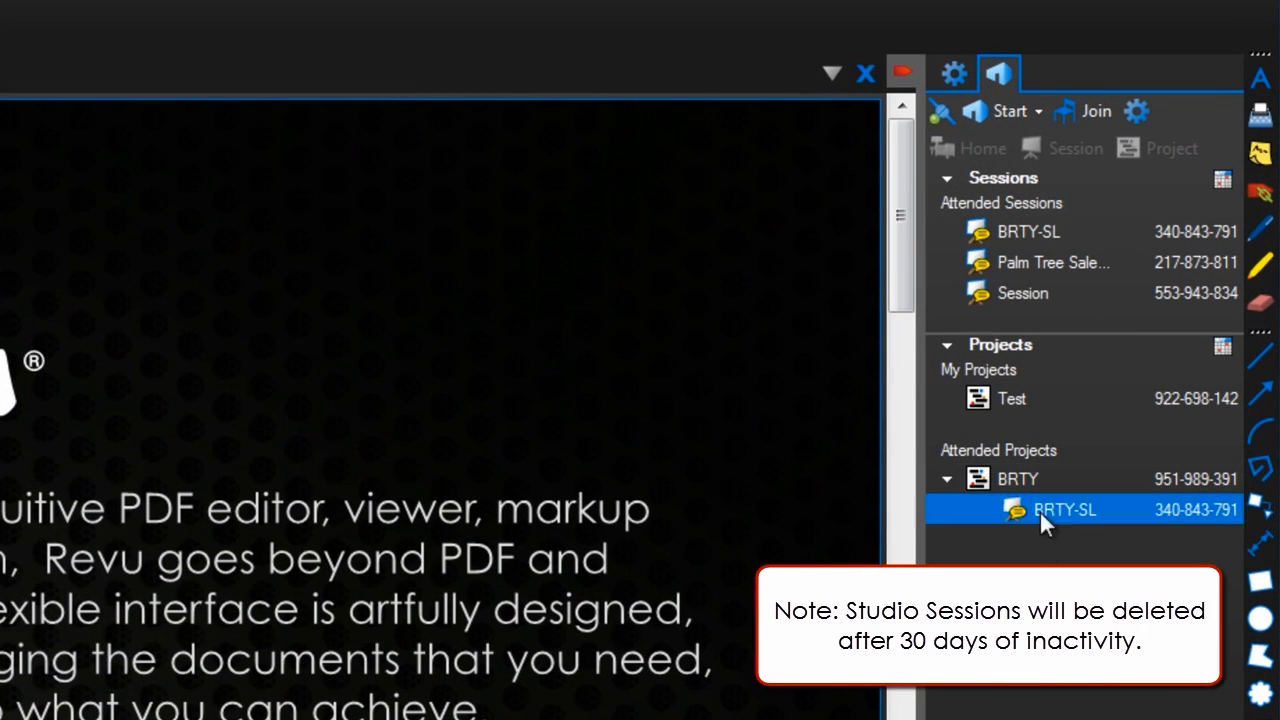
pyautogui.click(1010, 111)
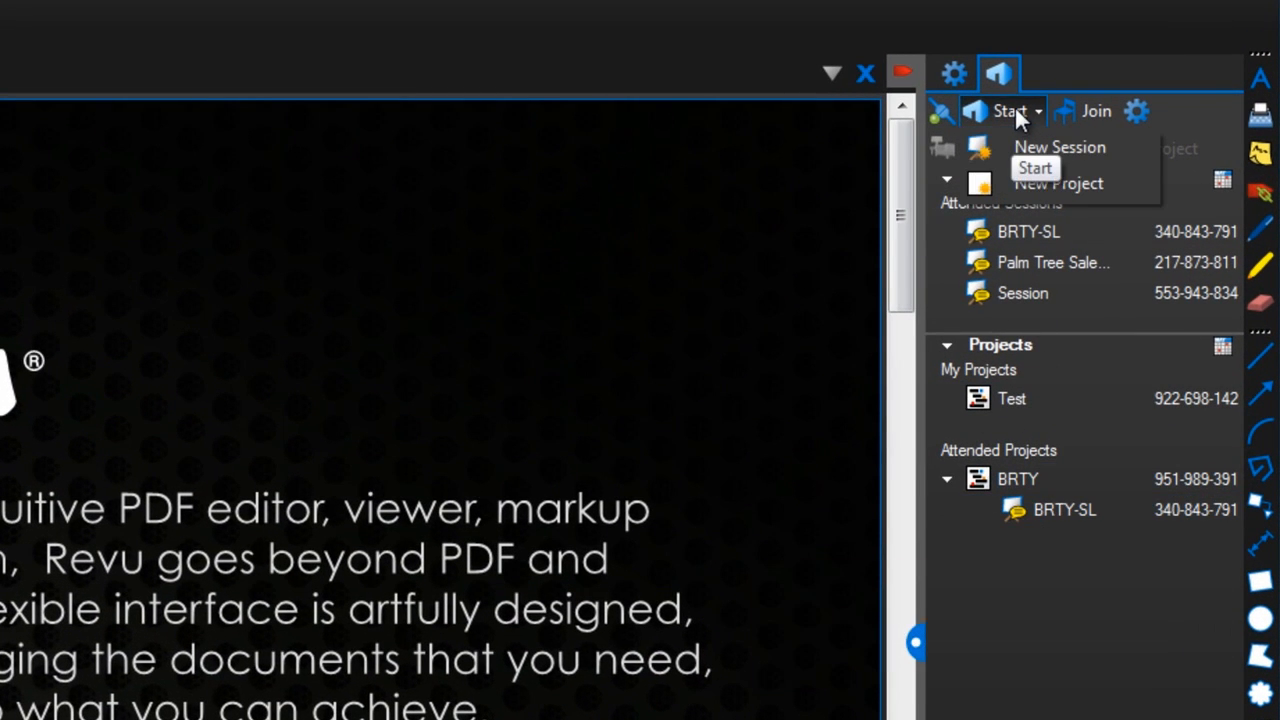
pyautogui.click(1070, 147)
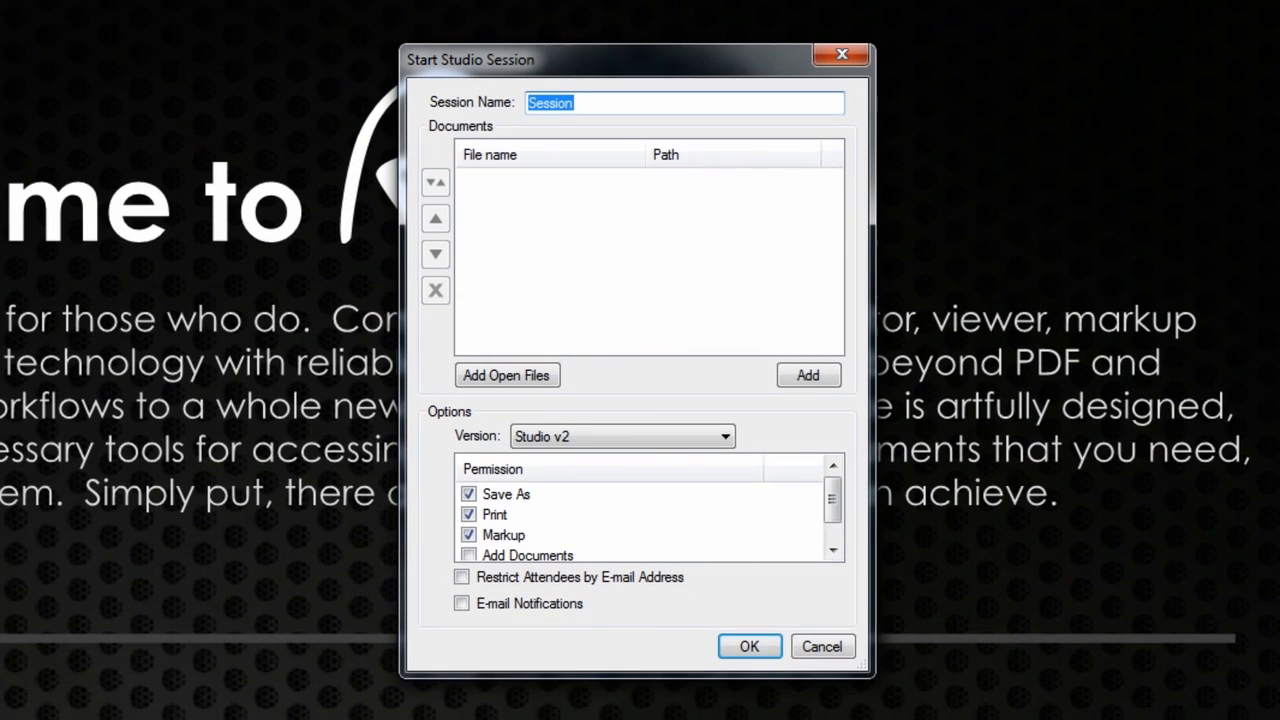
pyautogui.write('Building 10')
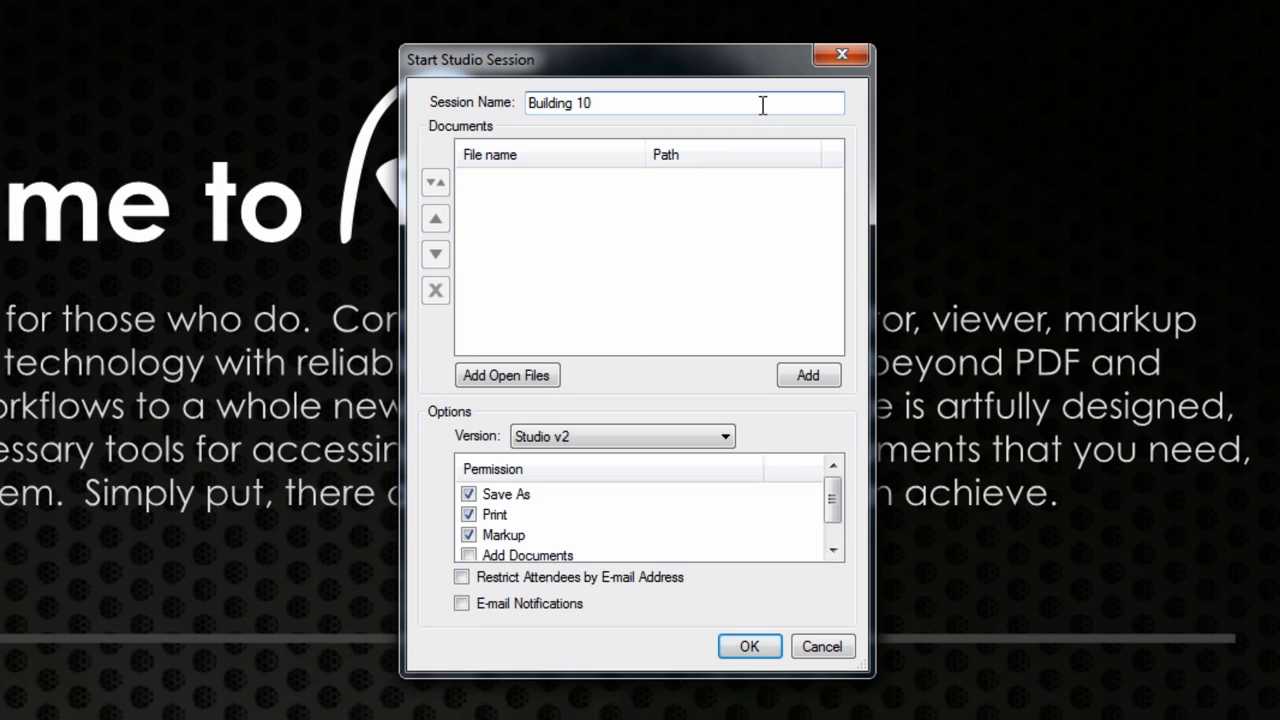
pyautogui.click(806, 378)
pyautogui.click(1033, 388)
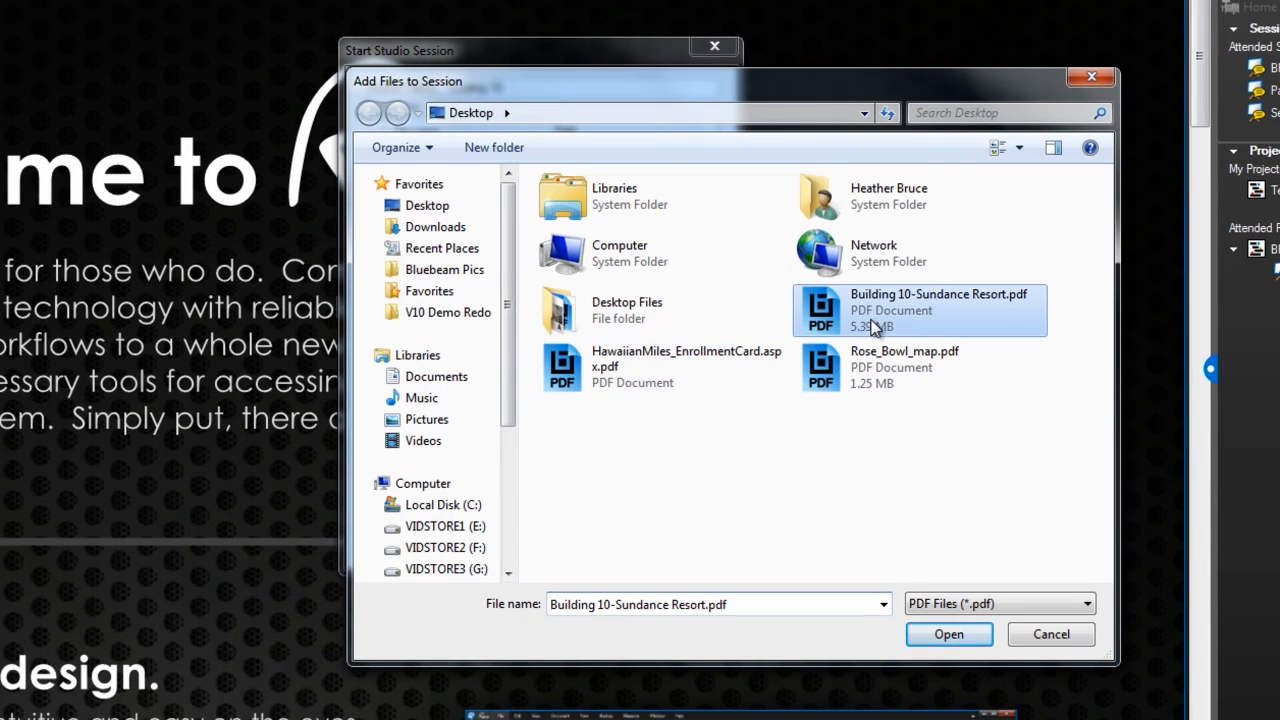
pyautogui.click(925, 634)
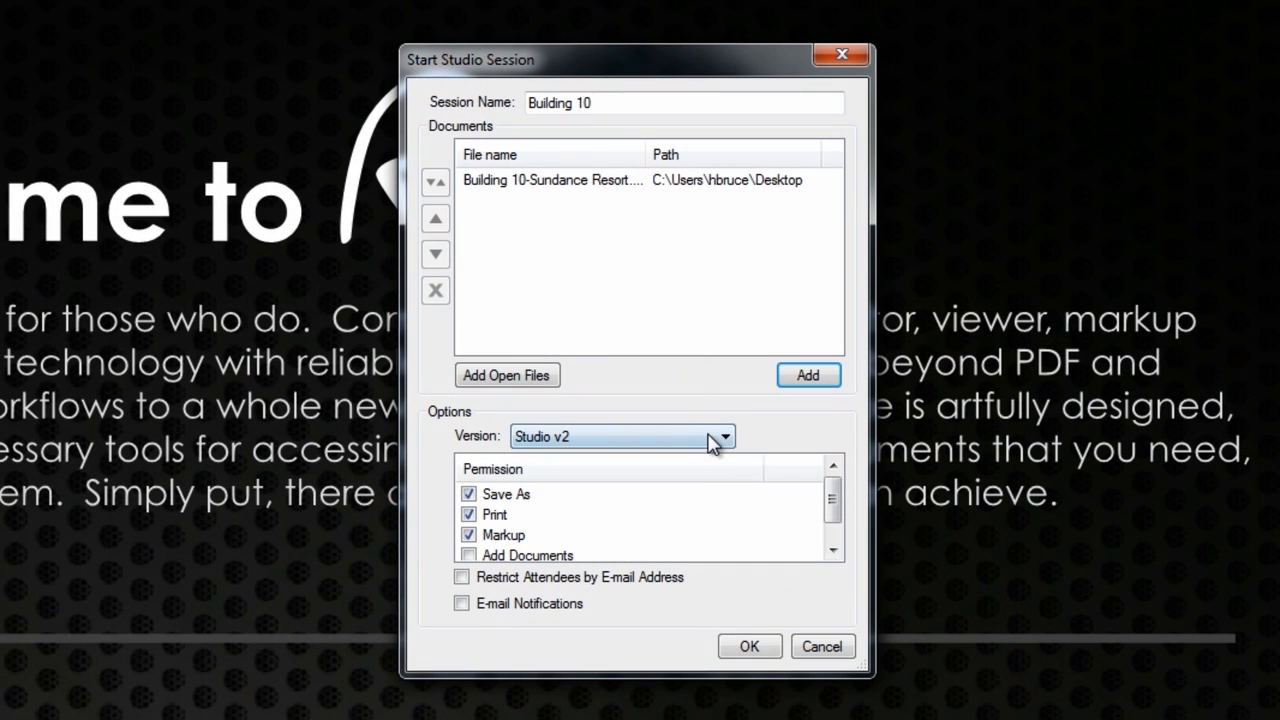
pyautogui.click(715, 442)
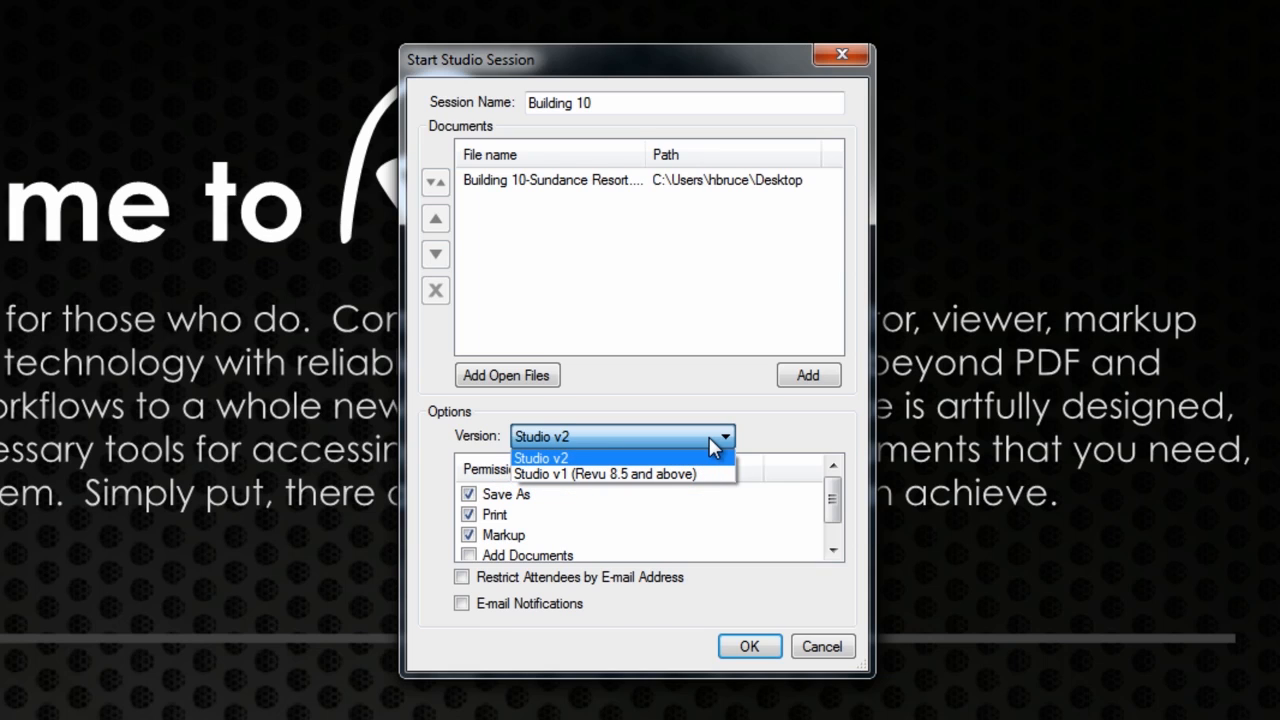
# Keep Studio v2, leave Markup allowed, restrict attendees by e-mail, and upload the session.
pyautogui.click(709, 437)
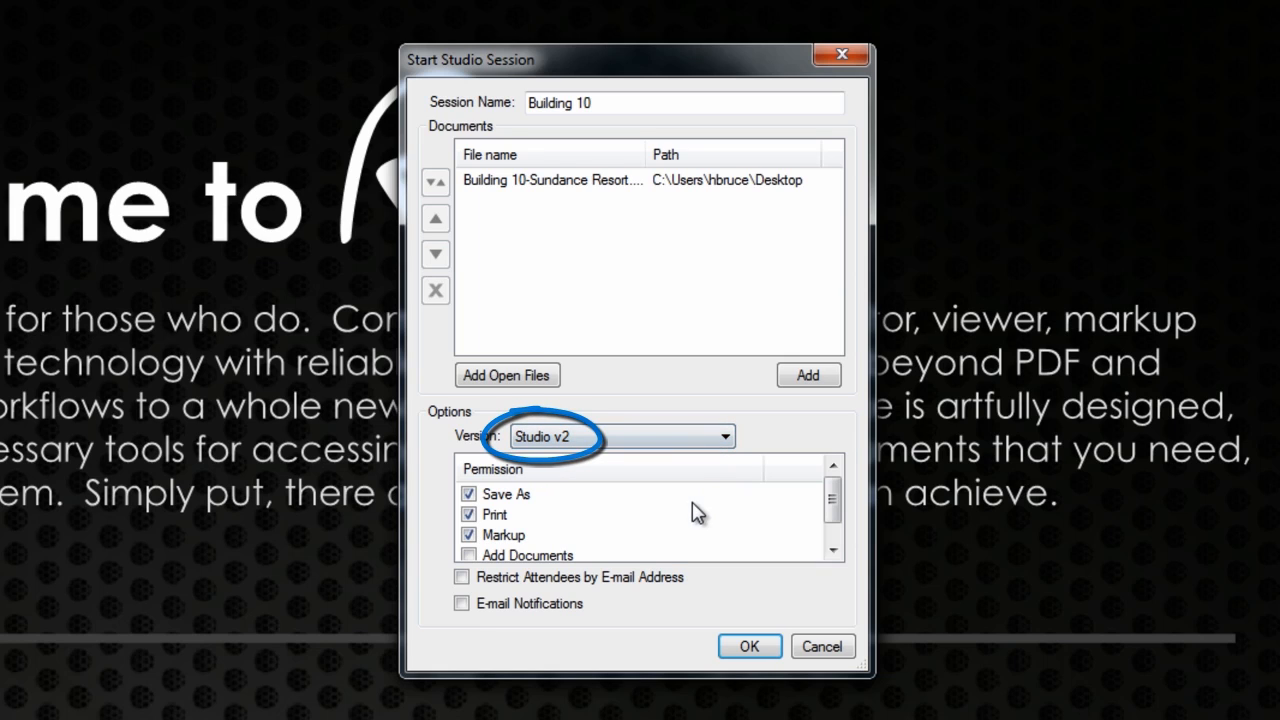
pyautogui.click(492, 536)
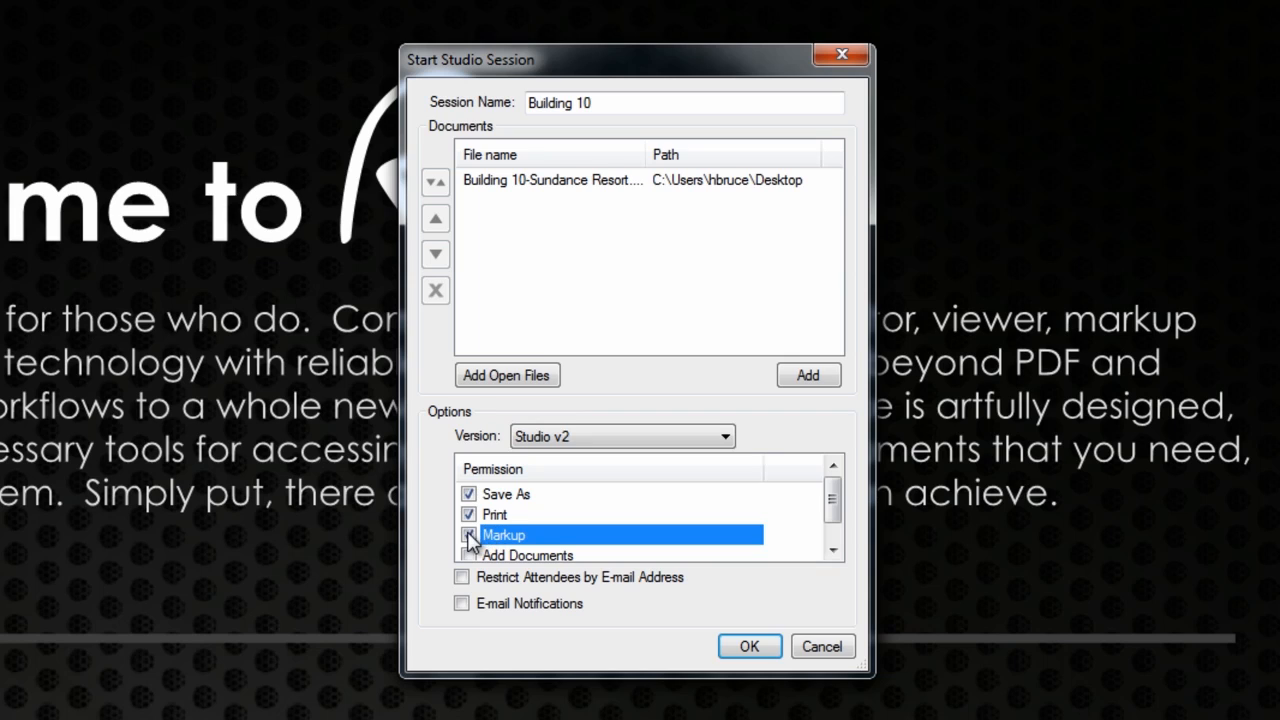
pyautogui.click(469, 536)
pyautogui.click(469, 537)
pyautogui.click(832, 532)
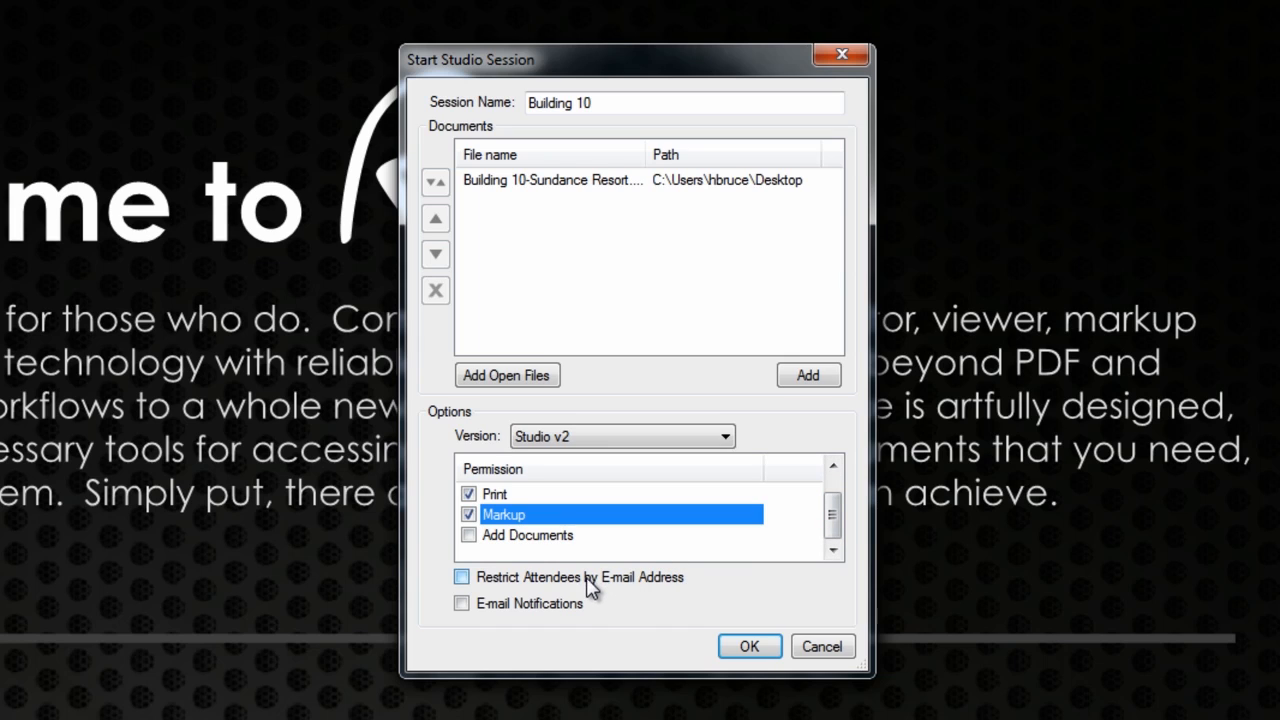
pyautogui.click(492, 582)
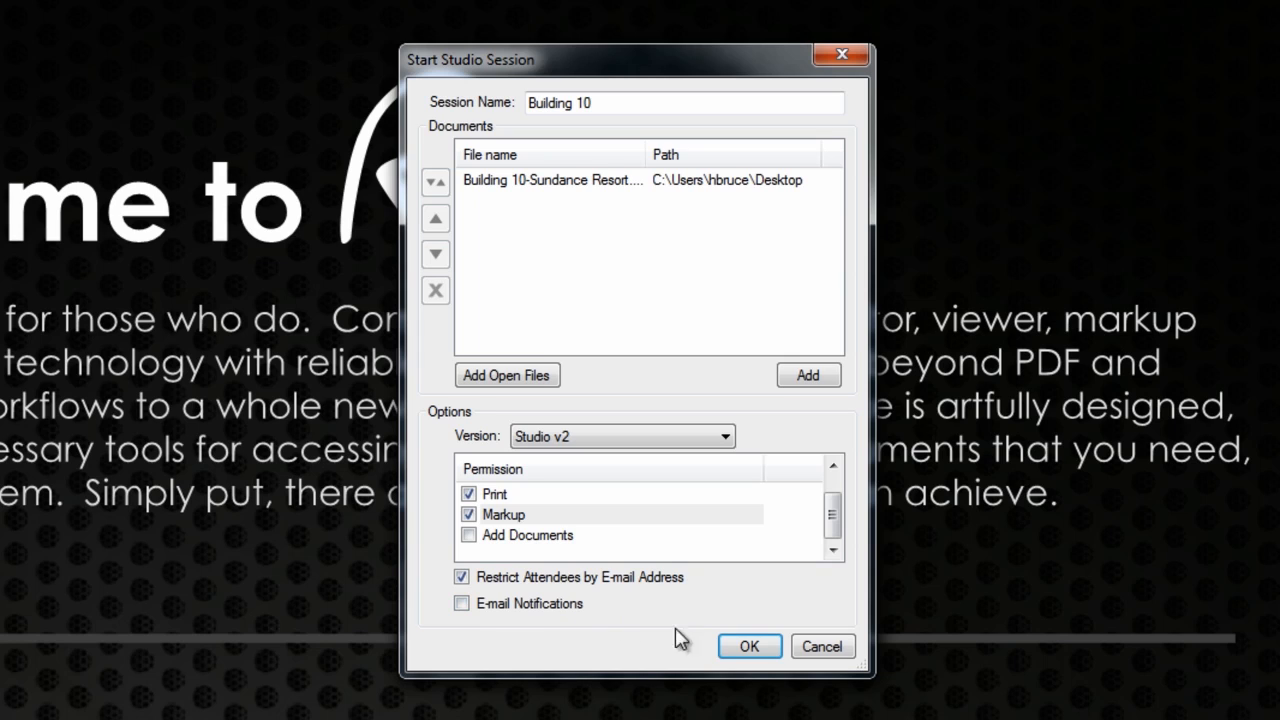
pyautogui.click(749, 647)
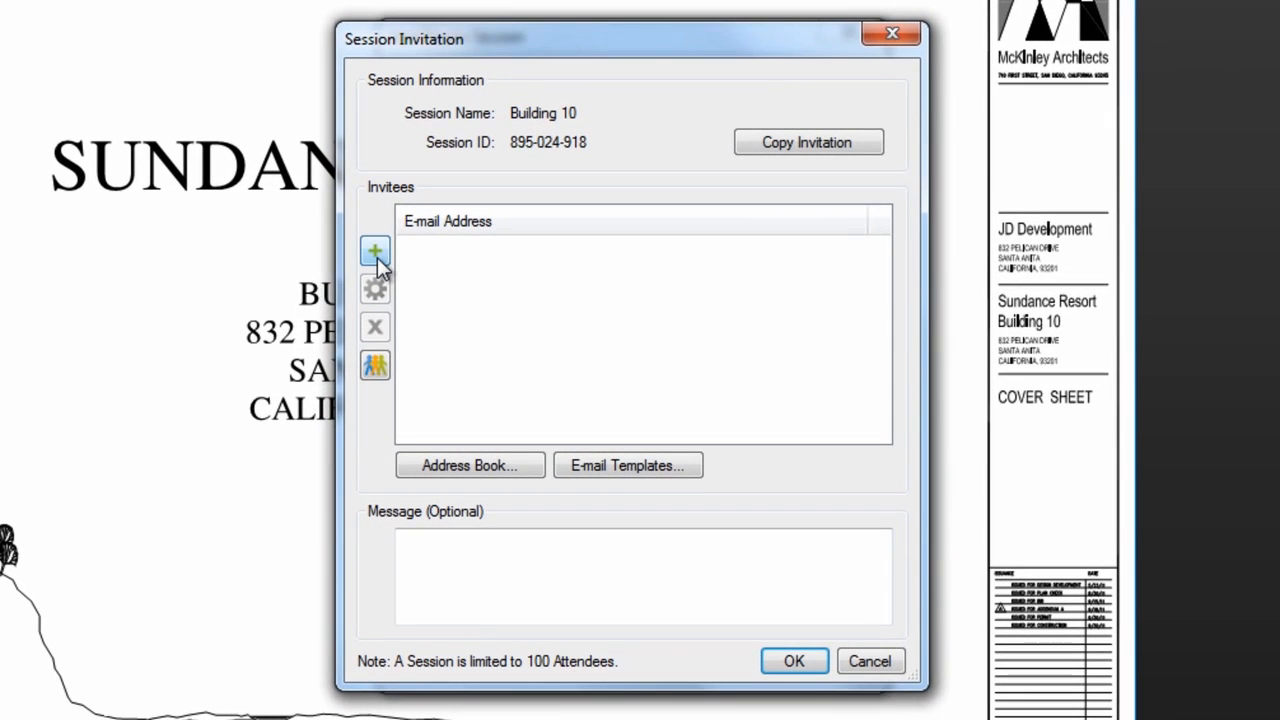
# Invite the colleague's e-mail with message 'Please join me to review the Sundance Resort Building 10.' and send.
pyautogui.click(388, 256)
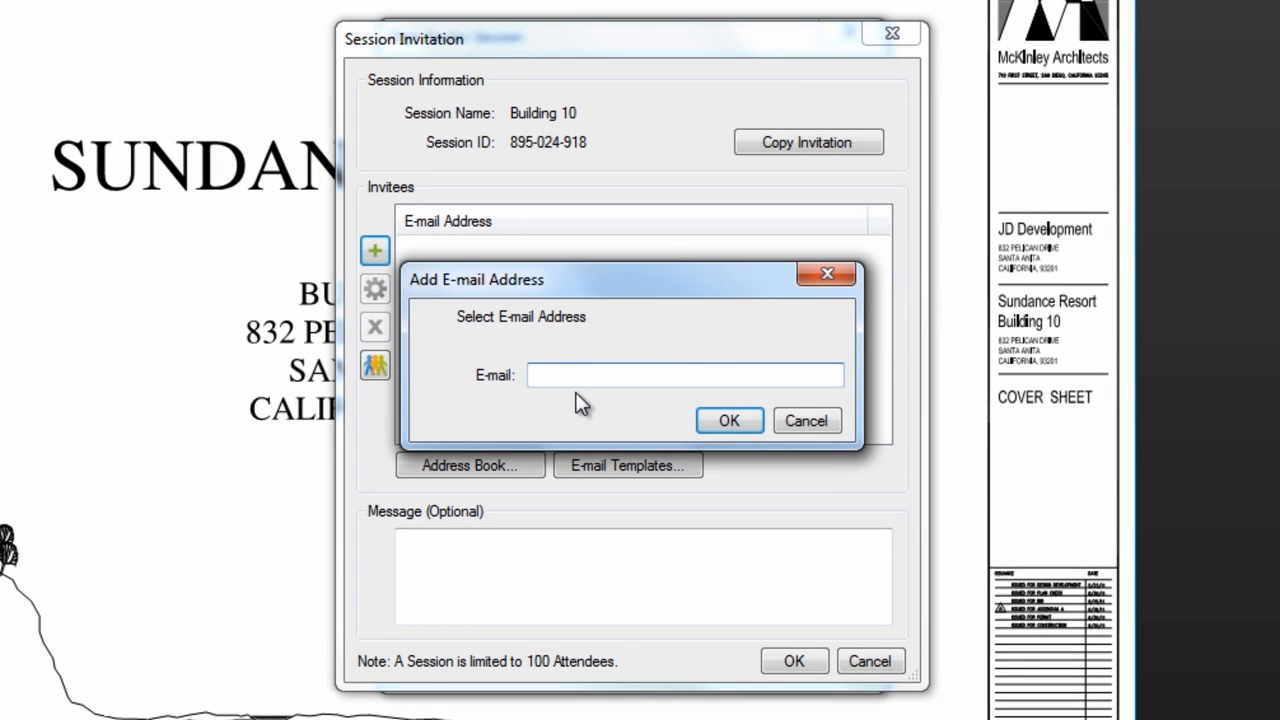
pyautogui.click(735, 421)
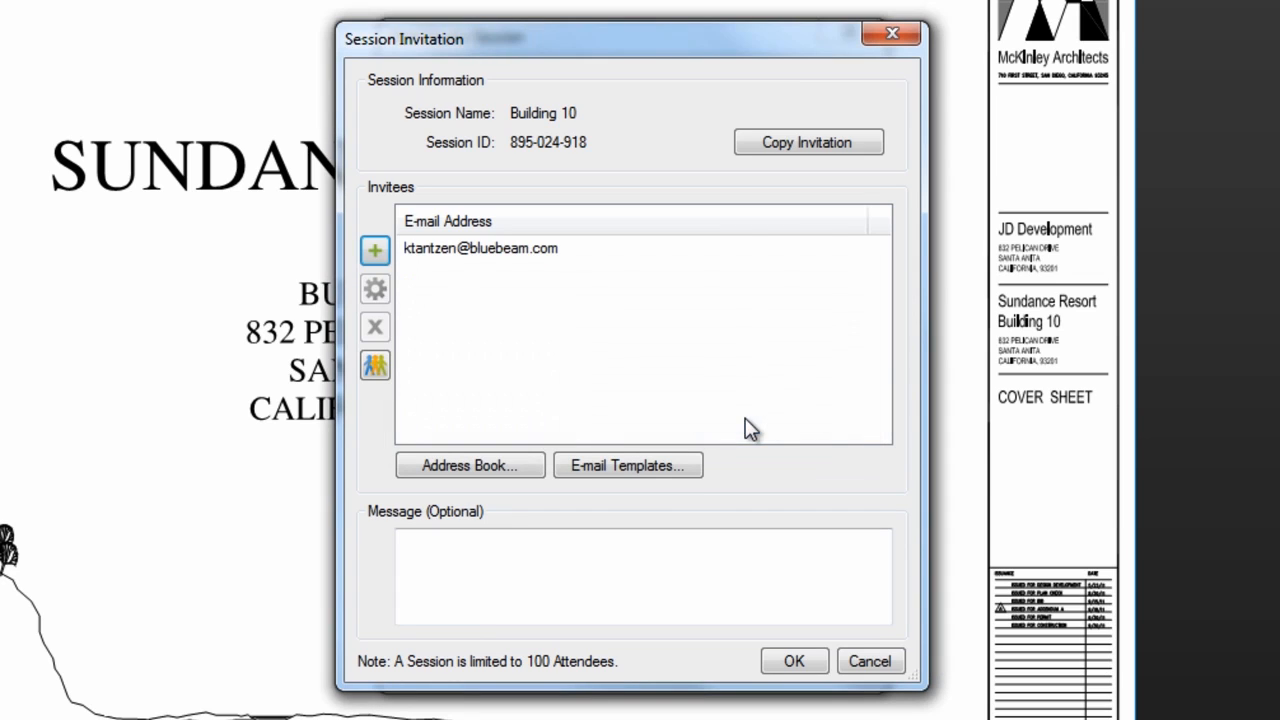
pyautogui.click(816, 148)
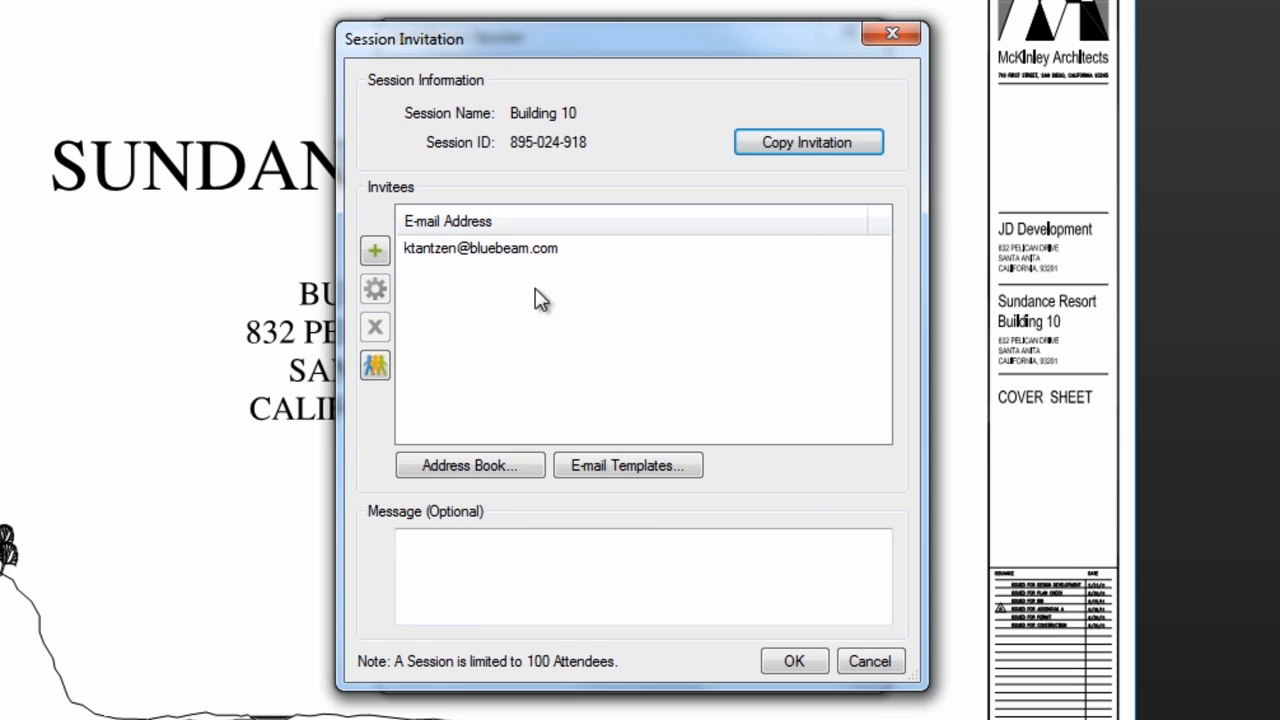
pyautogui.click(545, 570)
pyautogui.write('Please jo')
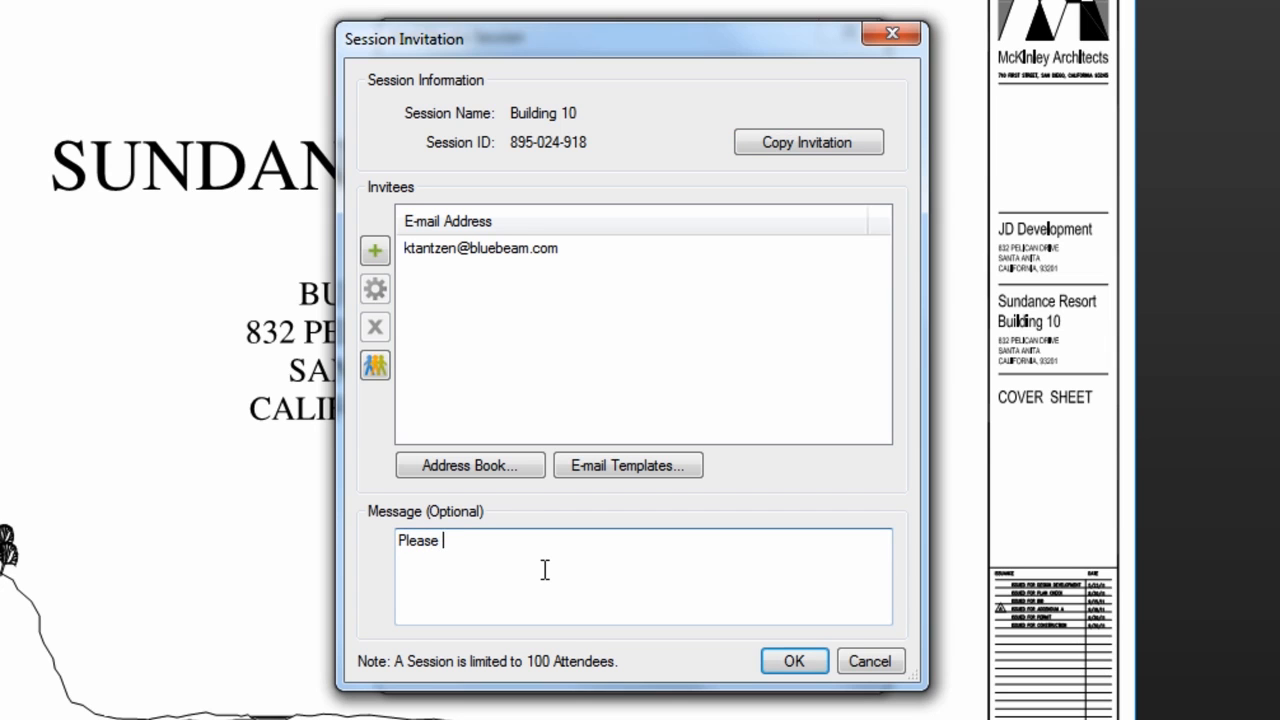
pyautogui.write('in me to review the Sundance Resort Building 10.')
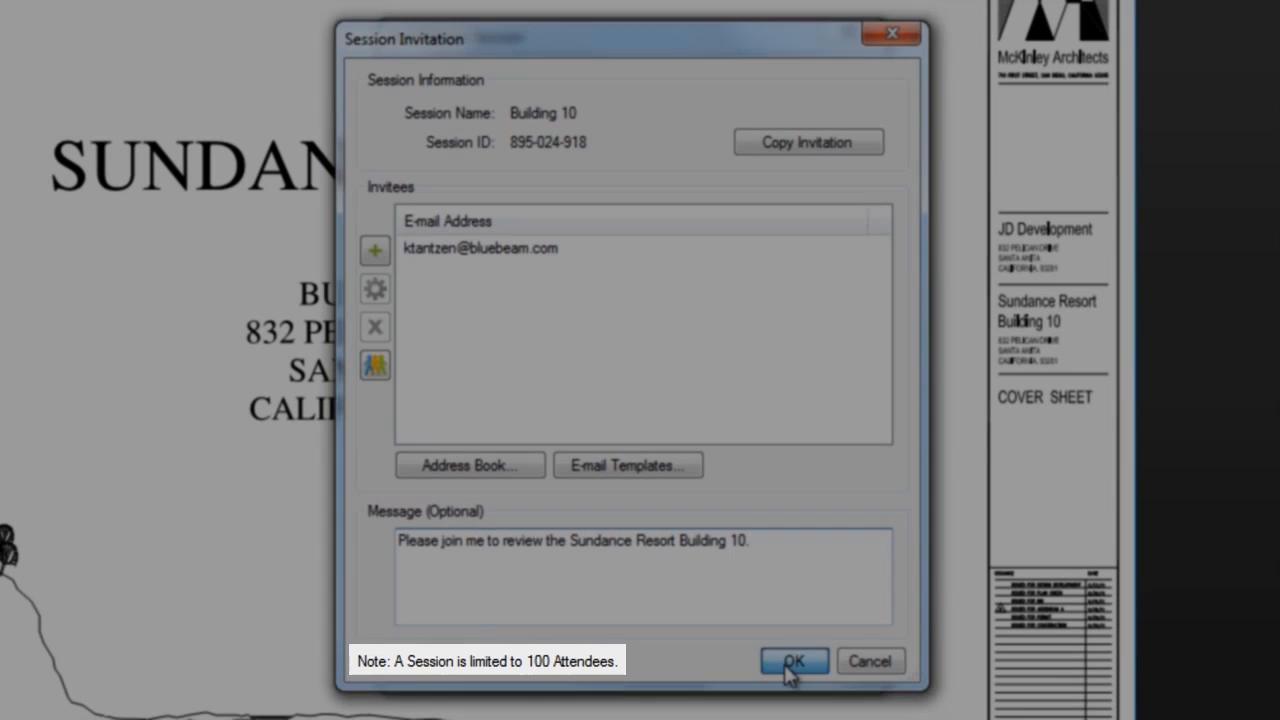
pyautogui.click(789, 662)
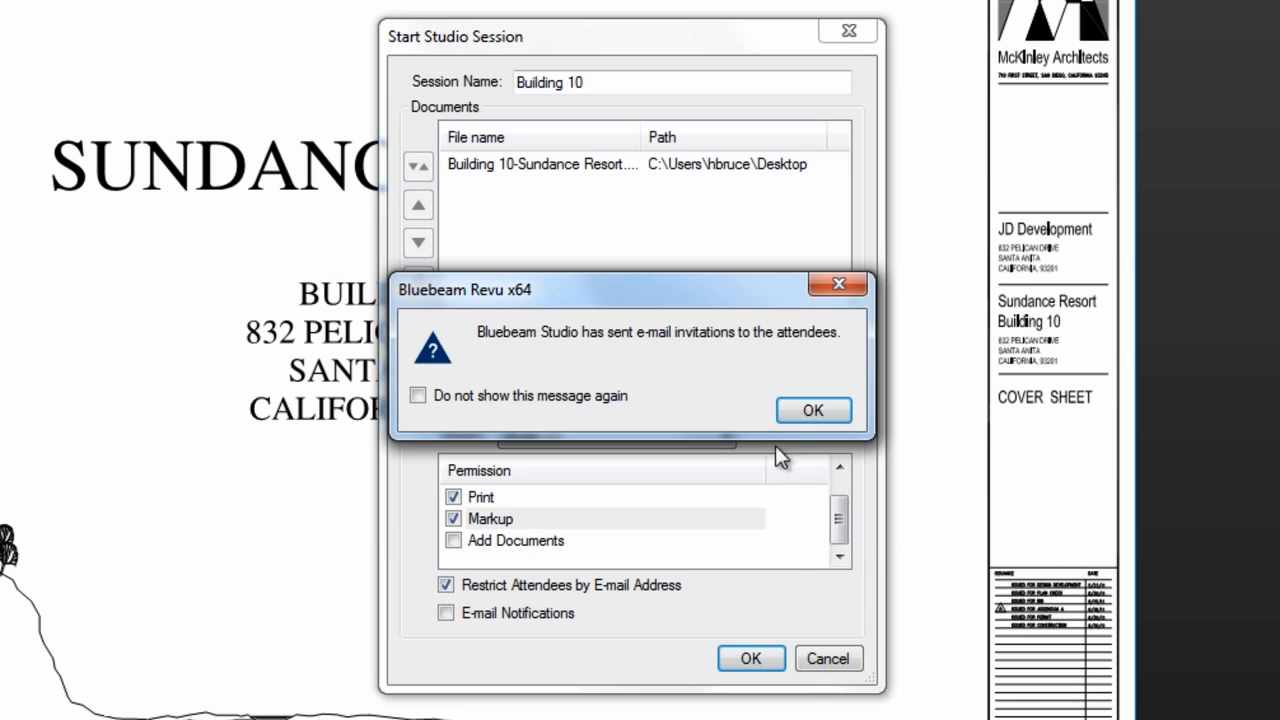
# Acknowledge the sent invitations and widen the Building 10 session panel beside the drawing.
pyautogui.click(812, 411)
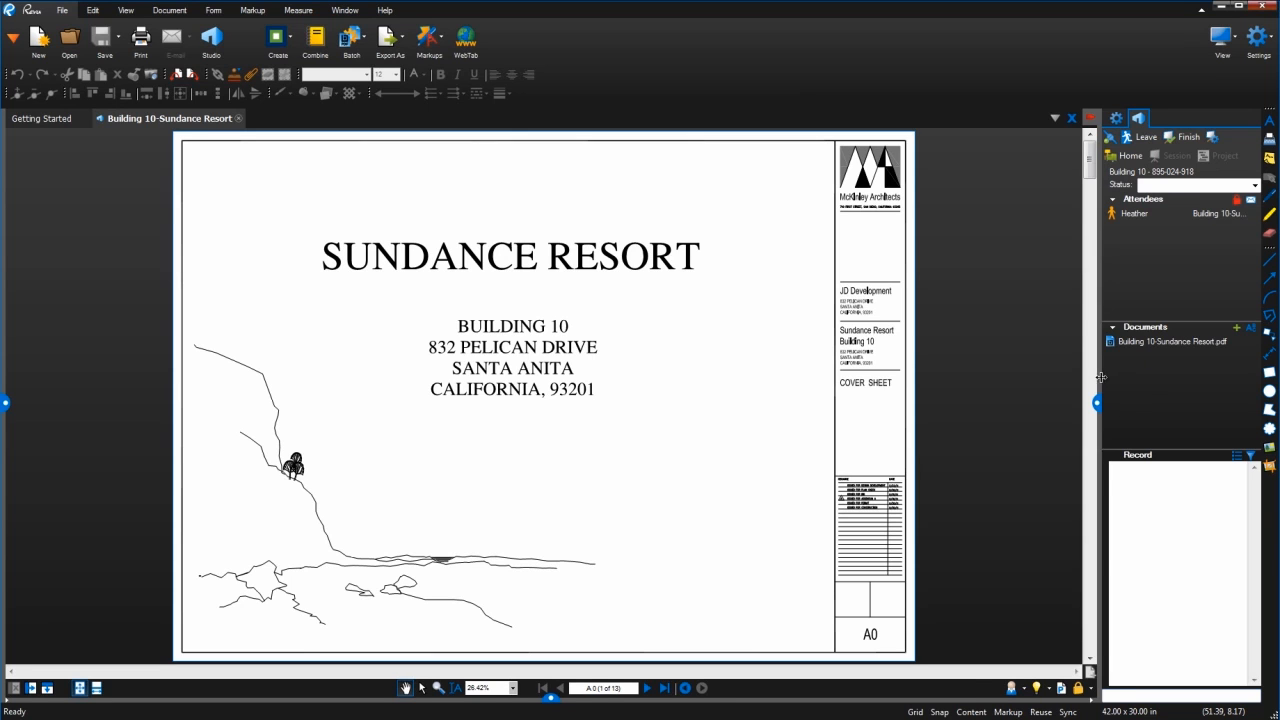
pyautogui.moveTo(1100, 380); pyautogui.dragTo(1069, 378)
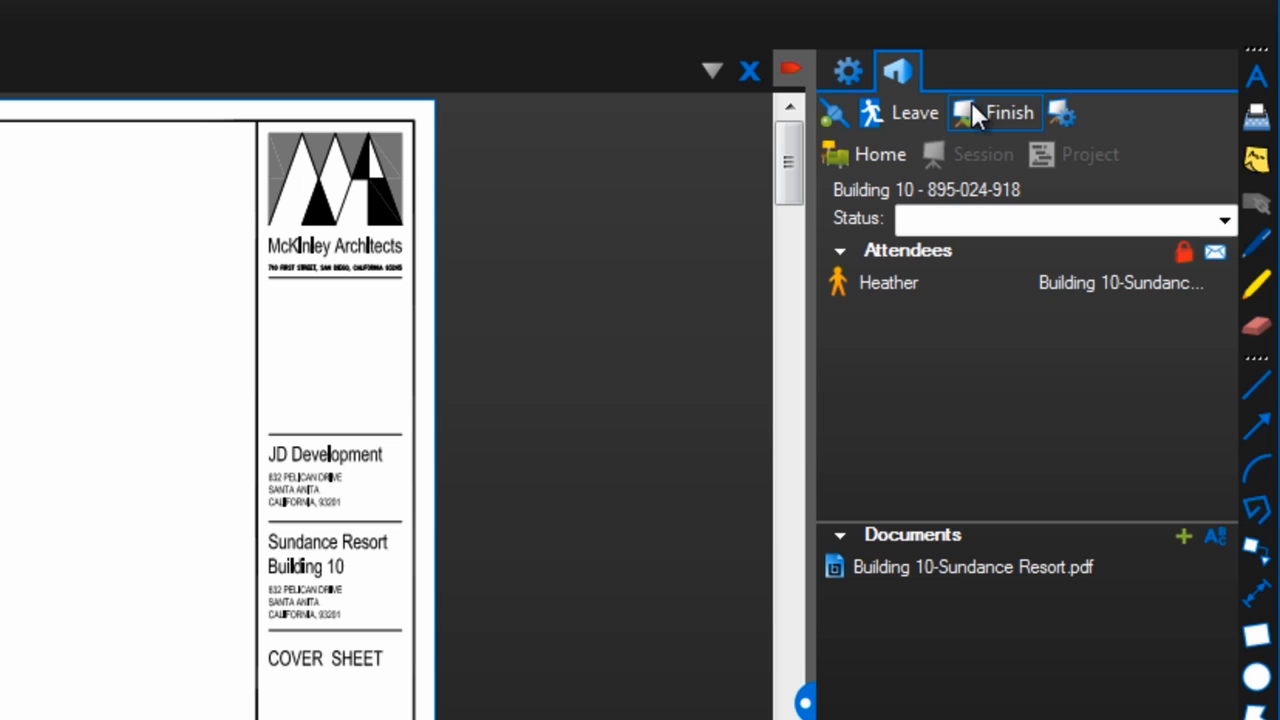
# Review the session's General, Attendees and Permissions settings, then return to the Studio home list.
pyautogui.click(1066, 112)
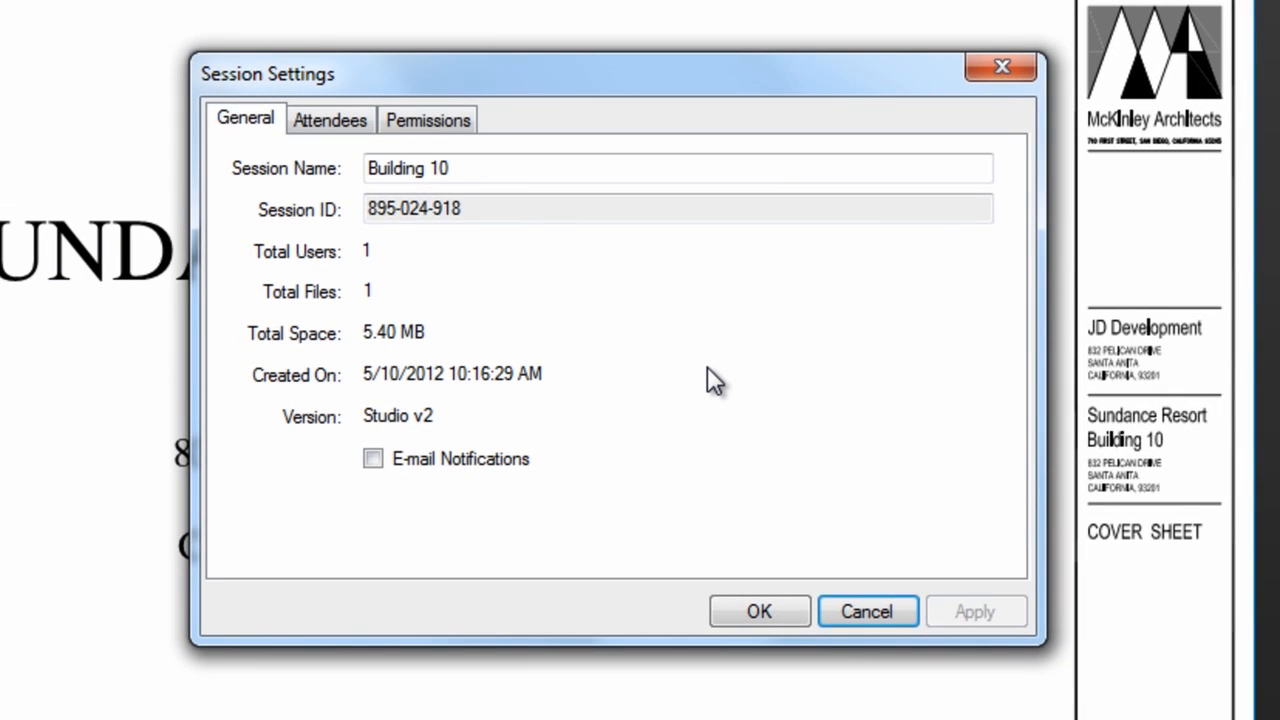
pyautogui.click(334, 121)
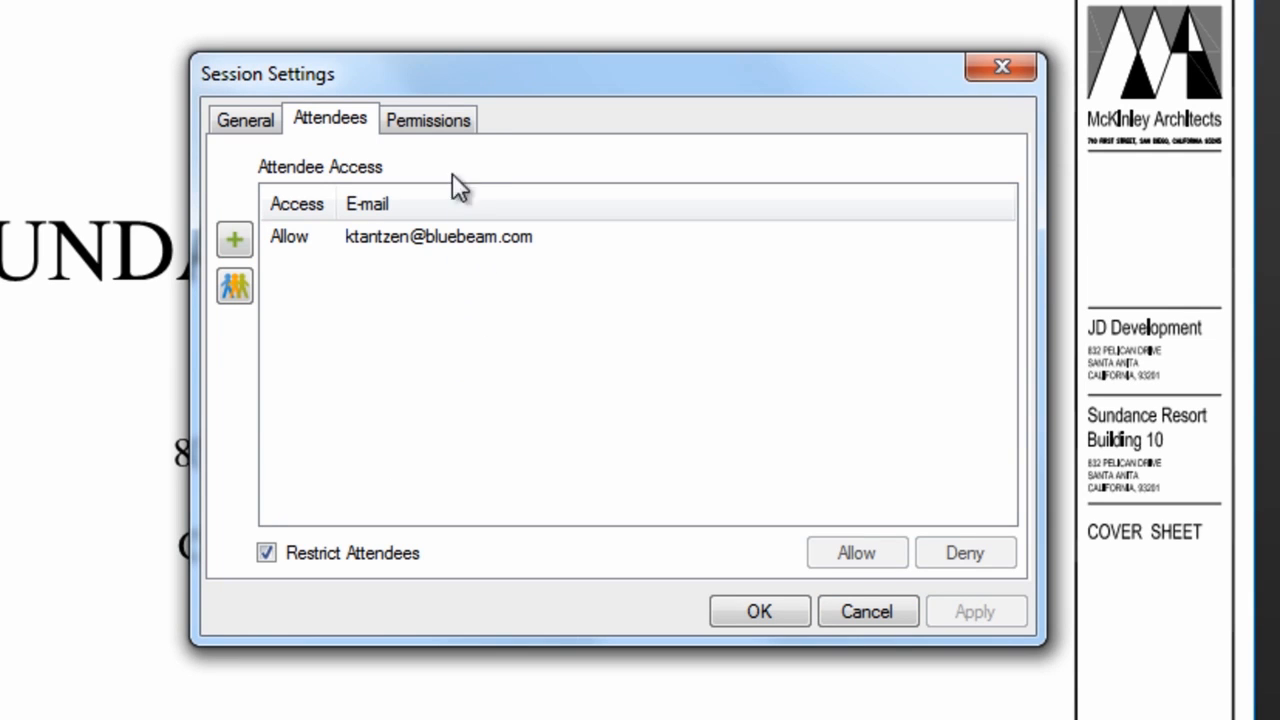
pyautogui.click(432, 121)
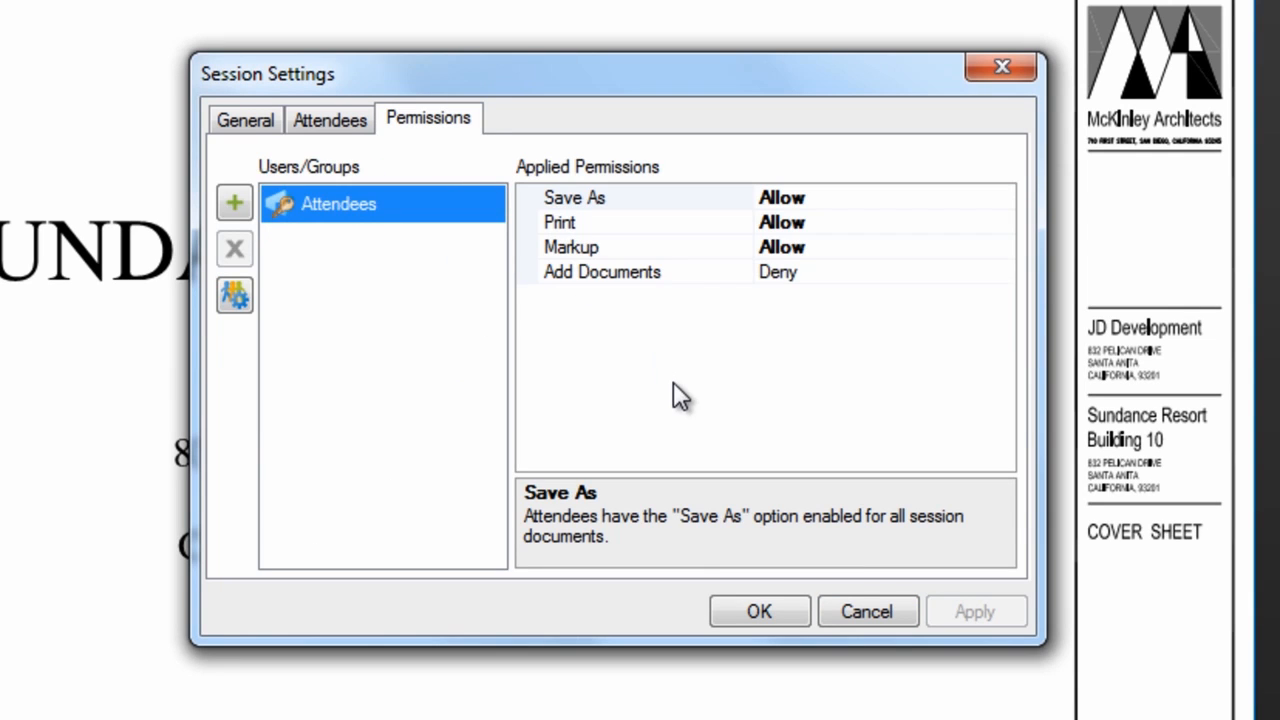
pyautogui.click(757, 611)
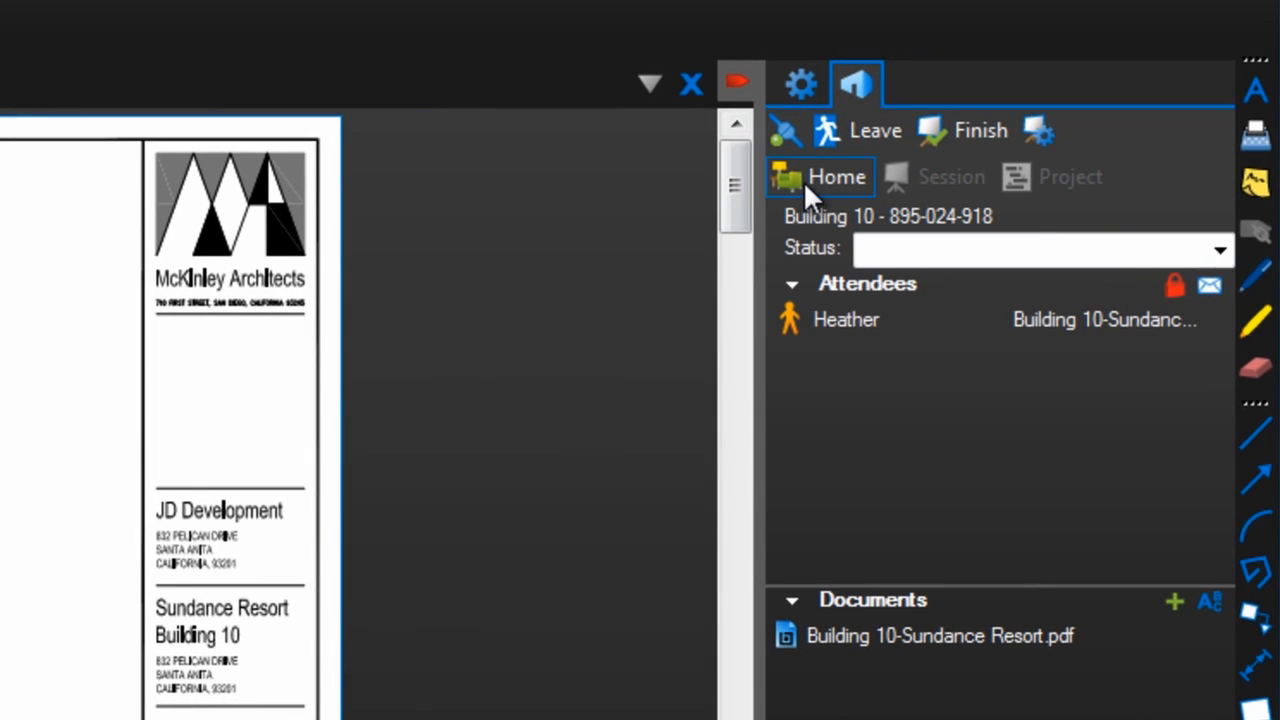
pyautogui.click(901, 166)
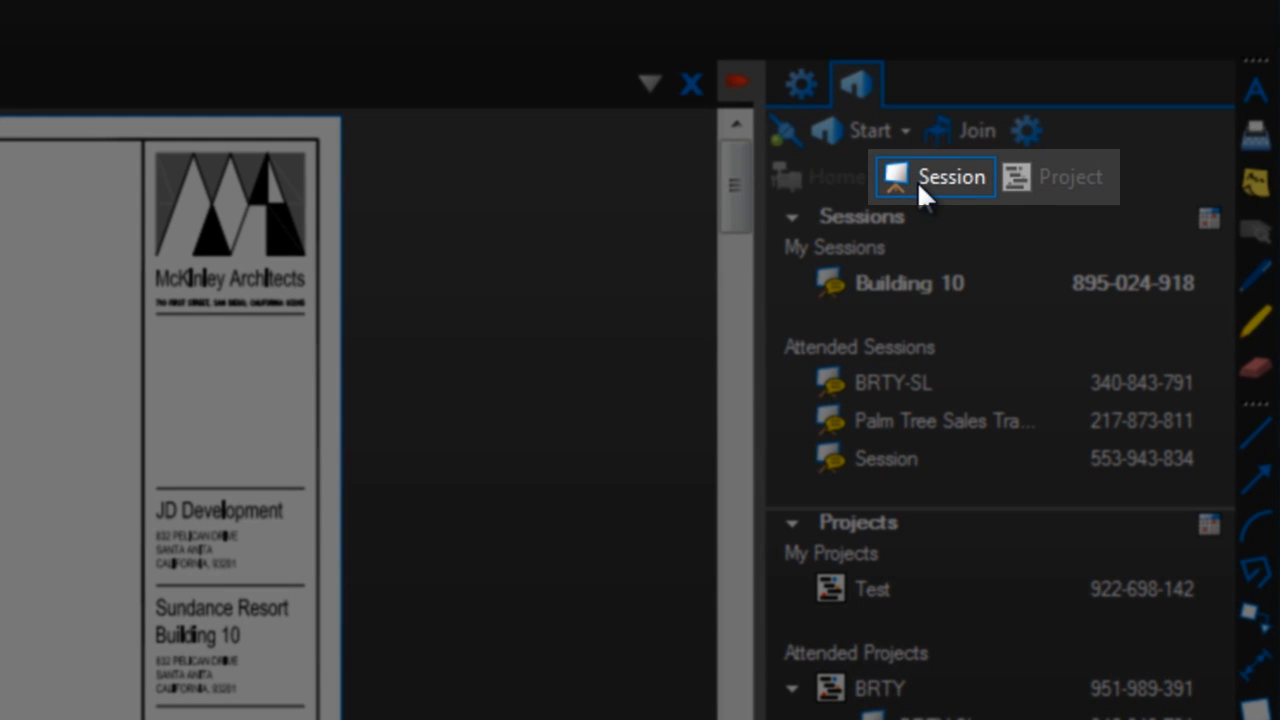
# Re-enter the active Building 10 session from the Sessions list.
pyautogui.click(917, 180)
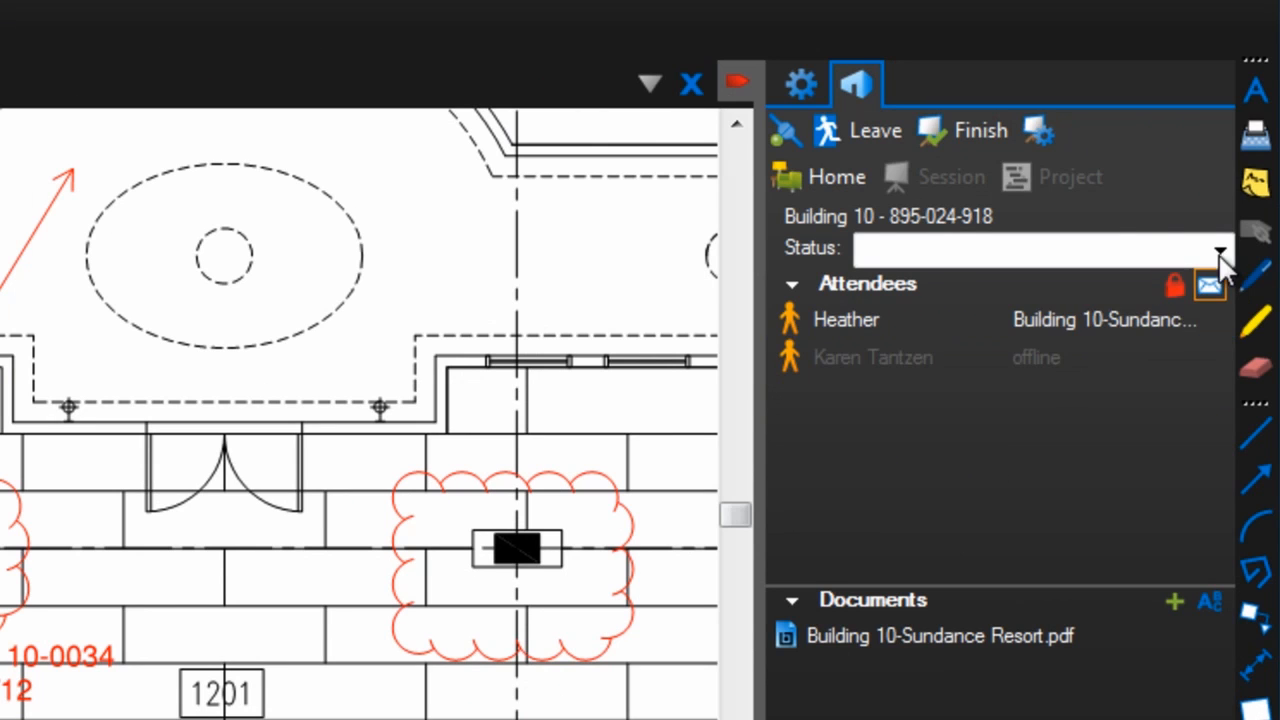
# Change your status from Finished to the custom status 'meeting with Owner today'.
pyautogui.click(1220, 248)
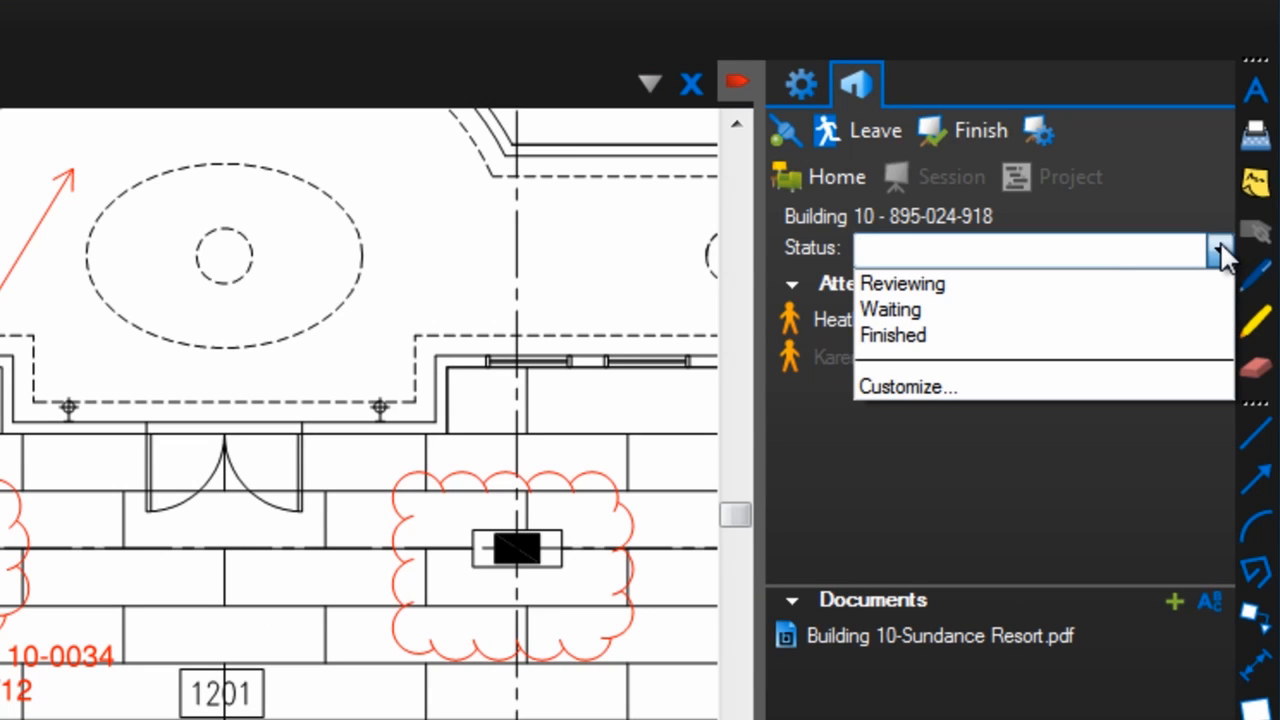
pyautogui.click(1190, 334)
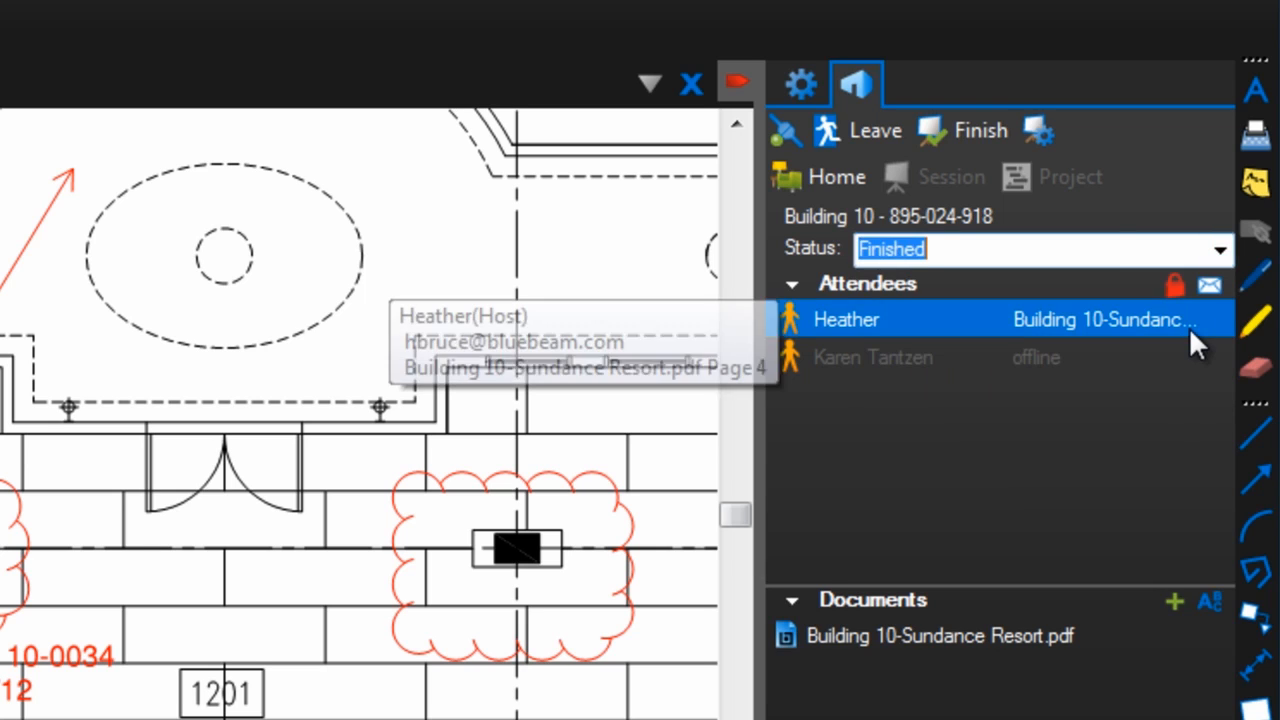
pyautogui.click(1218, 250)
pyautogui.click(1149, 383)
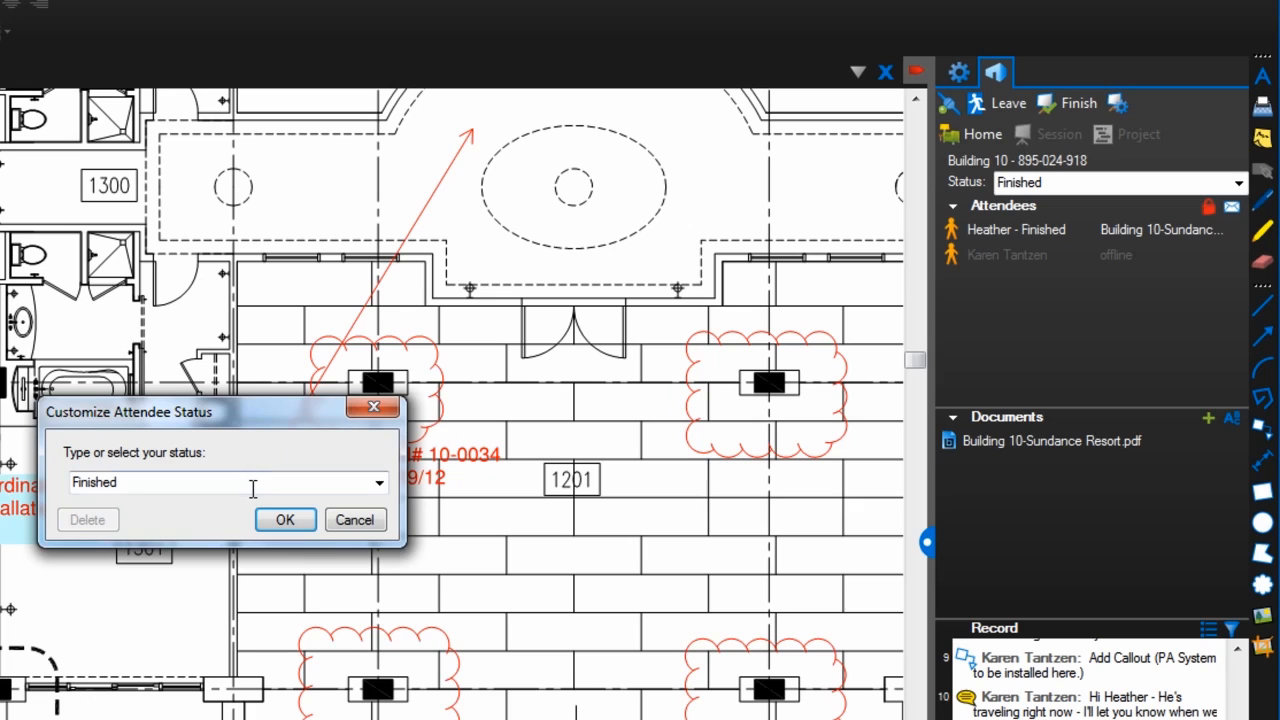
pyautogui.write('meeting with O')
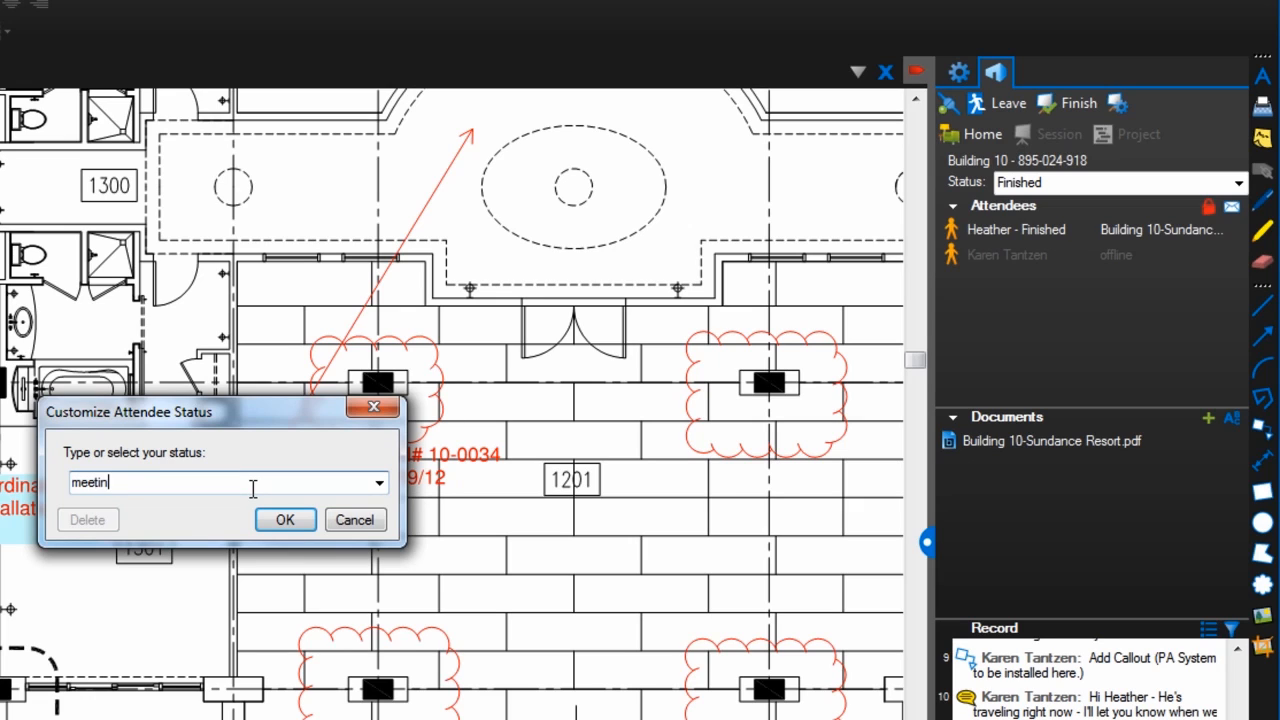
pyautogui.write('wner today')
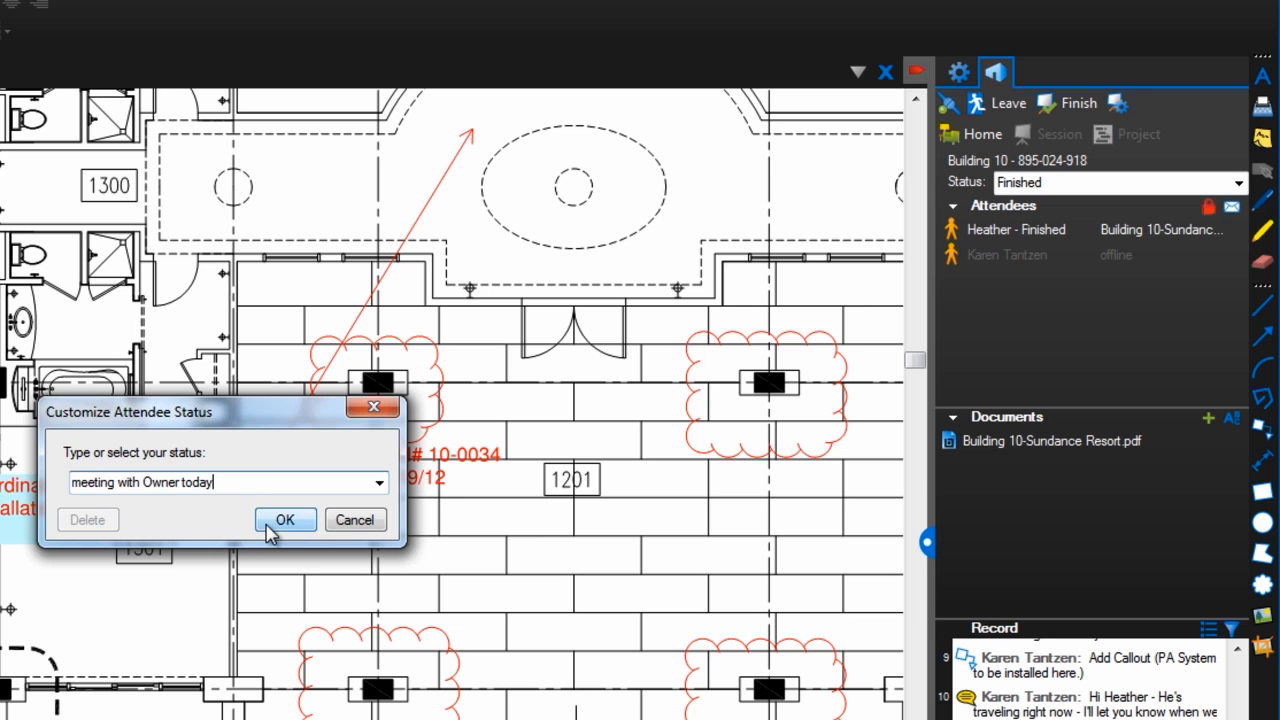
pyautogui.click(285, 520)
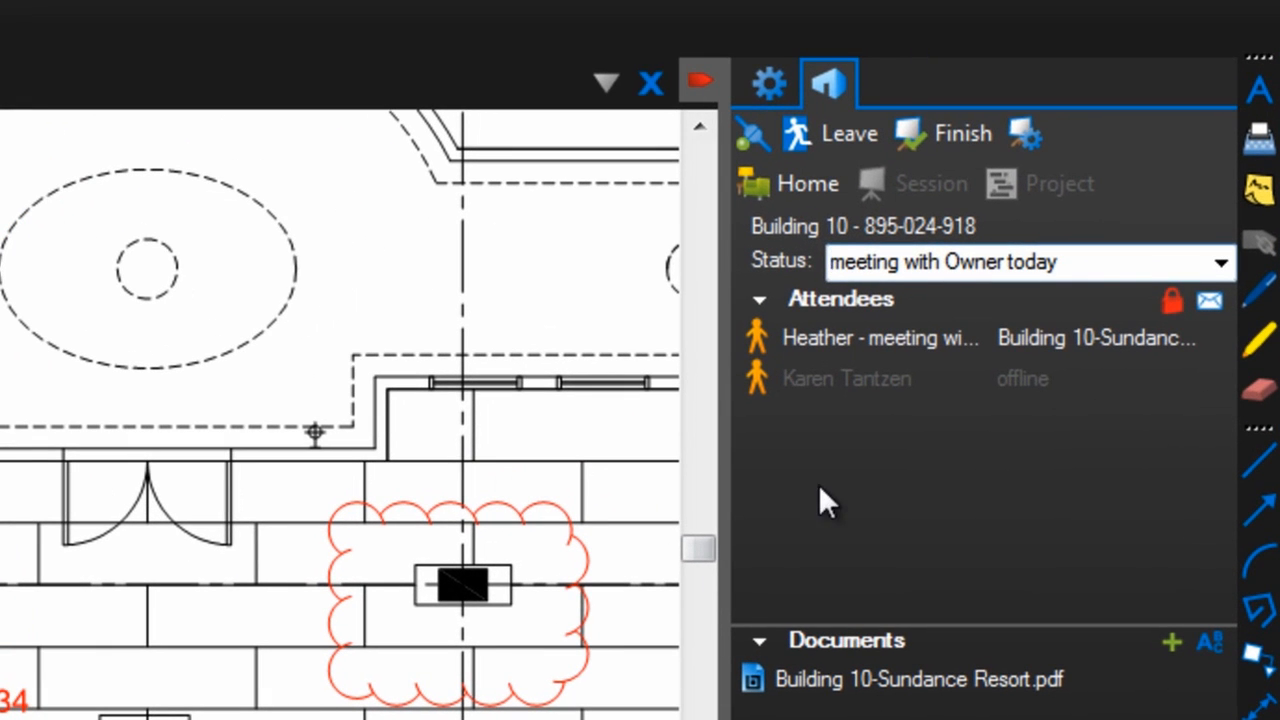
pyautogui.click(880, 340)
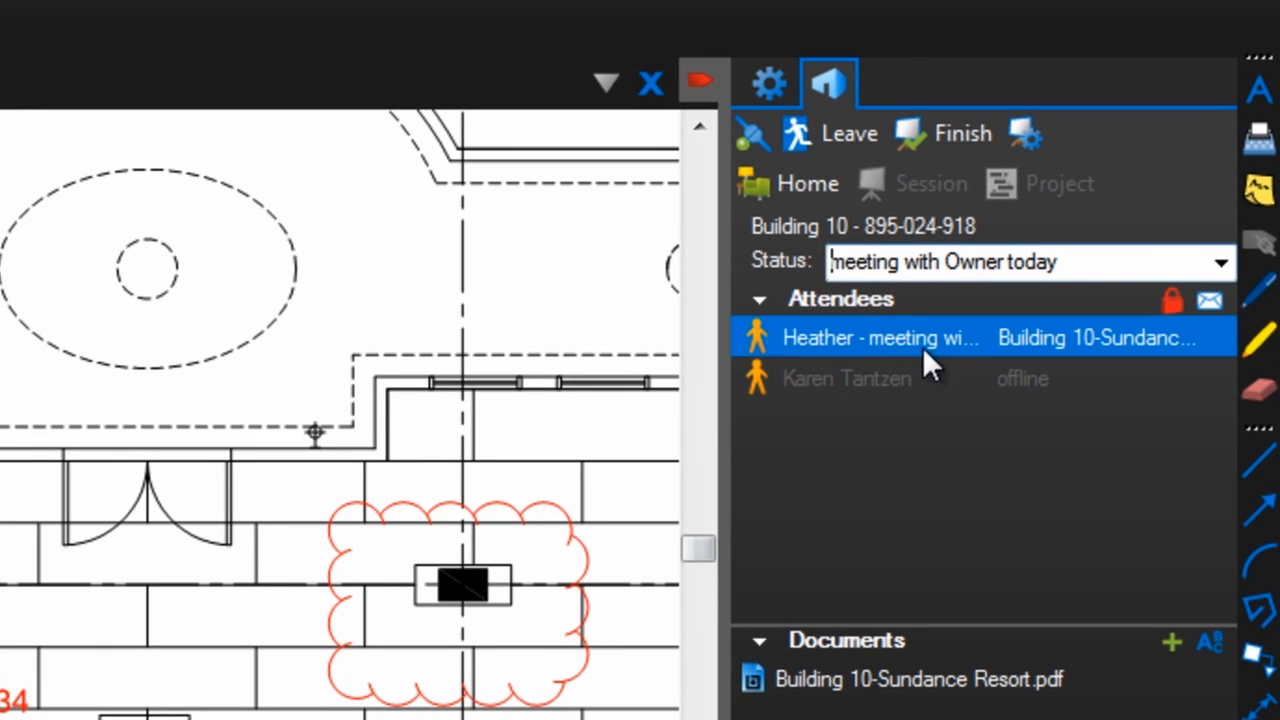
# Select Building 10-Sundance Resort.pdf, then cancel adding more files to the session.
pyautogui.moveTo(937, 345)
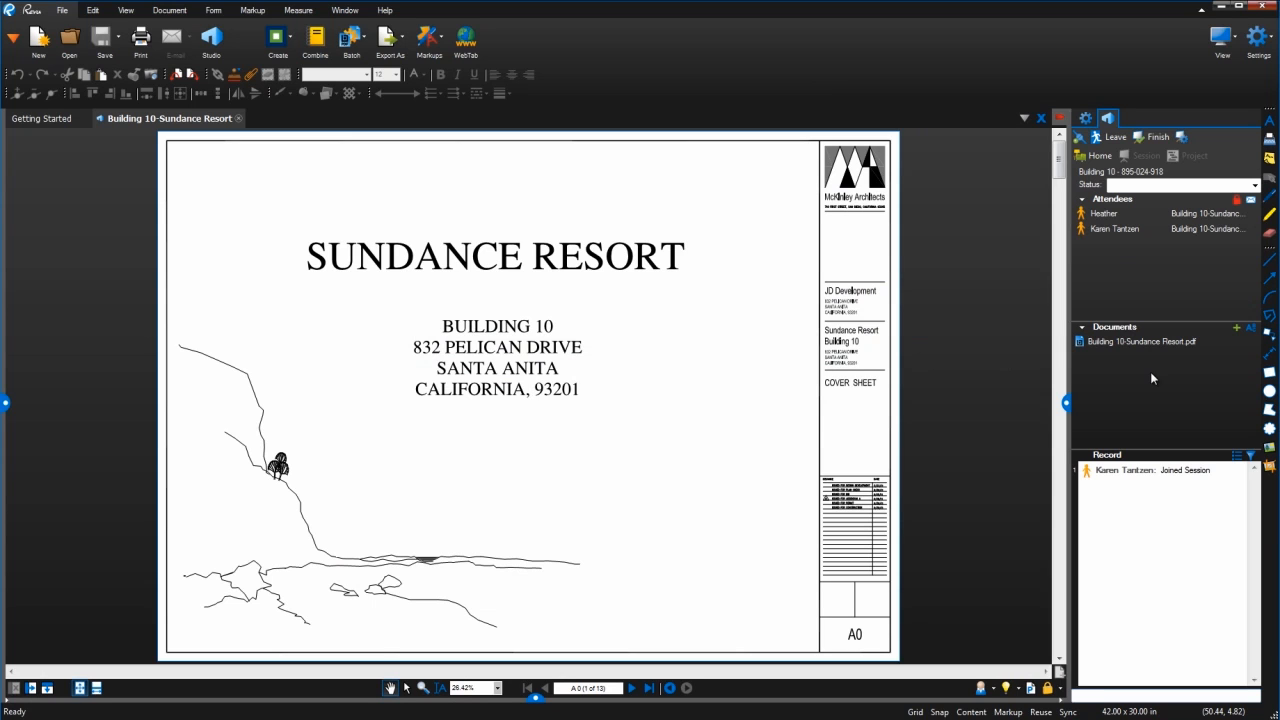
pyautogui.click(1143, 342)
pyautogui.moveTo(1143, 342)
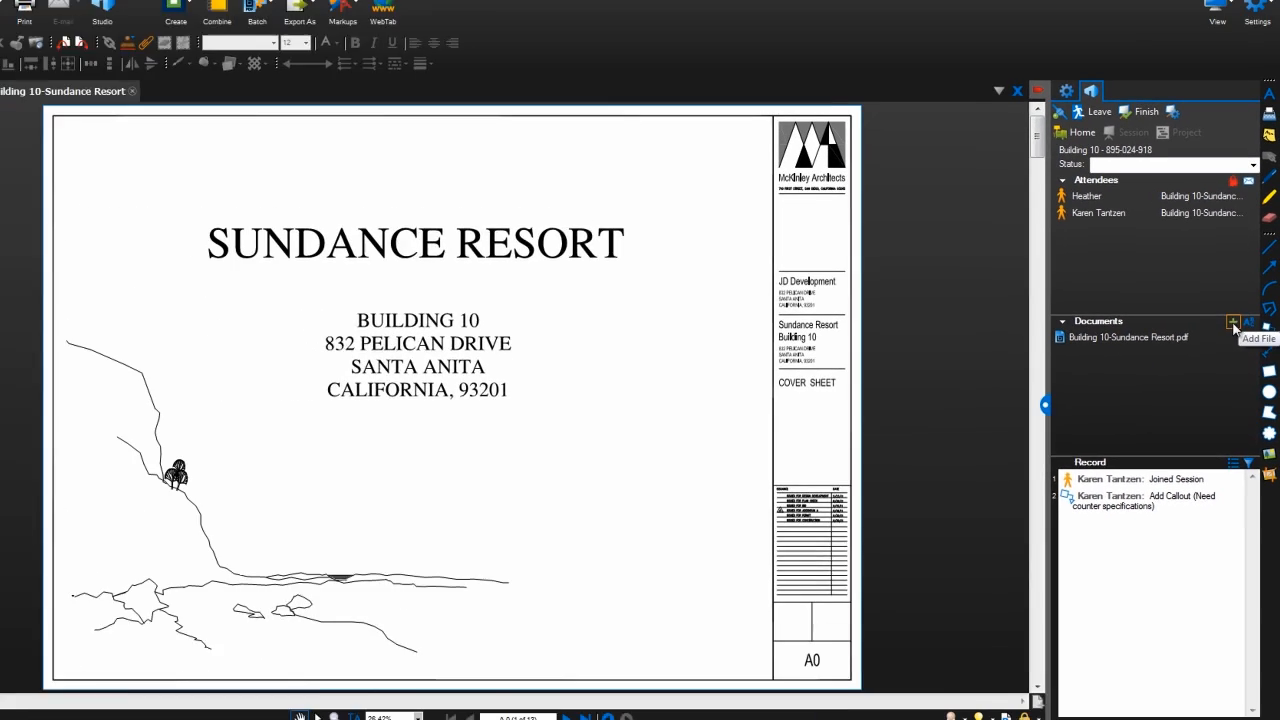
pyautogui.click(1210, 287)
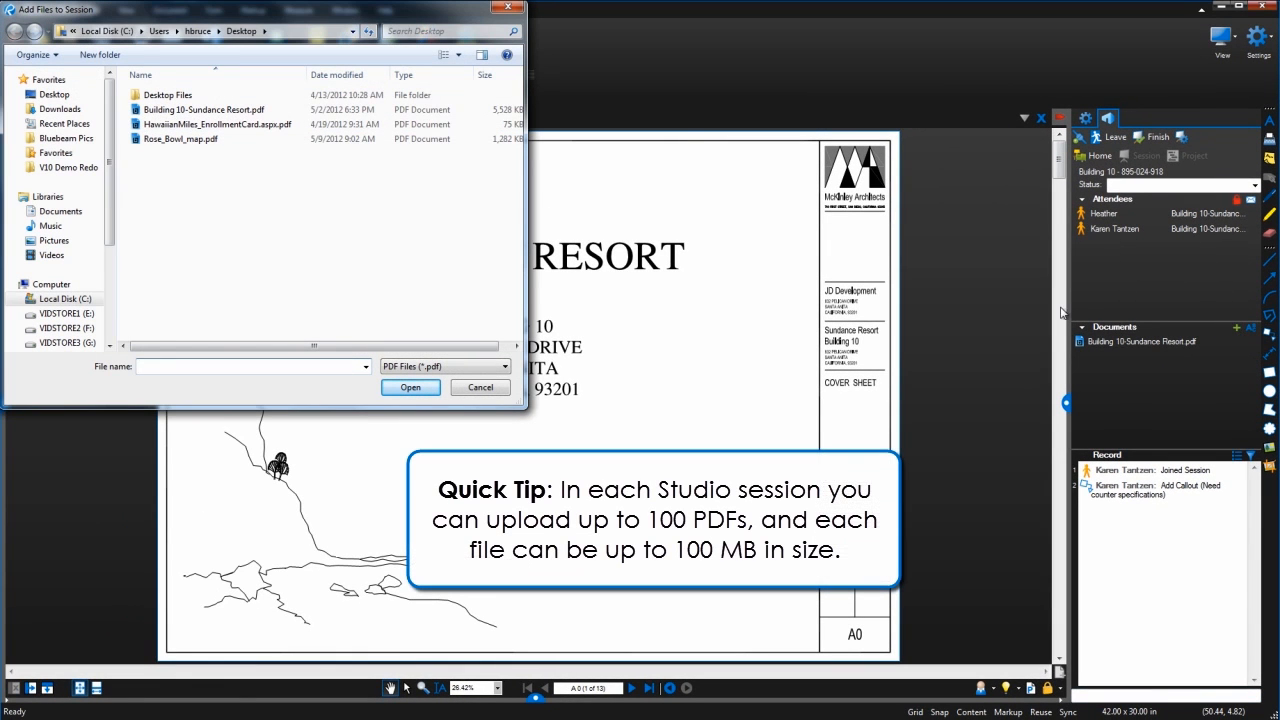
pyautogui.click(490, 388)
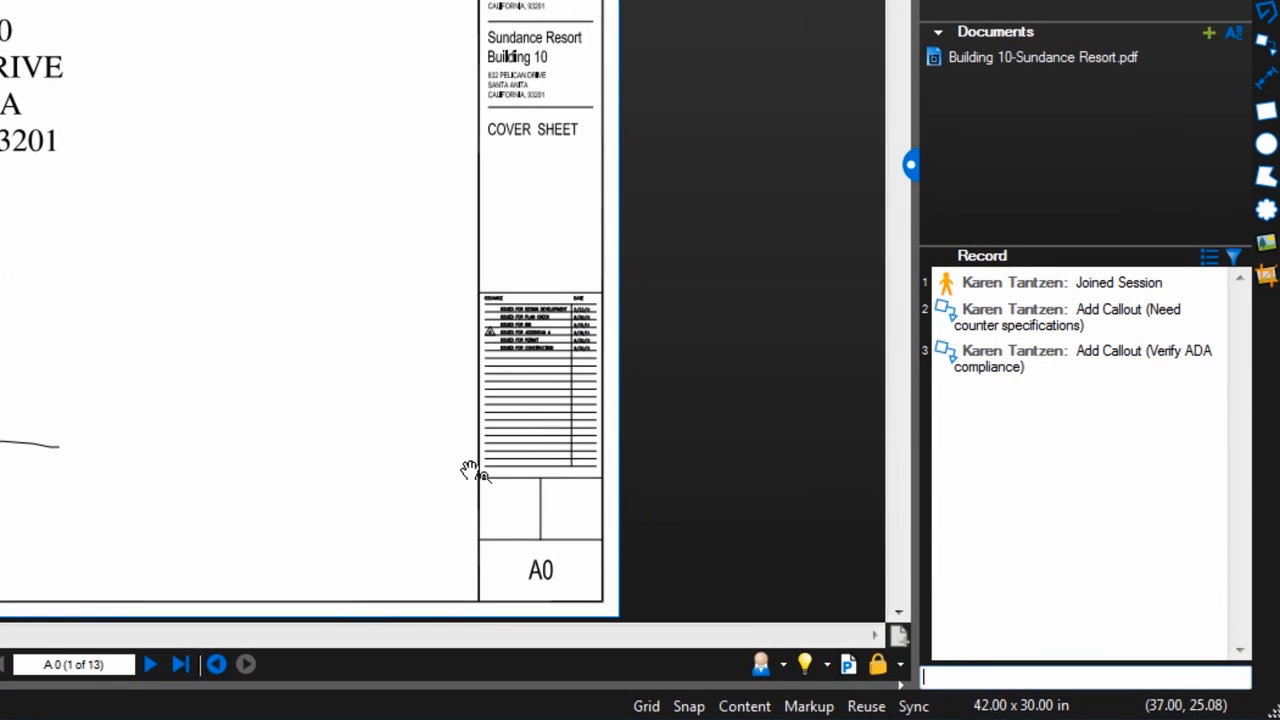
# Go to sheet A2.01.2 and zoom in on rooms 1234–1242 beside the stair.
pyautogui.click(150, 665)
pyautogui.click(150, 665)
pyautogui.click(150, 665)
pyautogui.scroll(4, 306, 276)
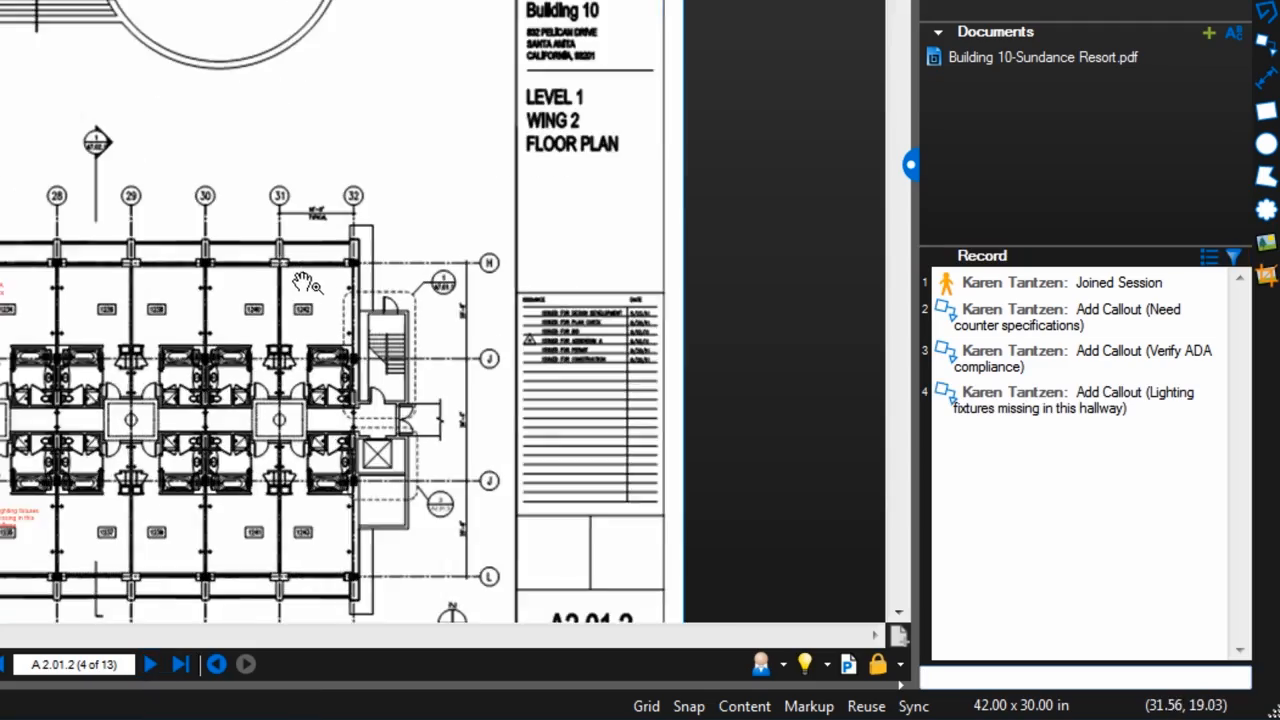
pyautogui.moveTo(315, 257); pyautogui.dragTo(192, 11)
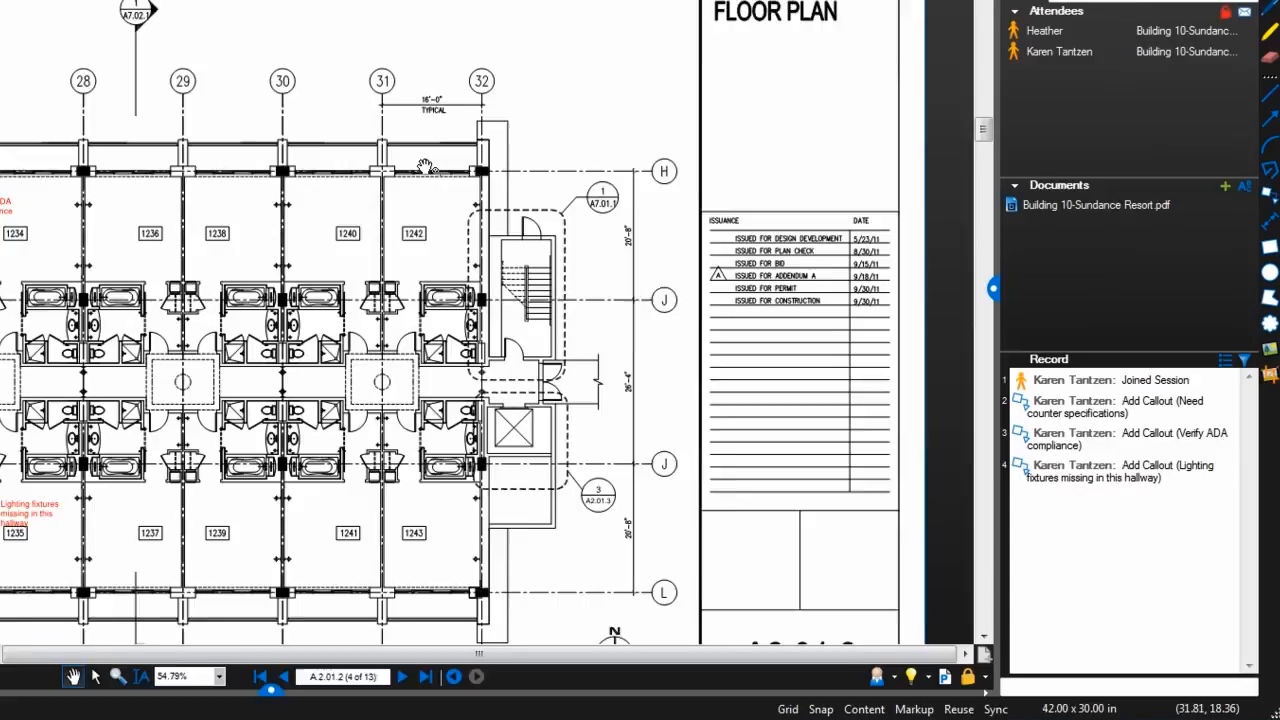
pyautogui.scroll(3, 195, 15)
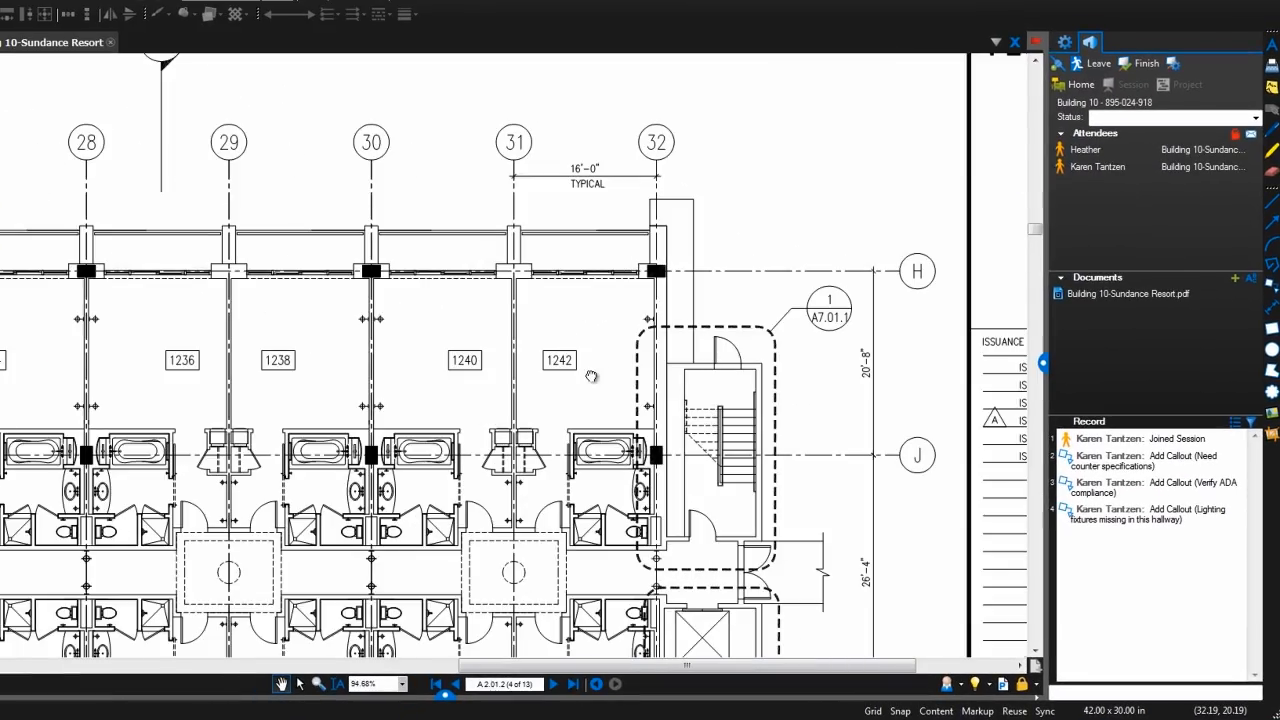
pyautogui.moveTo(591, 376); pyautogui.dragTo(630, 240)
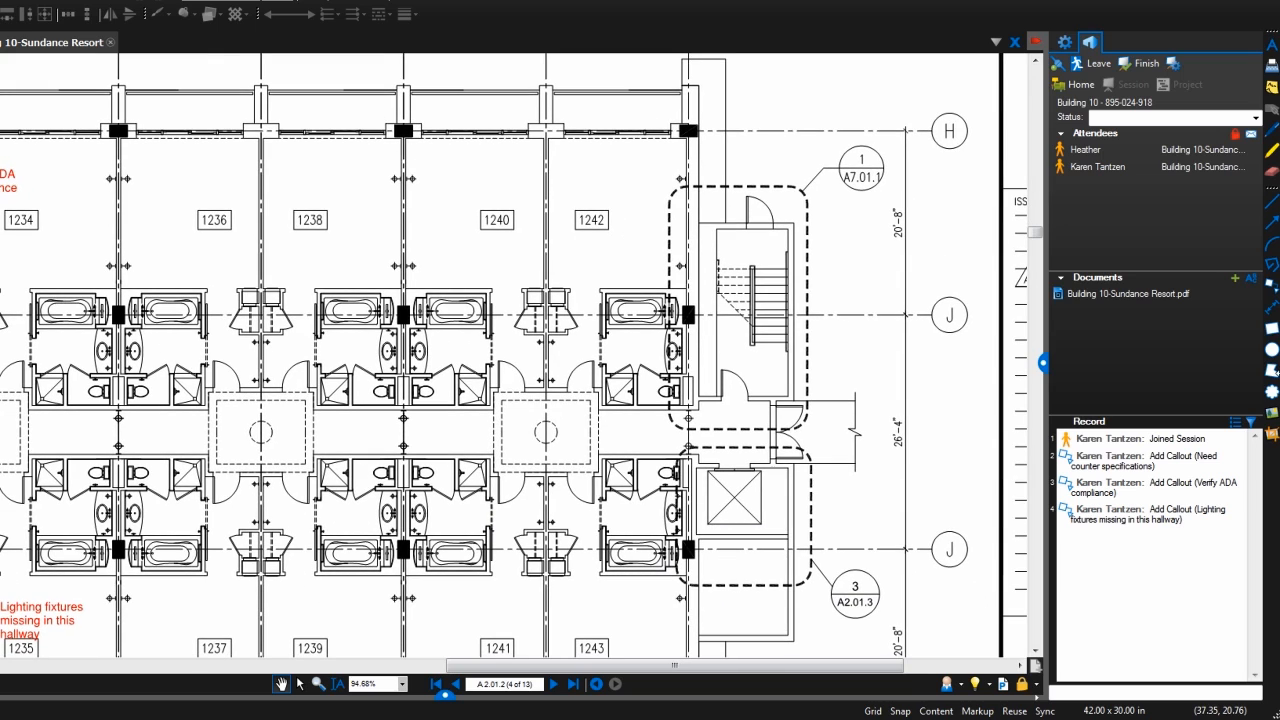
# Draw a cloud markup around rooms 1238 to 1242 and check its record entry.
pyautogui.click(1272, 391)
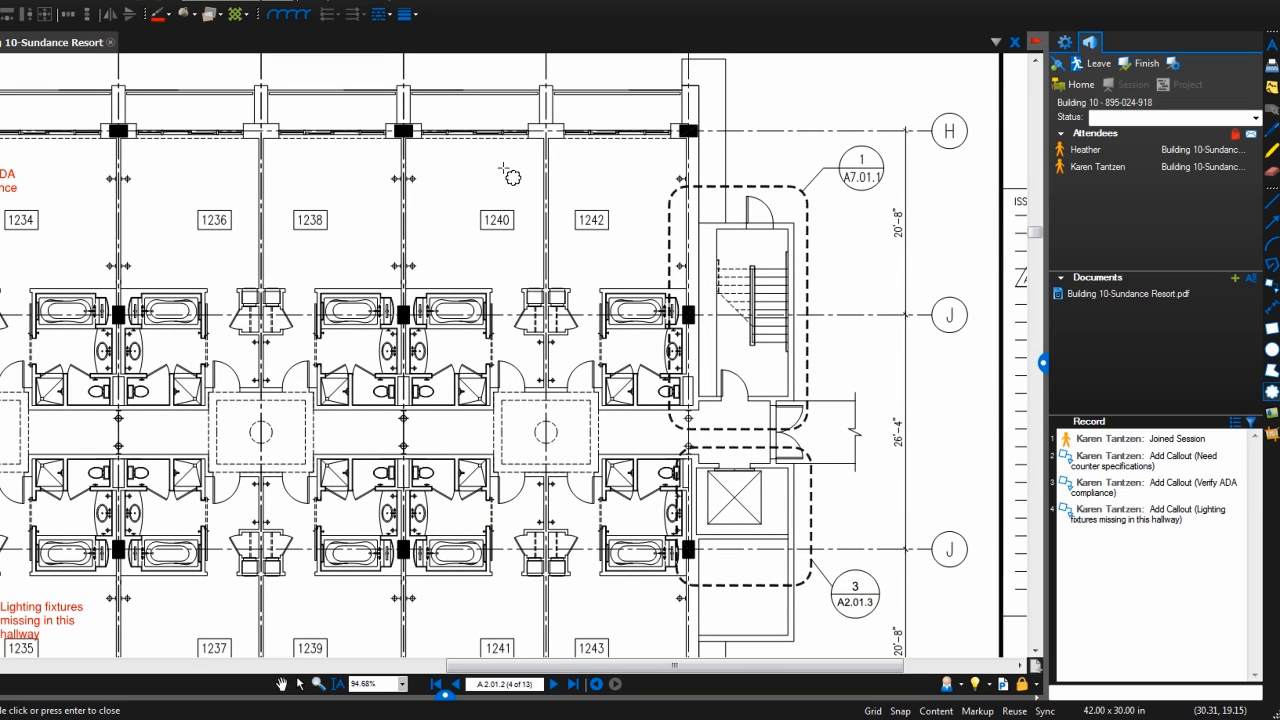
pyautogui.moveTo(390, 106); pyautogui.dragTo(717, 425)
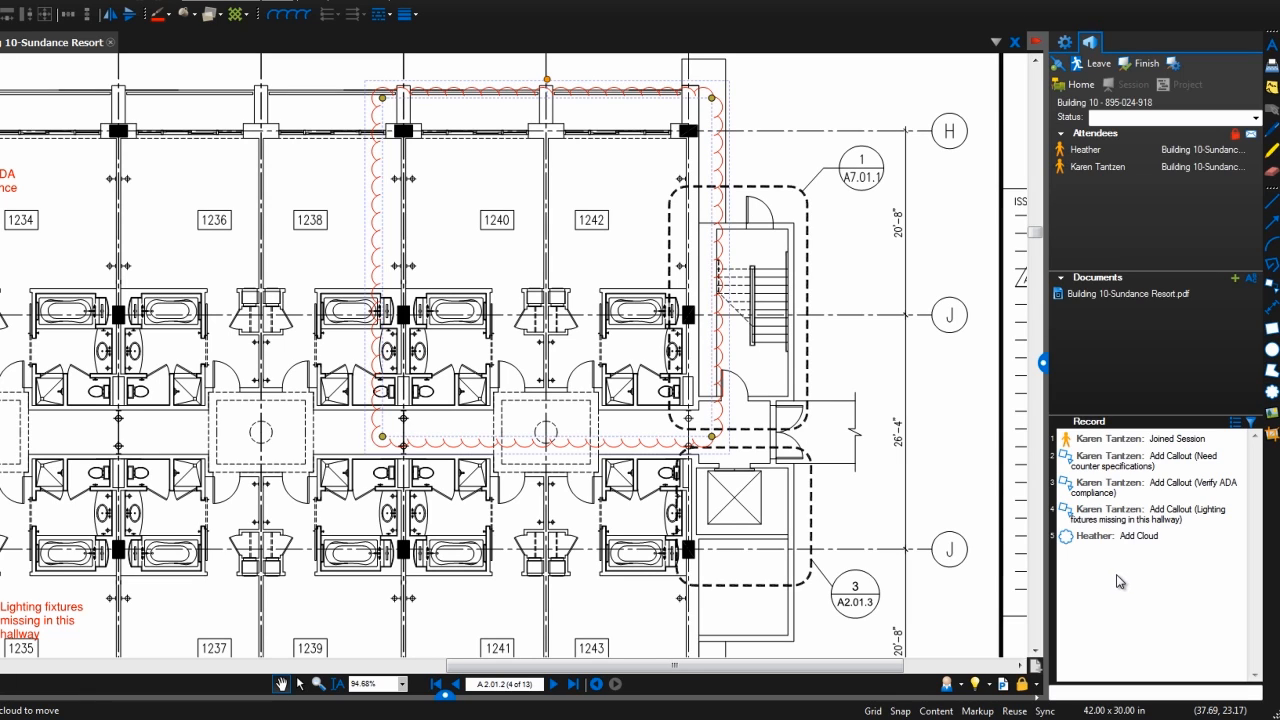
pyautogui.click(1122, 537)
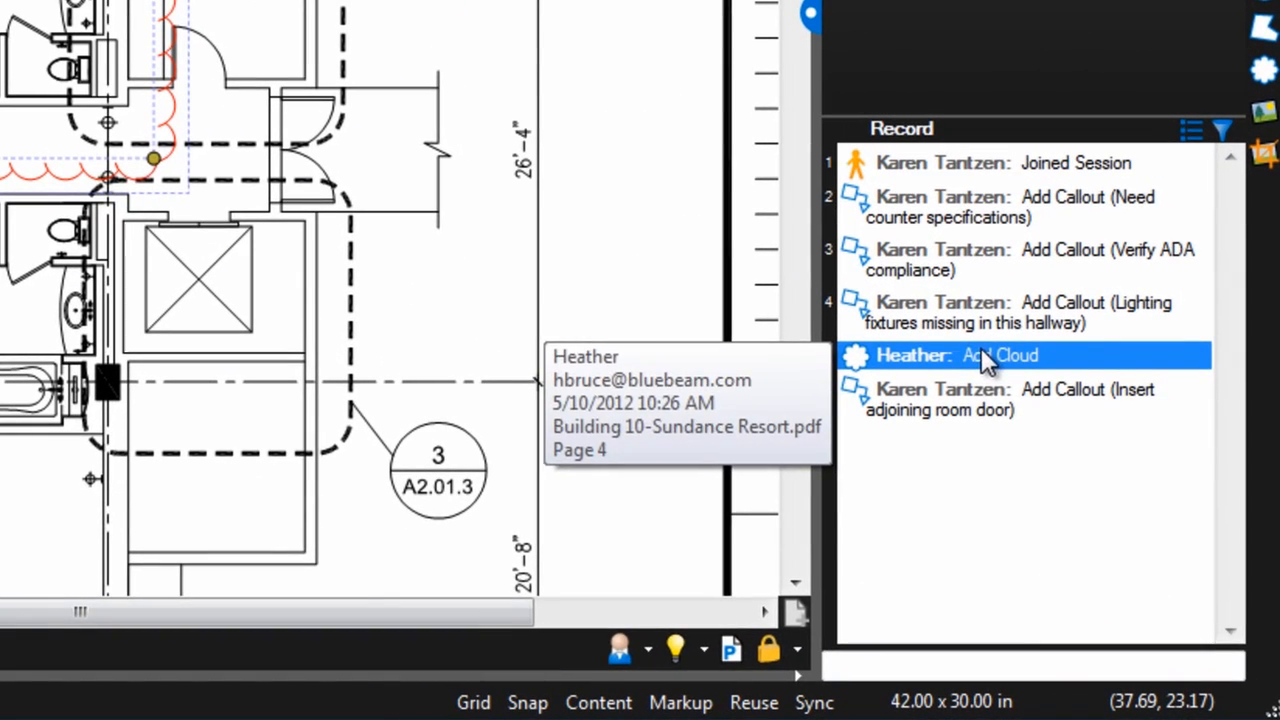
# Send a session chat message asking the other attendee whether the meeting has been scheduled yet.
pyautogui.click(996, 663)
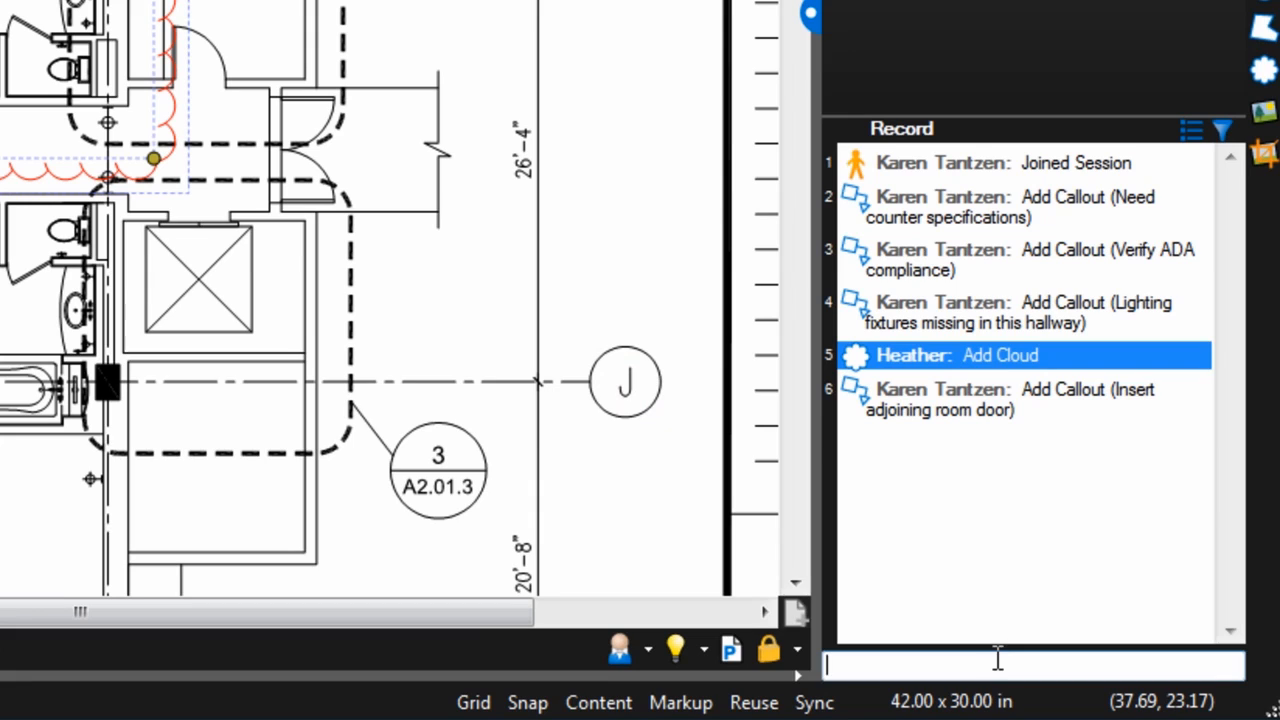
pyautogui.write('Hi K')
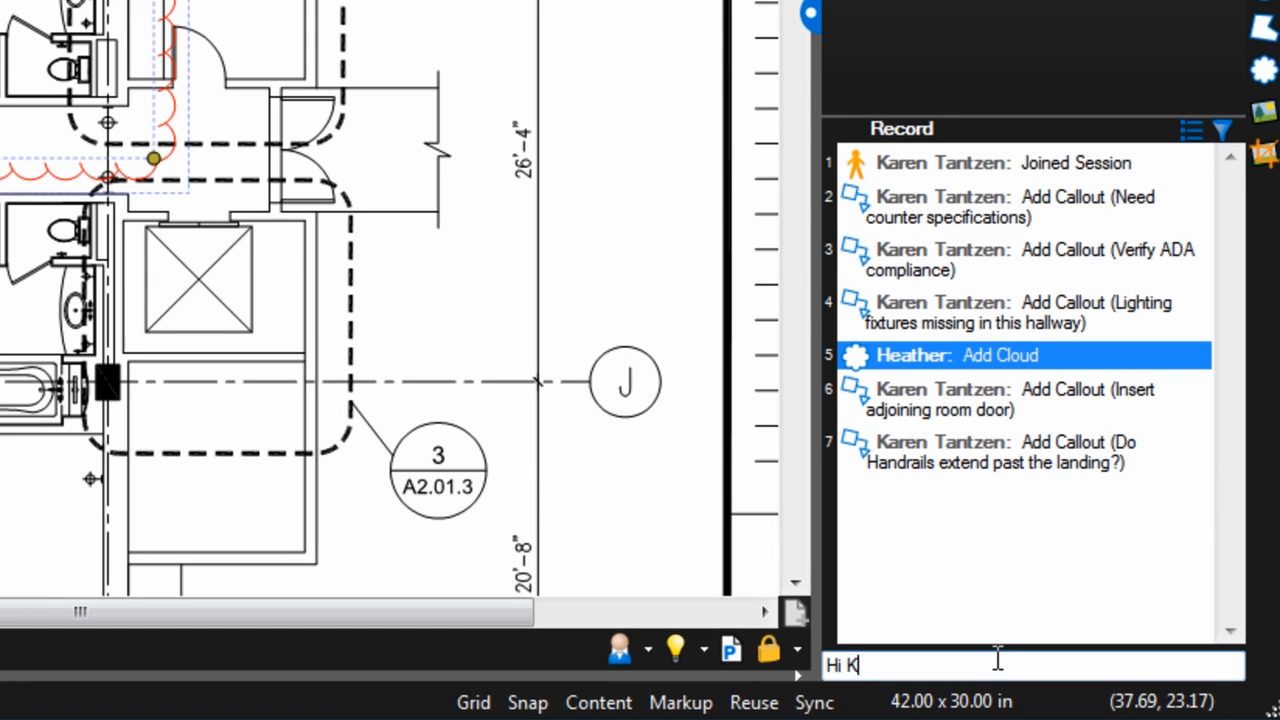
pyautogui.write('aren, have you scheduled that meeting with Bob yet?')
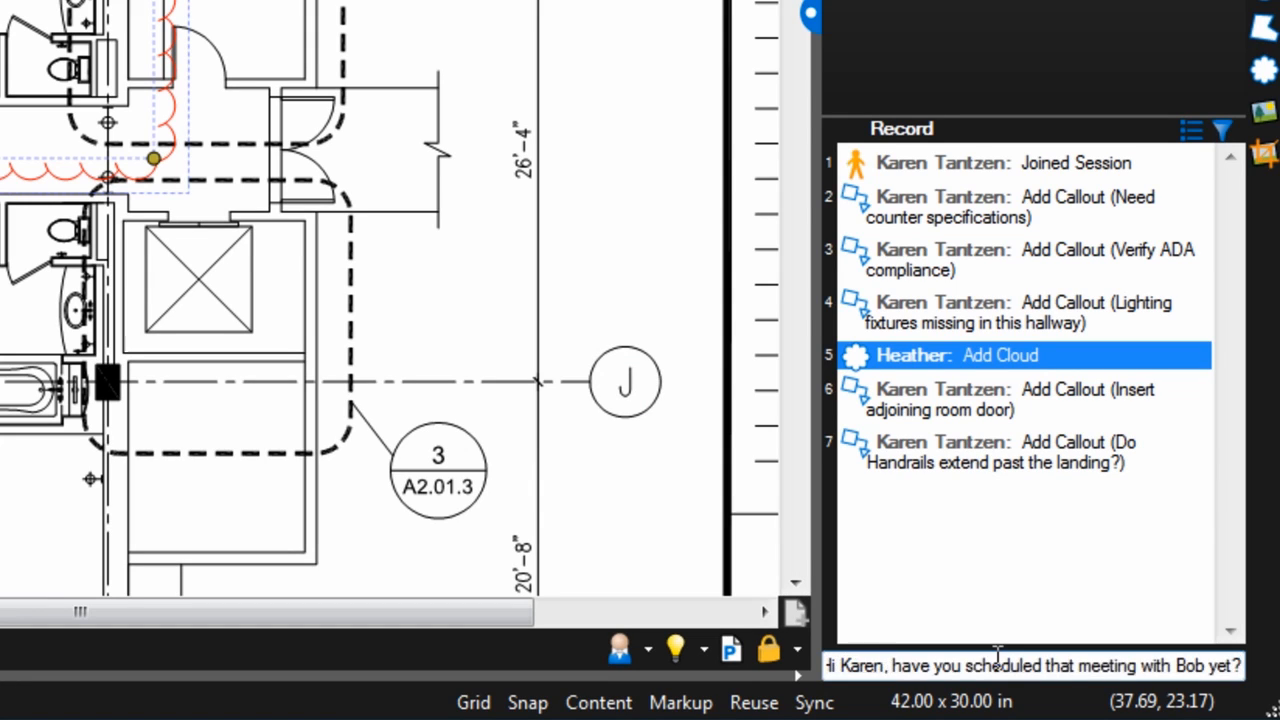
pyautogui.press('Return')
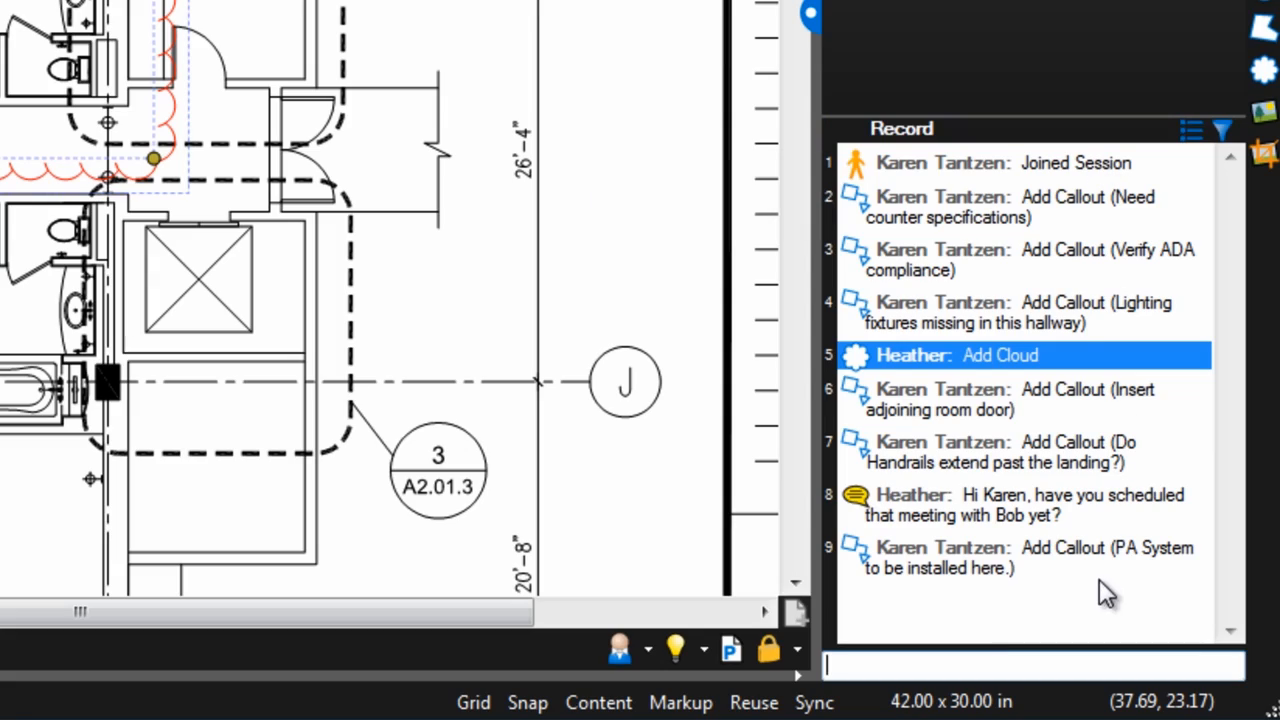
pyautogui.click(1066, 608)
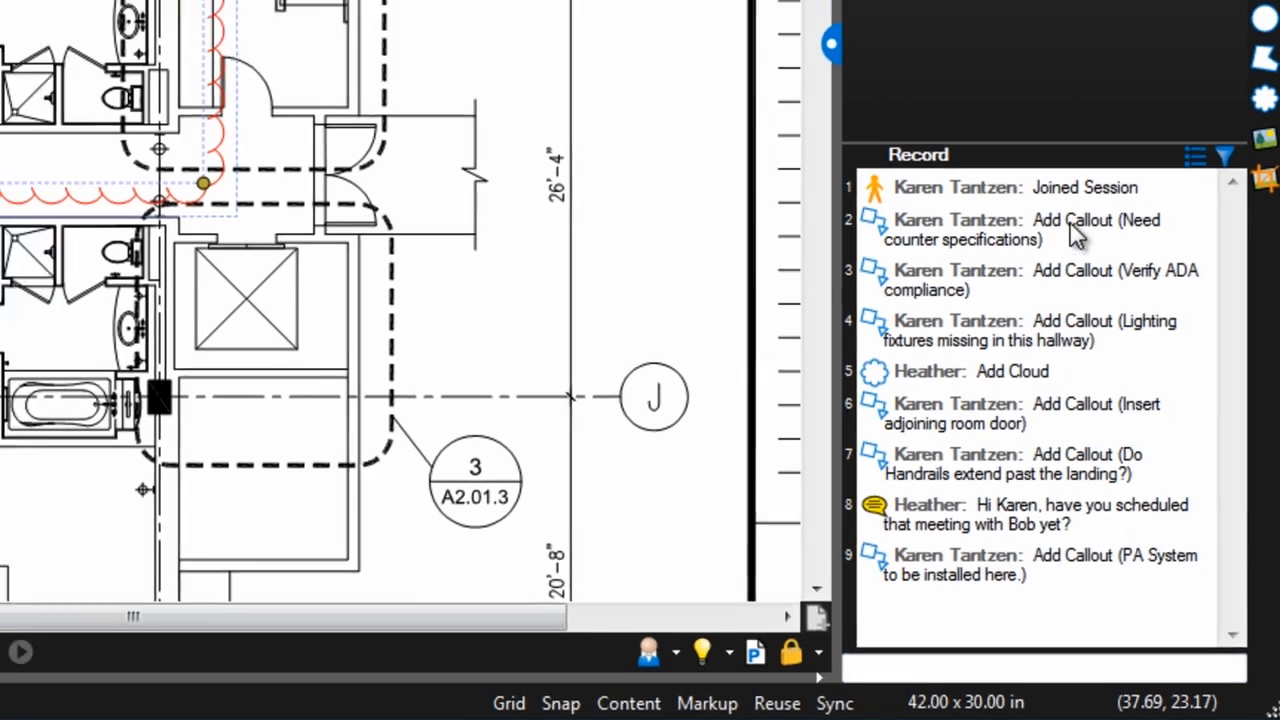
# Jump through the counter specifications, ADA compliance, lighting fixtures, adjoining door and handrails callouts.
pyautogui.click(1055, 195)
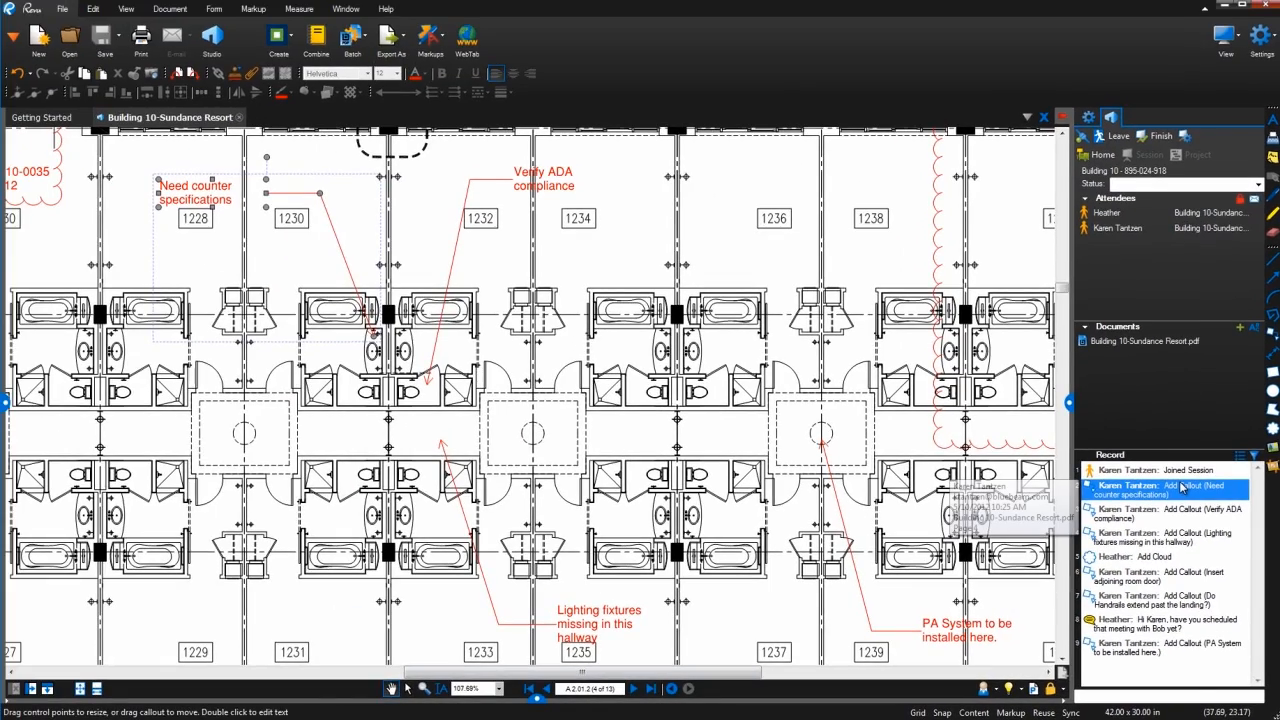
pyautogui.click(1186, 514)
pyautogui.click(1186, 538)
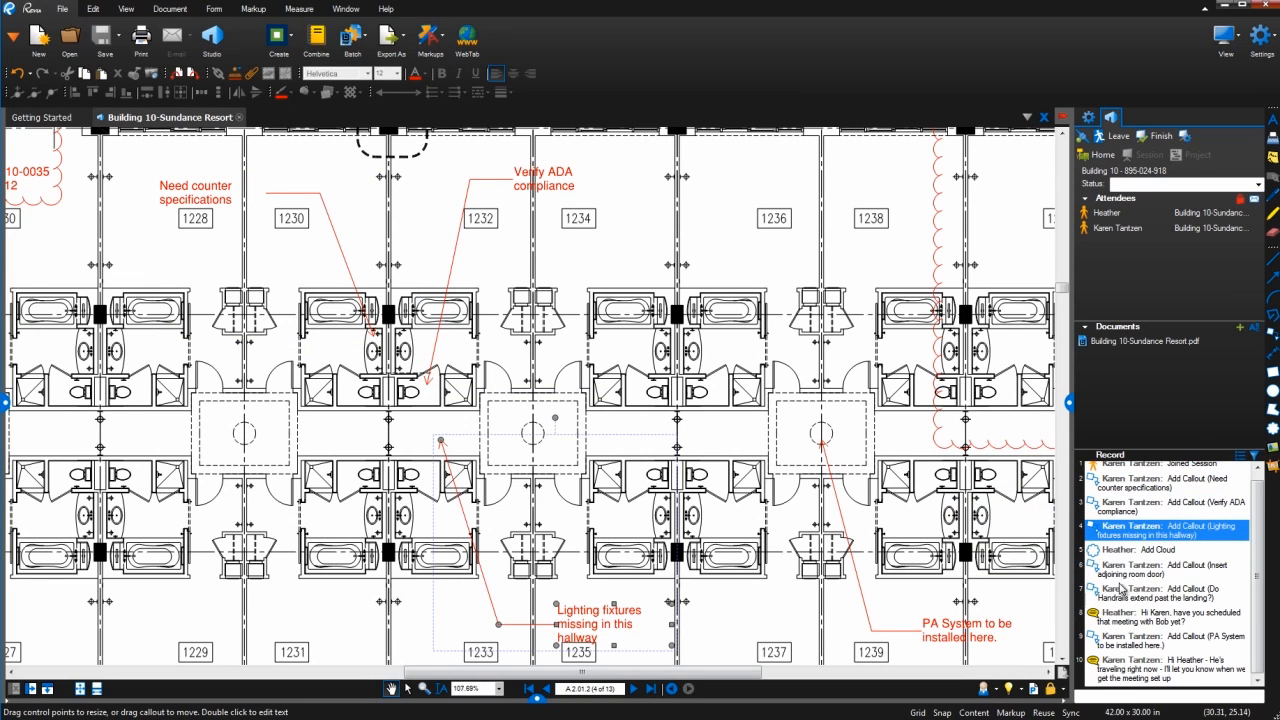
pyautogui.click(1141, 579)
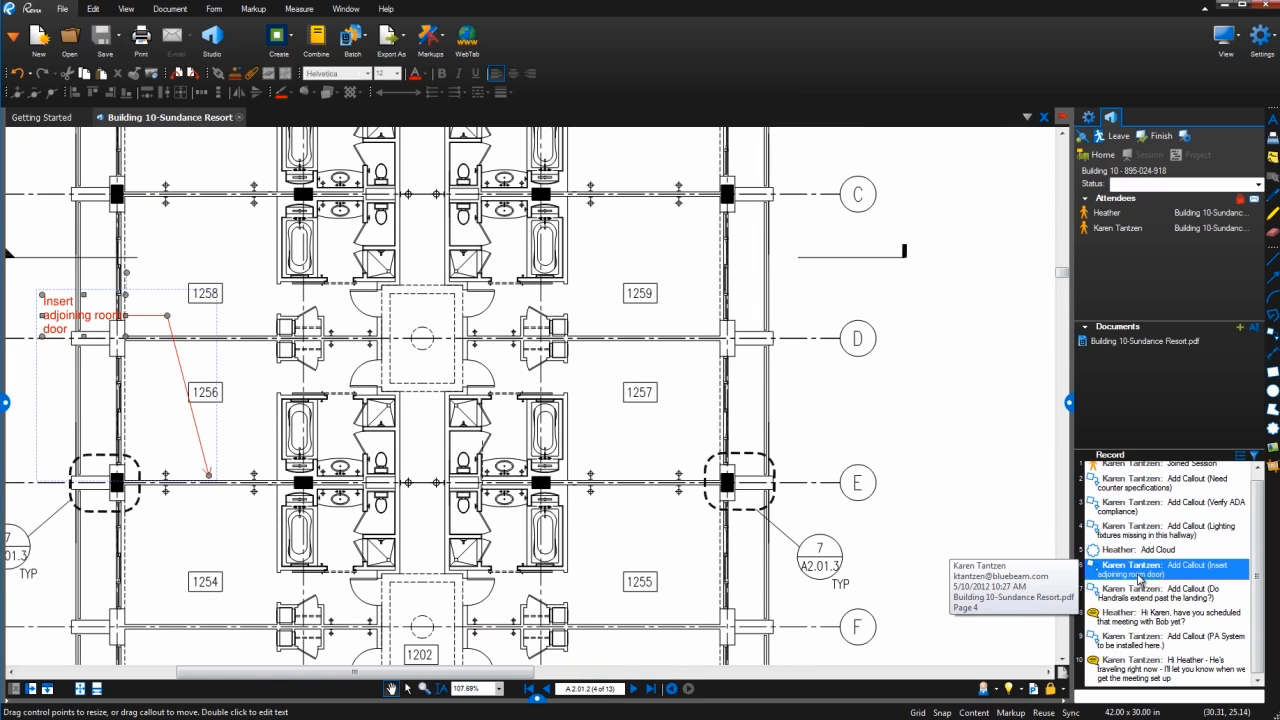
pyautogui.click(1122, 604)
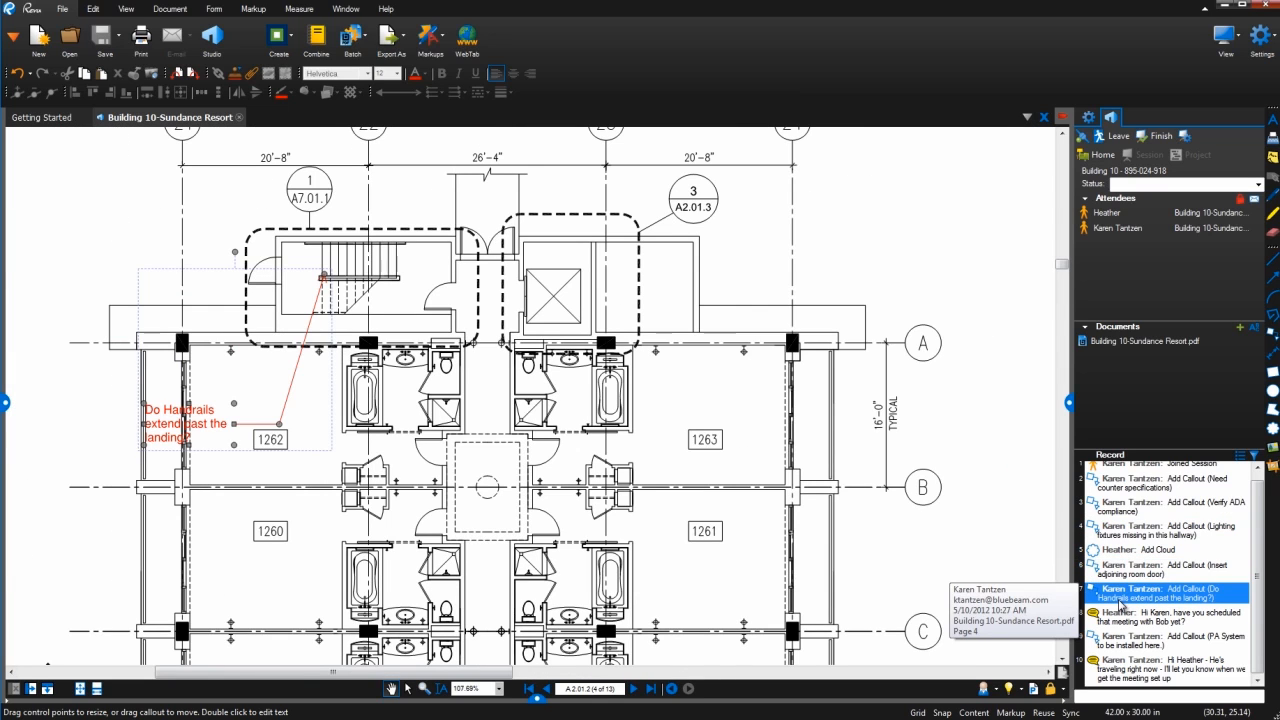
# Review the chat messages and PA System callout, then follow the other attendee's view.
pyautogui.click(1118, 630)
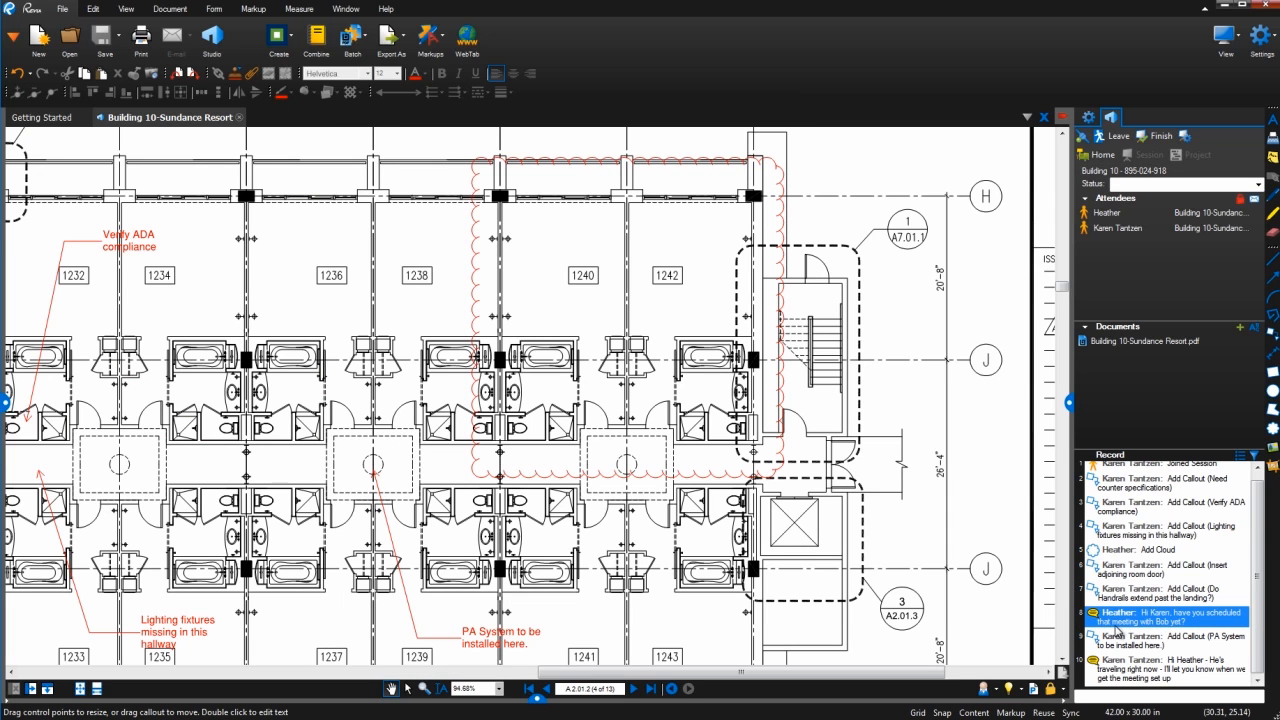
pyautogui.click(1119, 644)
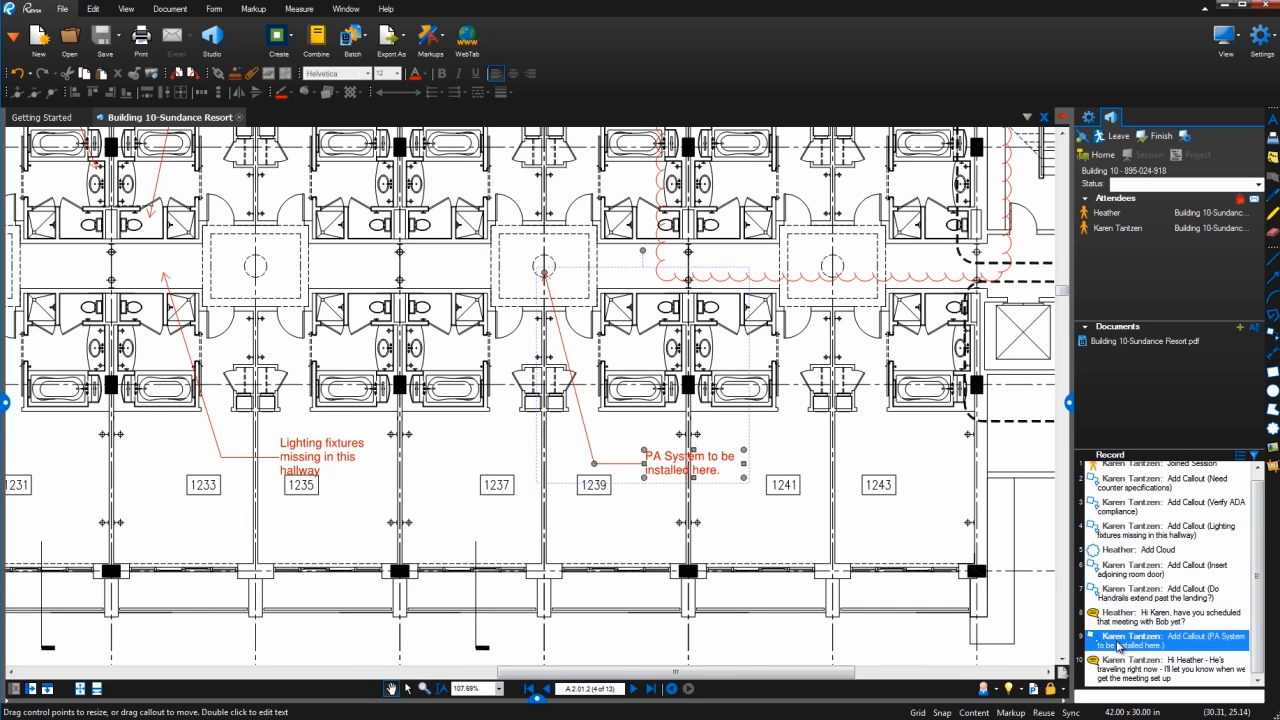
pyautogui.click(1121, 664)
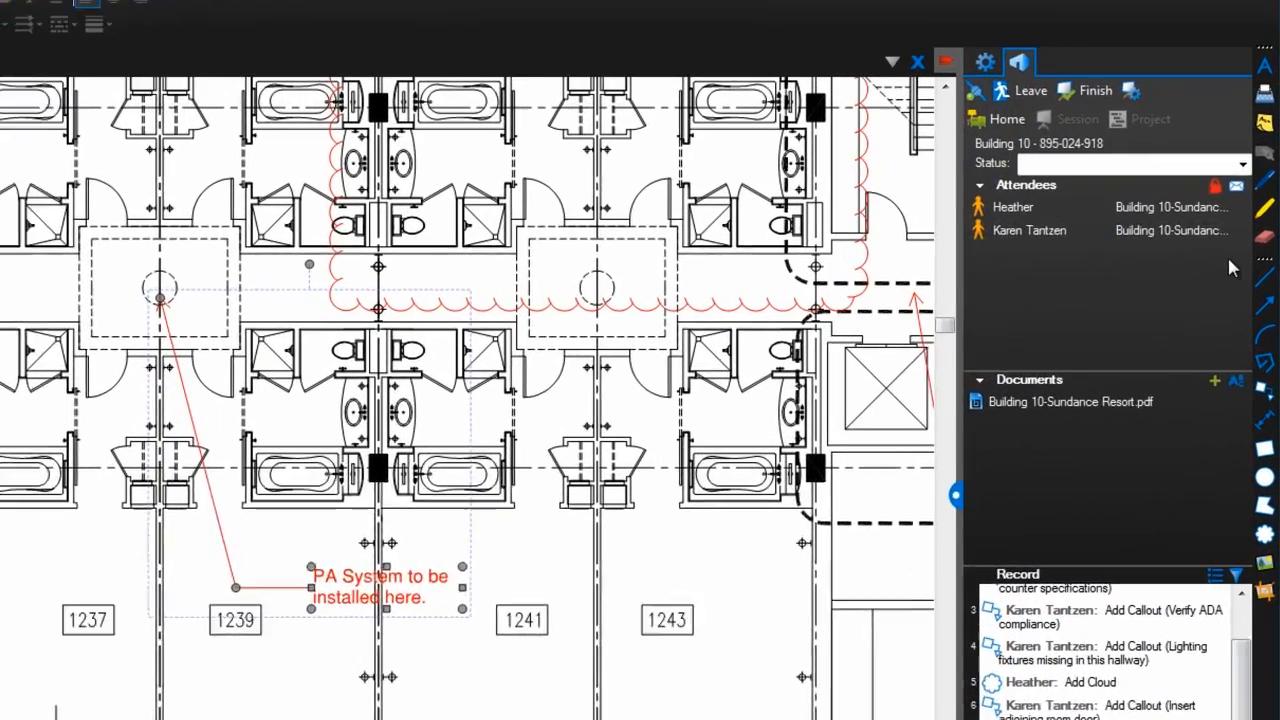
pyautogui.click(1258, 228)
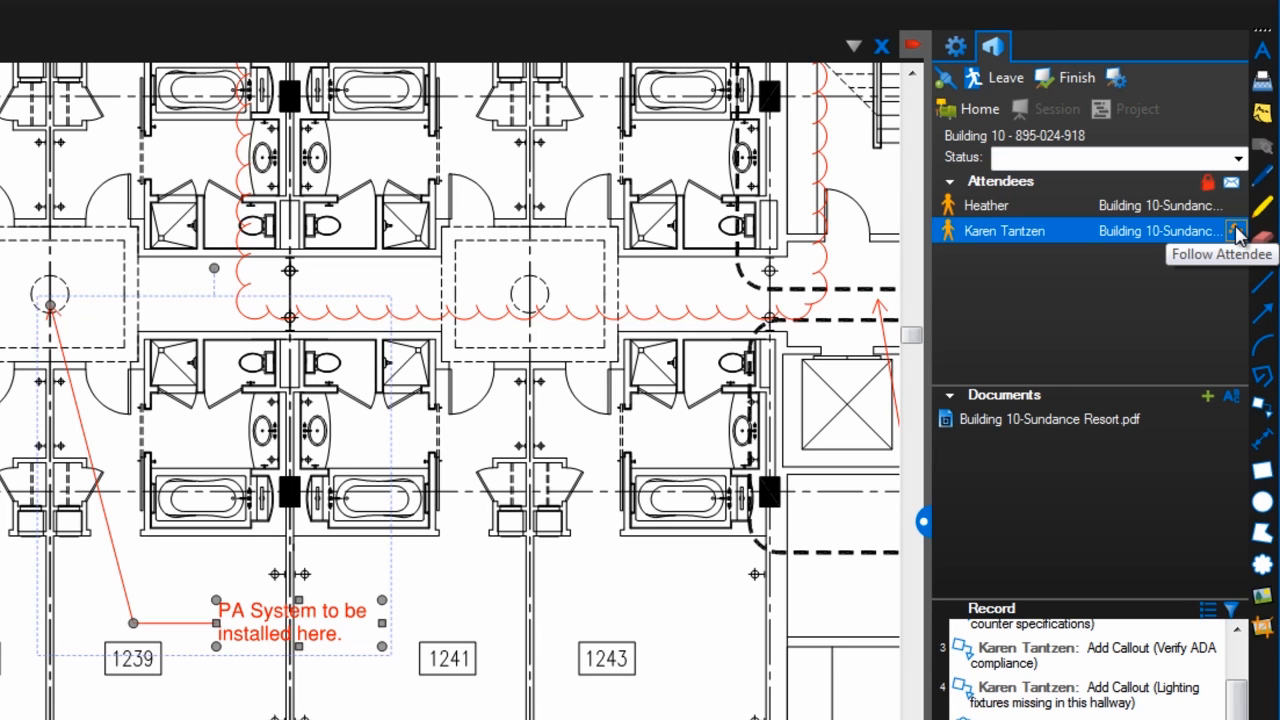
pyautogui.click(1237, 232)
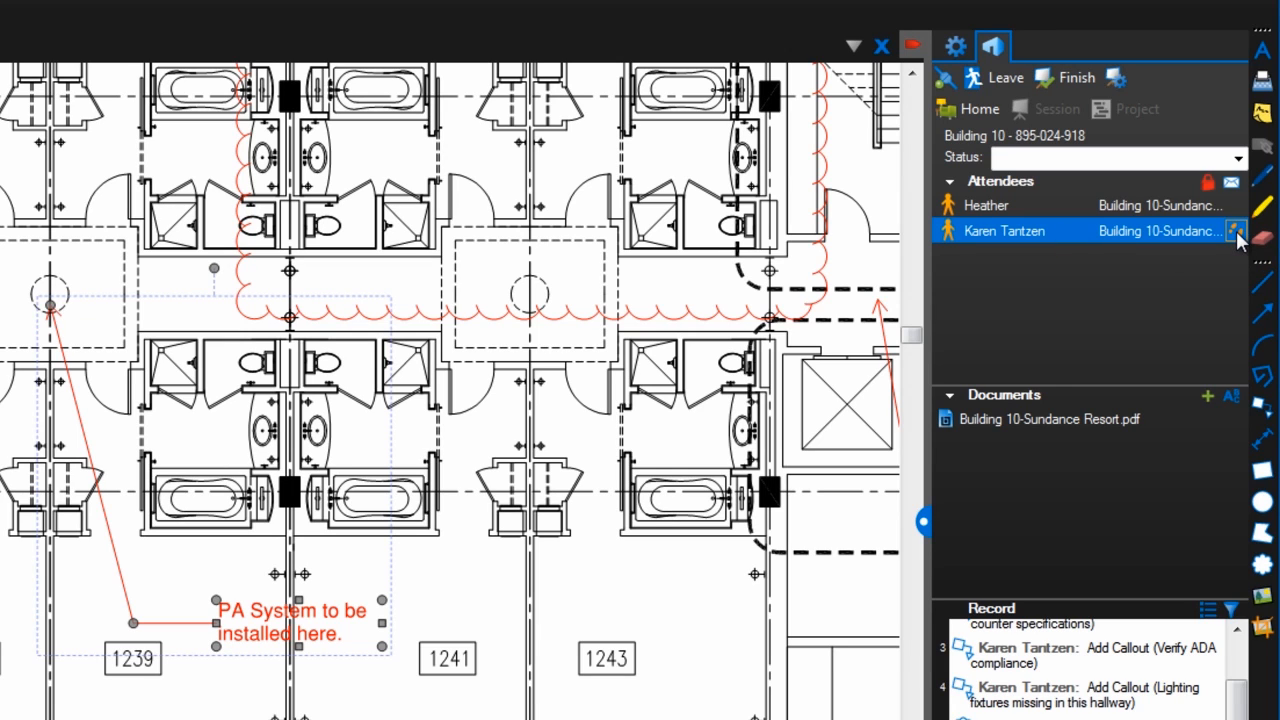
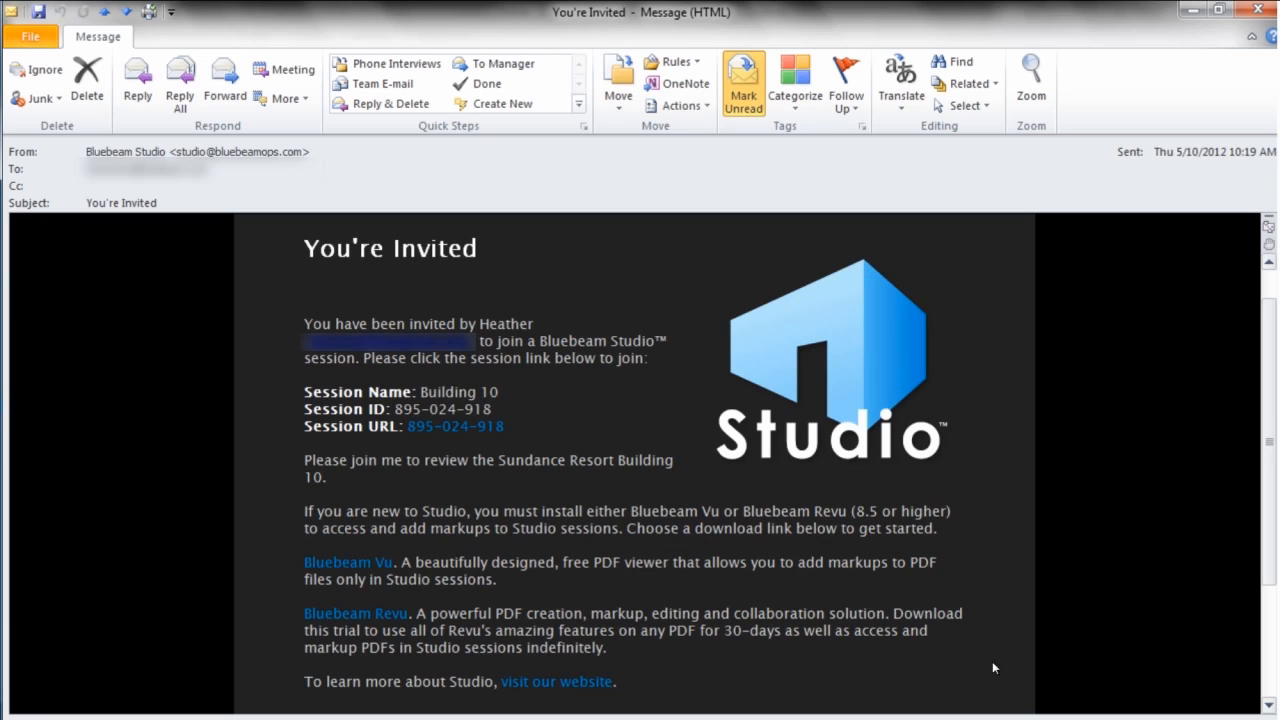
# Draw a freehand ellipse around the Bluebeam Vu download link in the invitation e-mail.
pyautogui.moveTo(354, 533)
pyautogui.mouseDown()
pyautogui.moveTo(300, 550)
pyautogui.moveTo(405, 586)
pyautogui.moveTo(411, 550)
pyautogui.mouseUp()
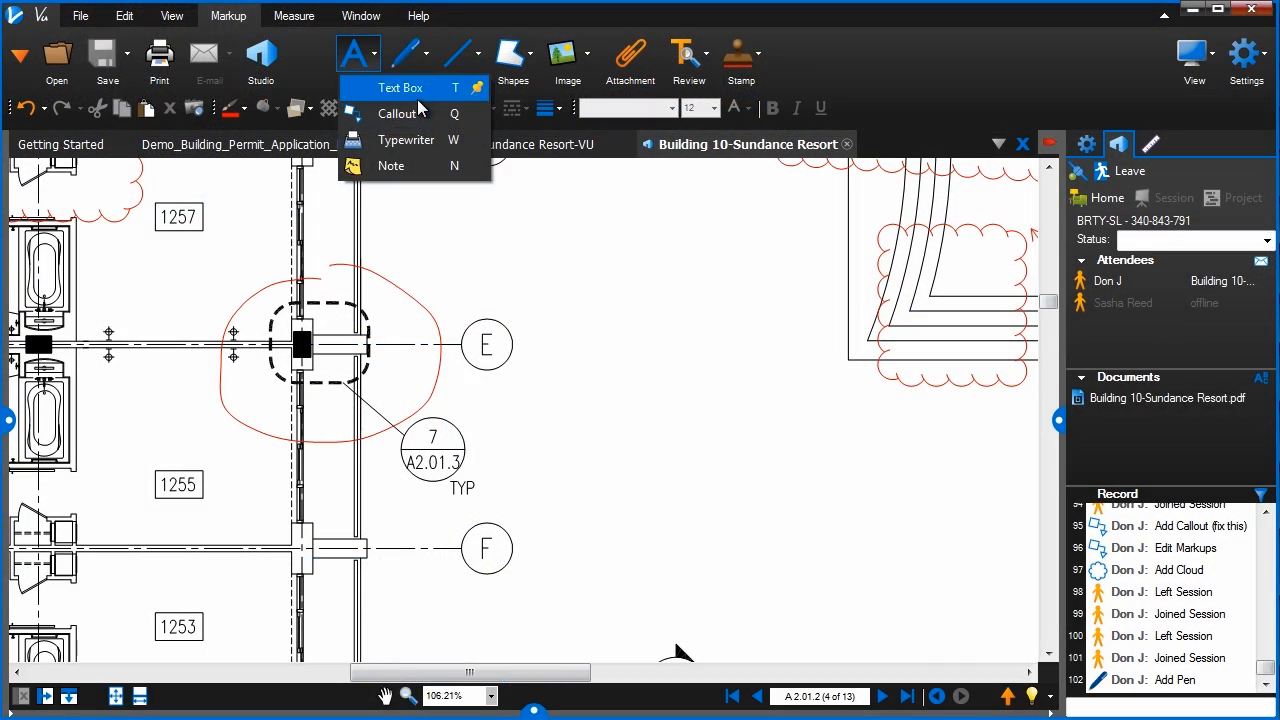
# Add a callout reading 'fix this' with its leader pointing at the TYP detail tag.
pyautogui.click(397, 113)
pyautogui.click(385, 440)
pyautogui.click(462, 488)
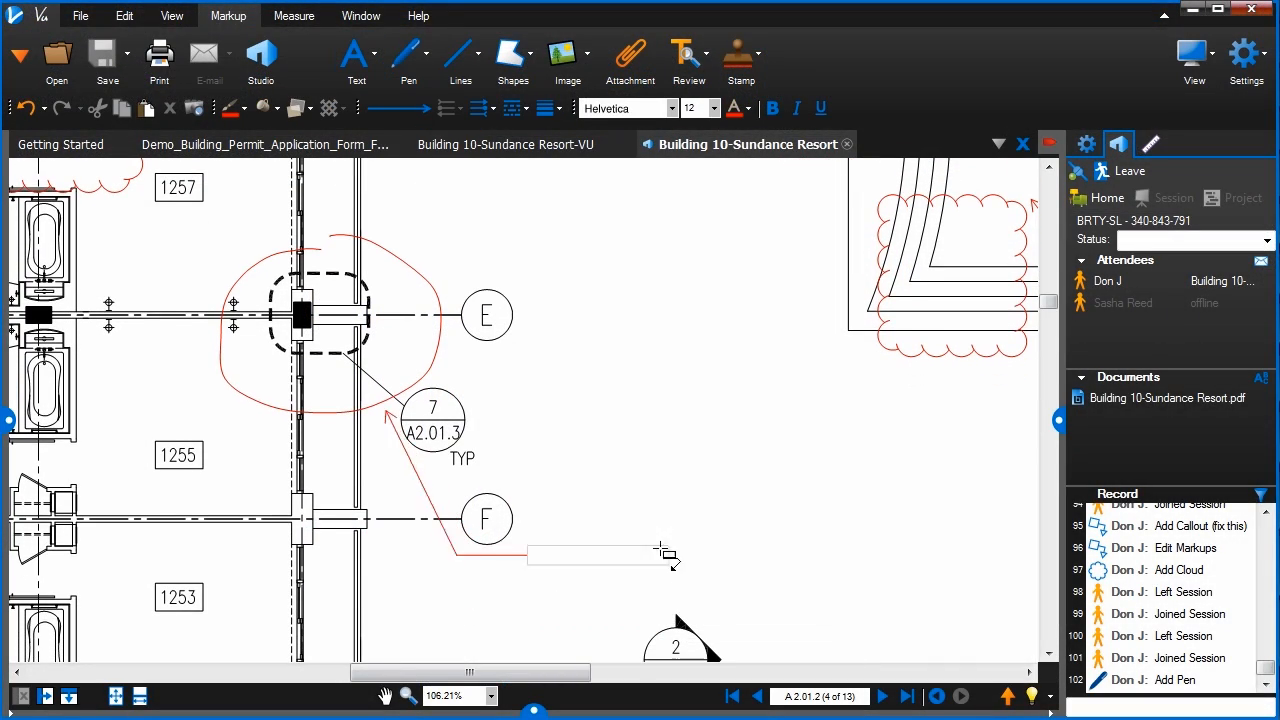
pyautogui.click(682, 492)
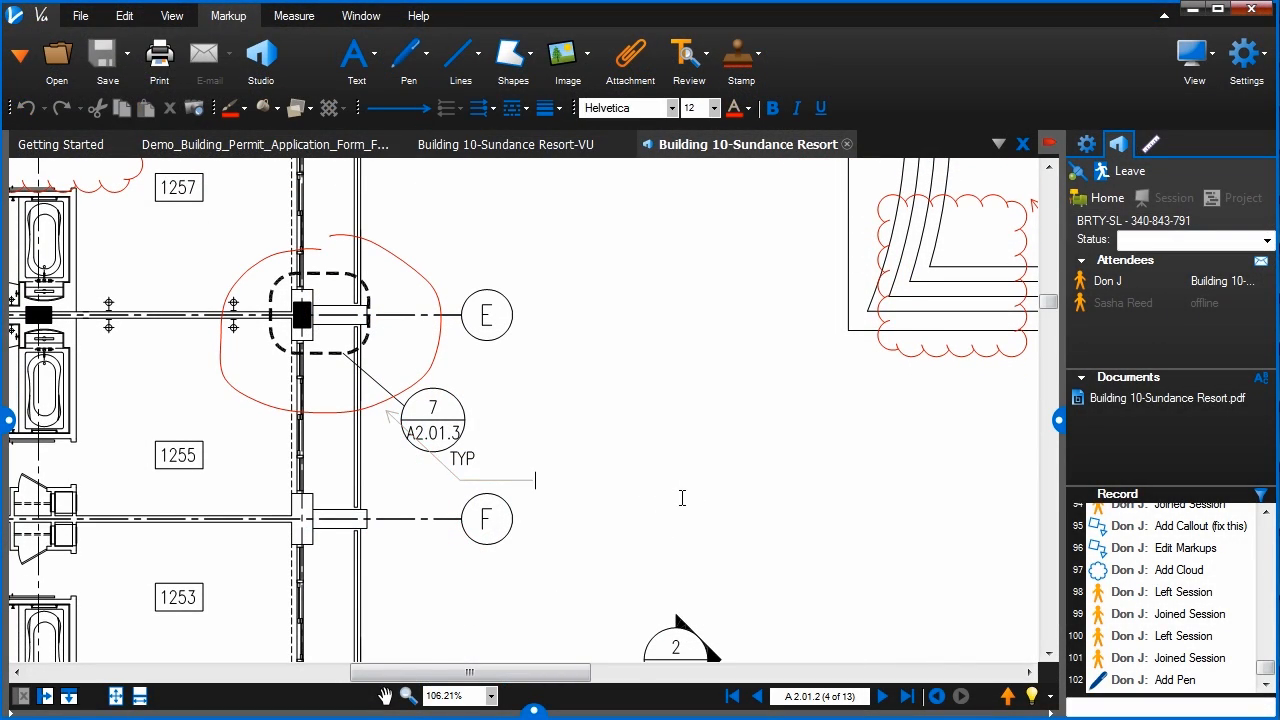
pyautogui.write('fix this')
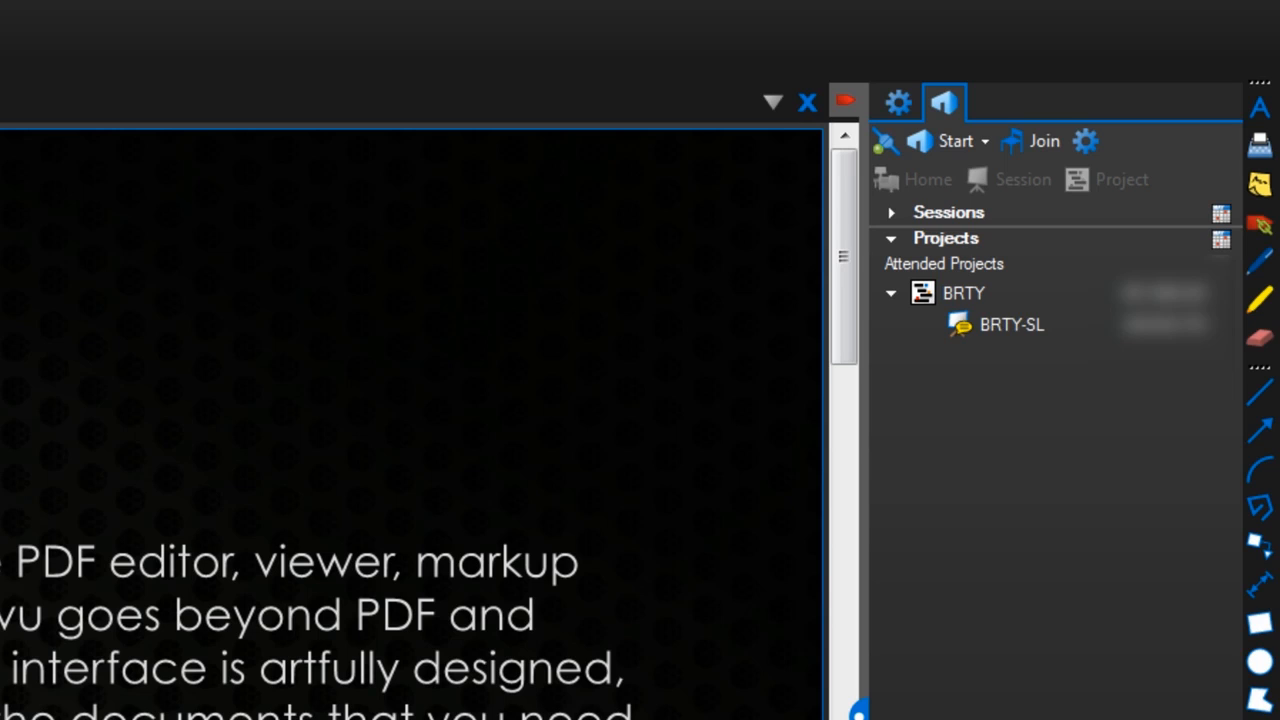
# Open BRTY's files and expand Revisions, then leave BRTY and show the Start options.
pyautogui.click(972, 283)
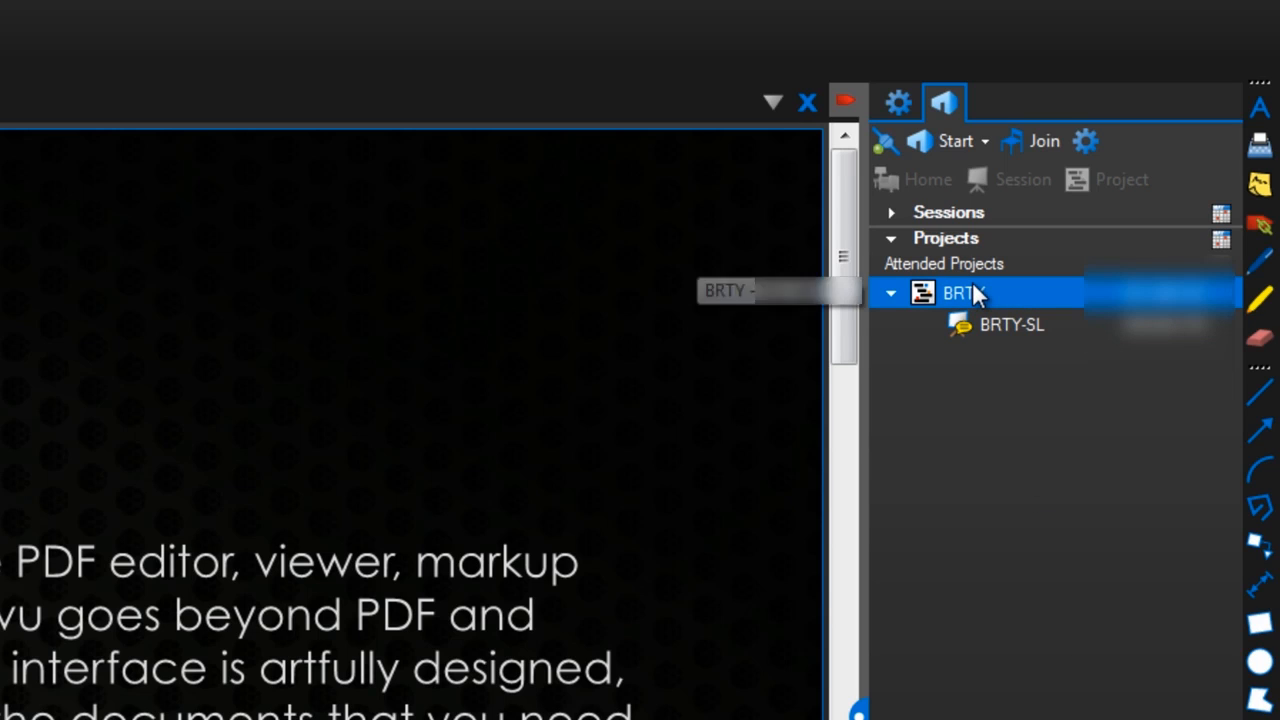
pyautogui.doubleClick(972, 283)
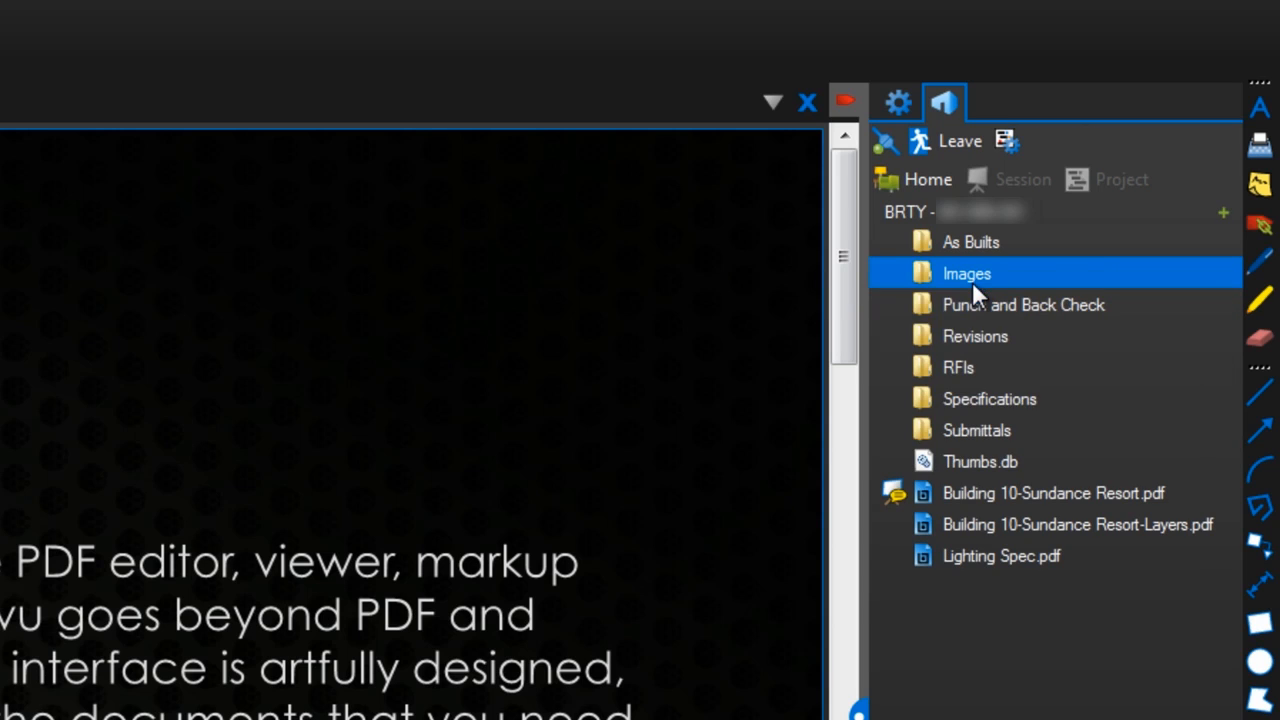
pyautogui.click(1065, 336)
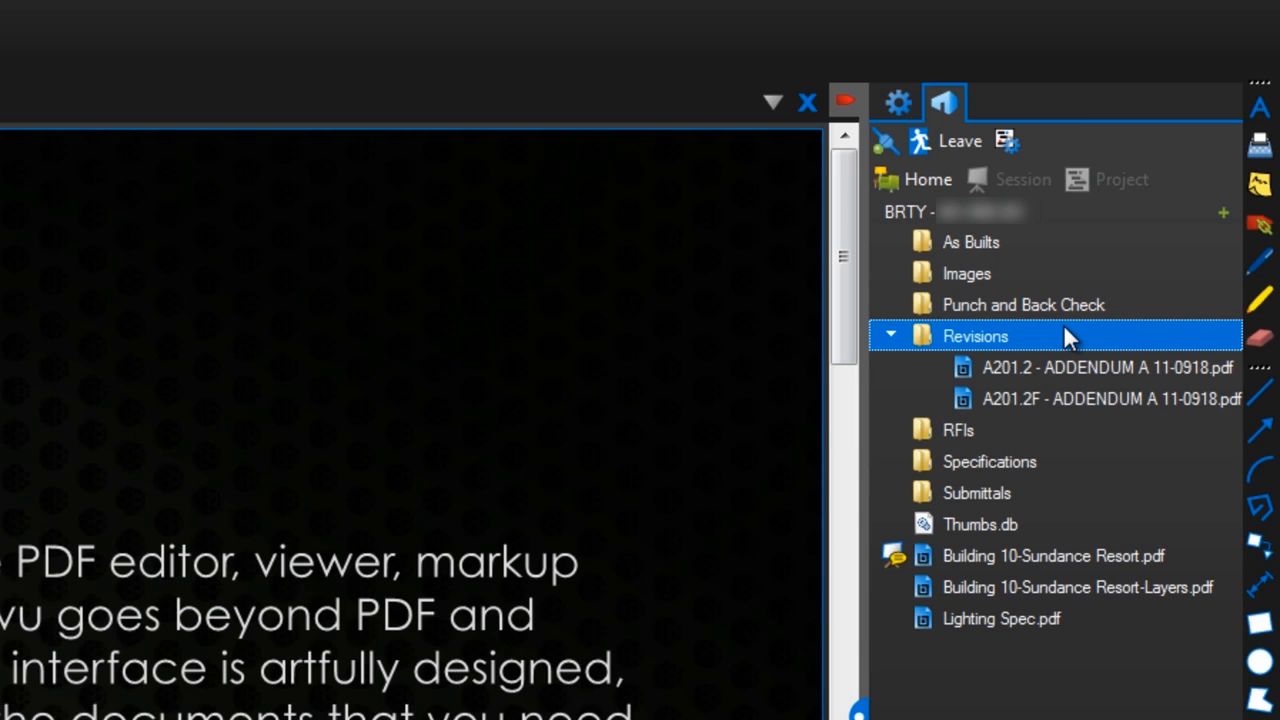
pyautogui.click(950, 144)
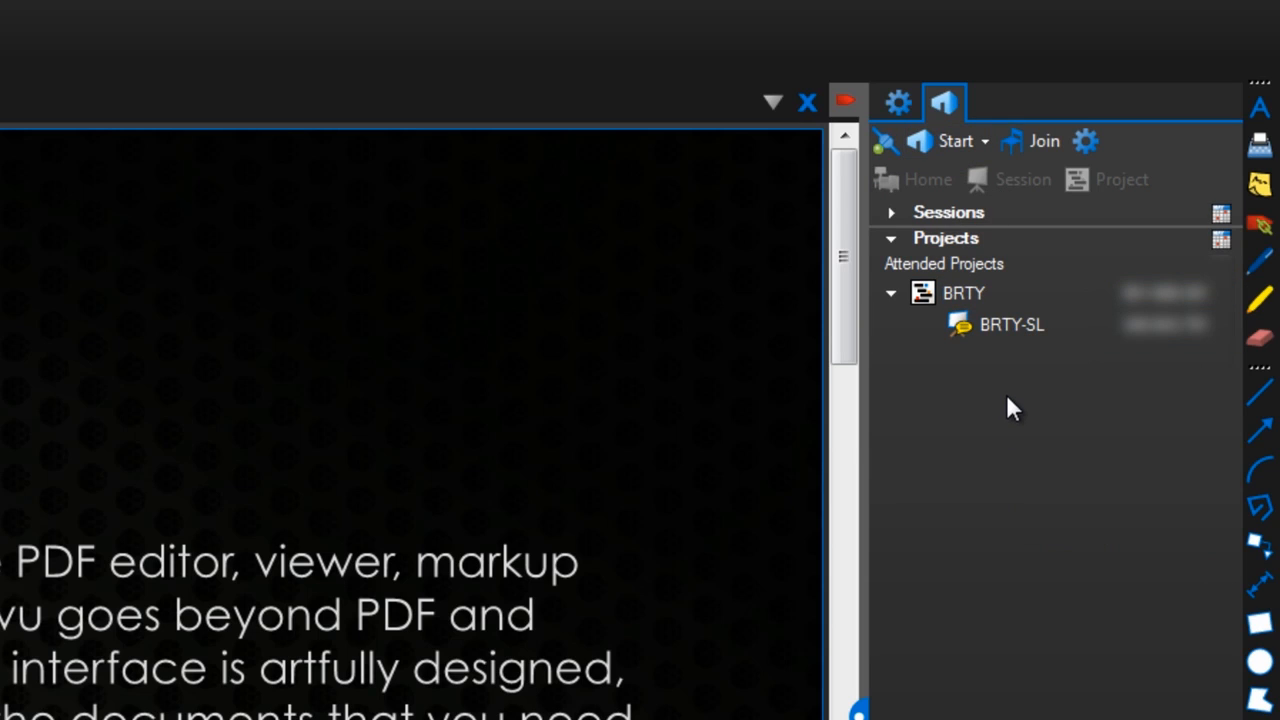
pyautogui.click(960, 143)
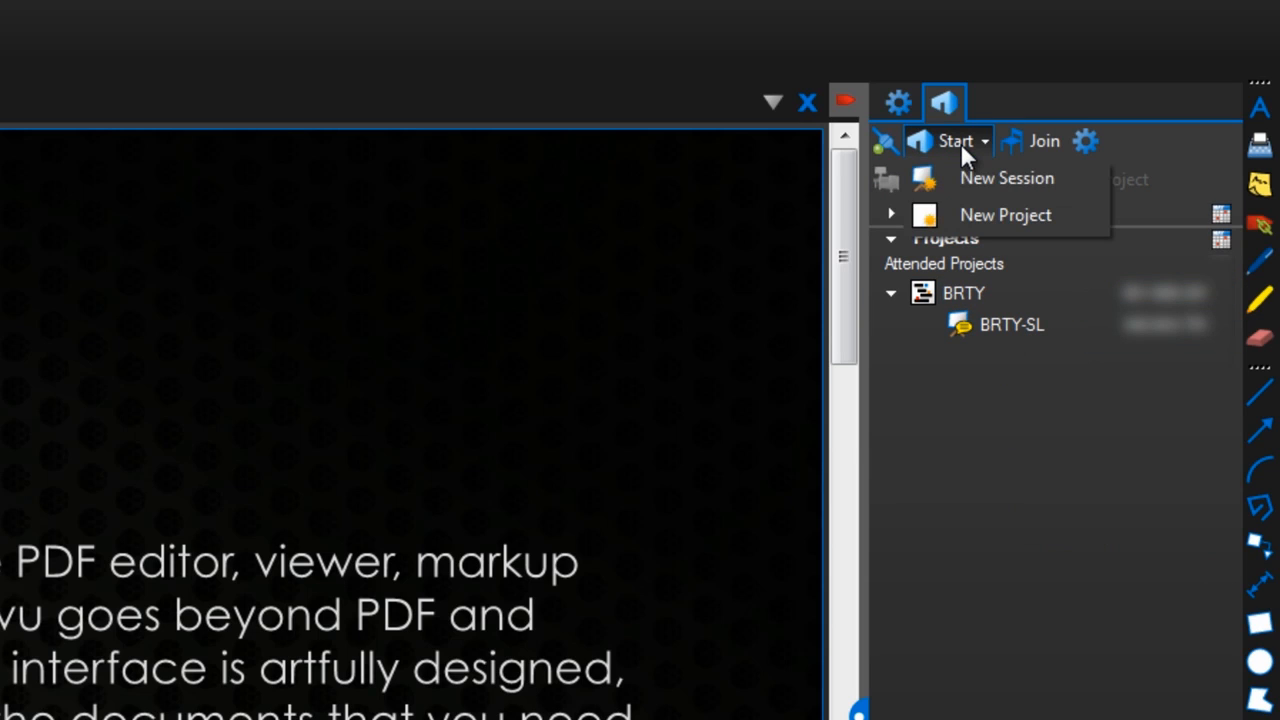
# Create a new Studio project named 'Project 10' via Start > New Project.
pyautogui.click(975, 212)
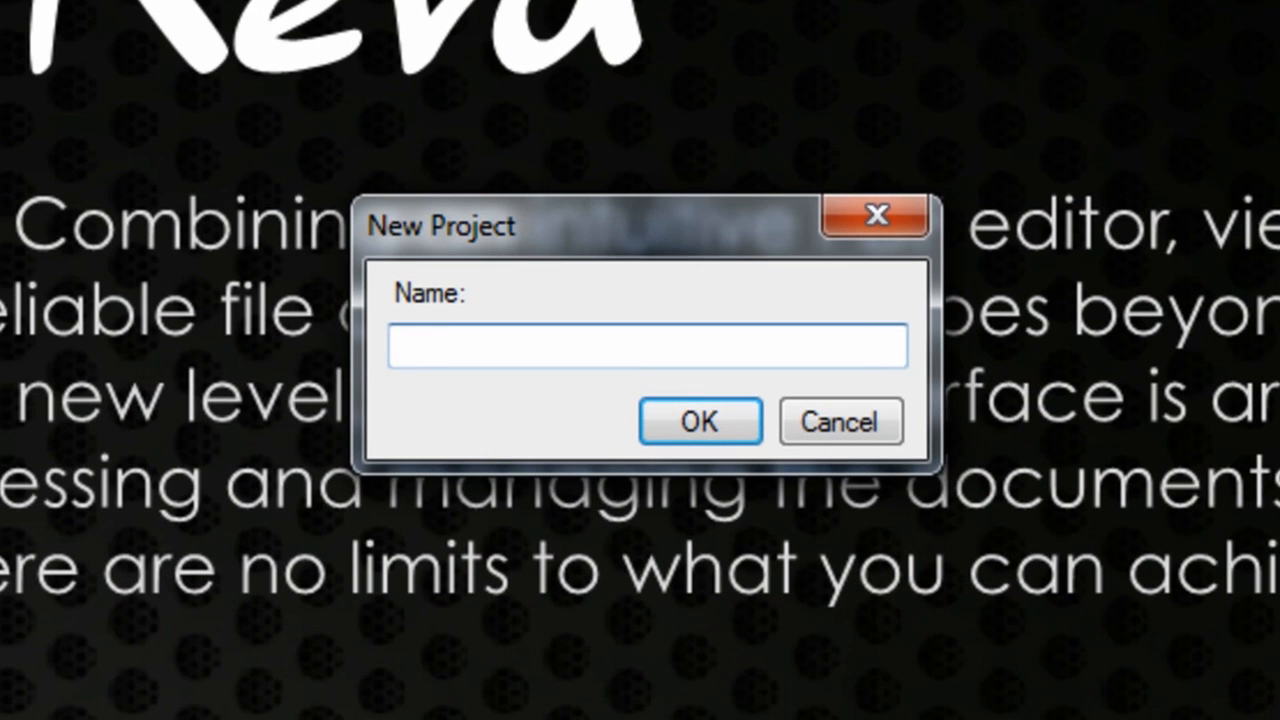
pyautogui.write('Proj')
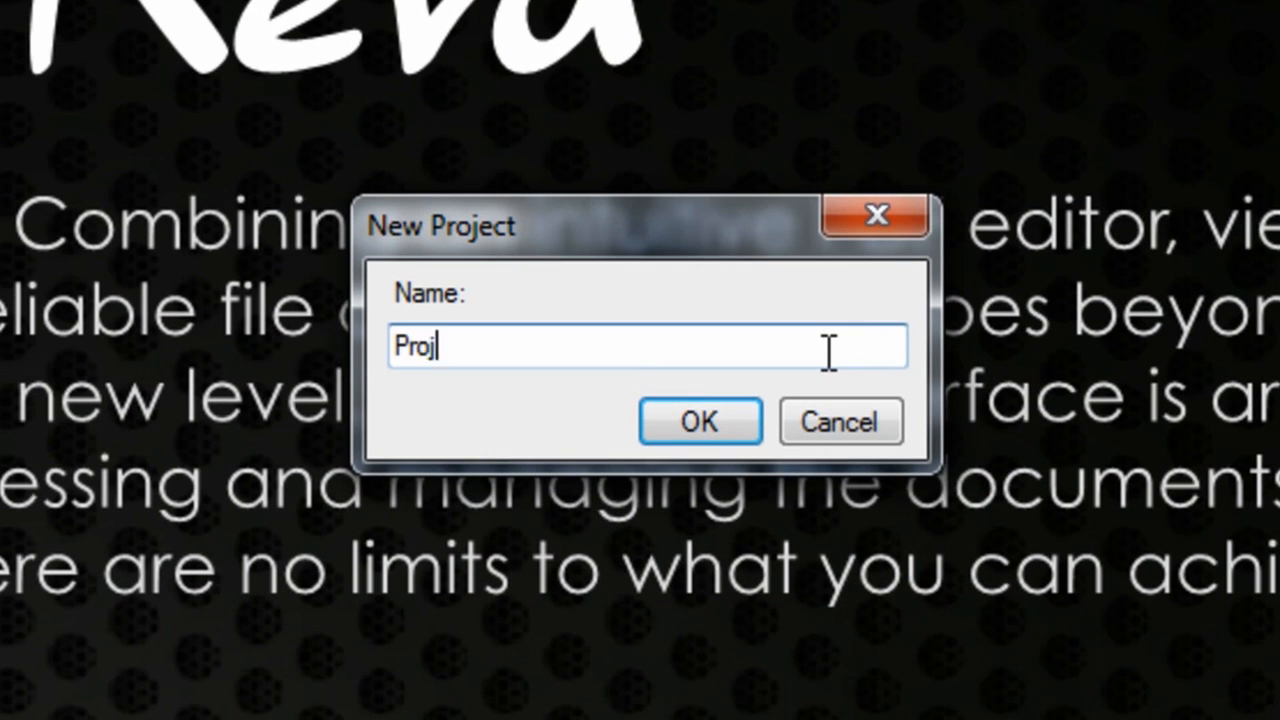
pyautogui.write('ect 10')
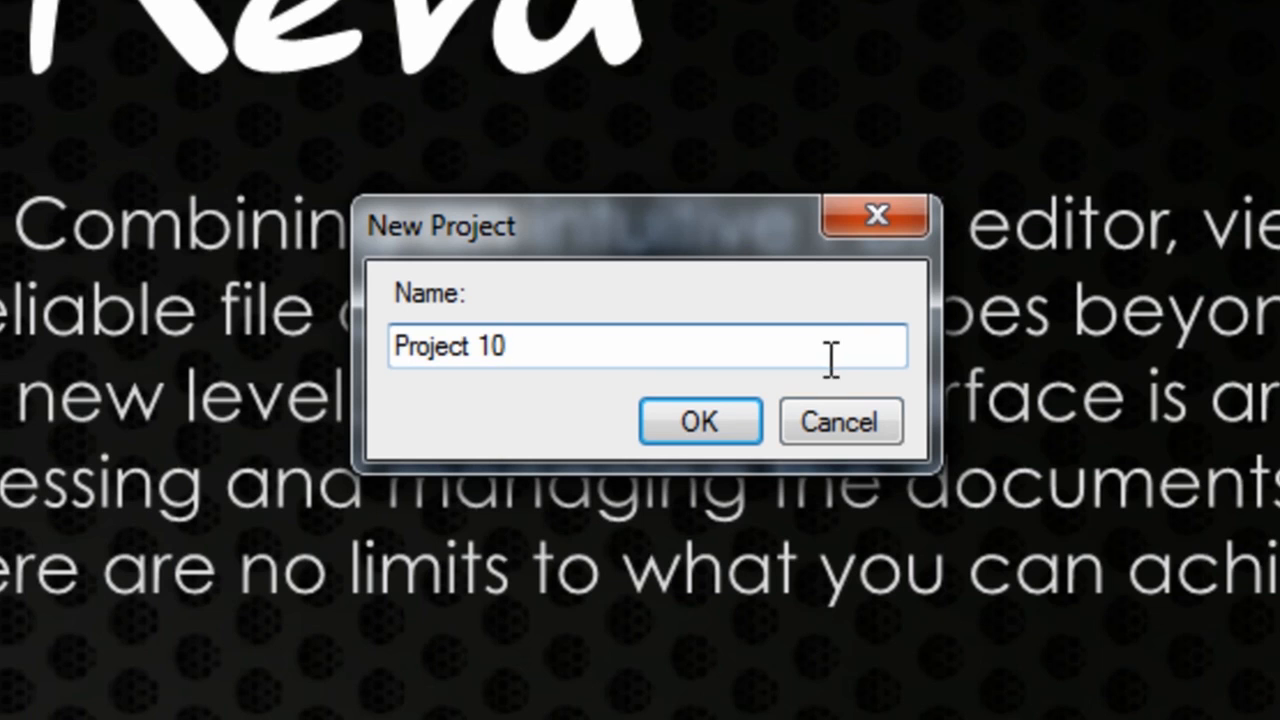
pyautogui.click(705, 434)
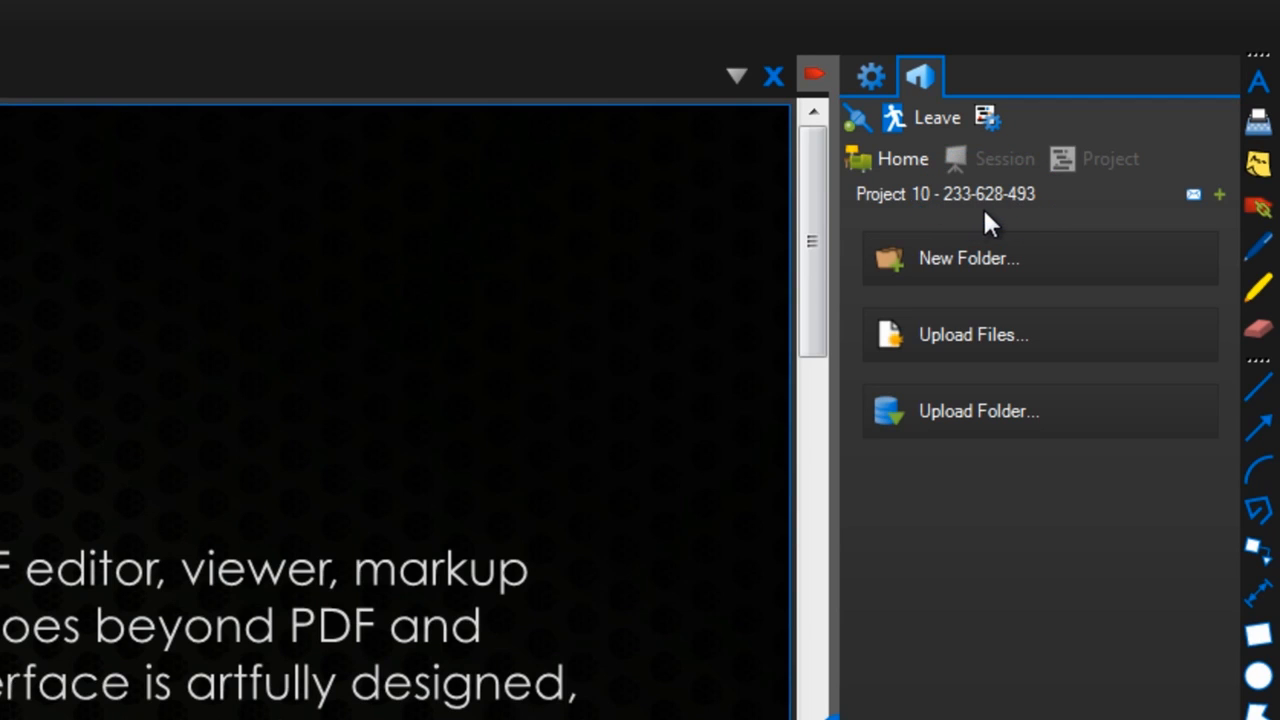
pyautogui.click(1192, 194)
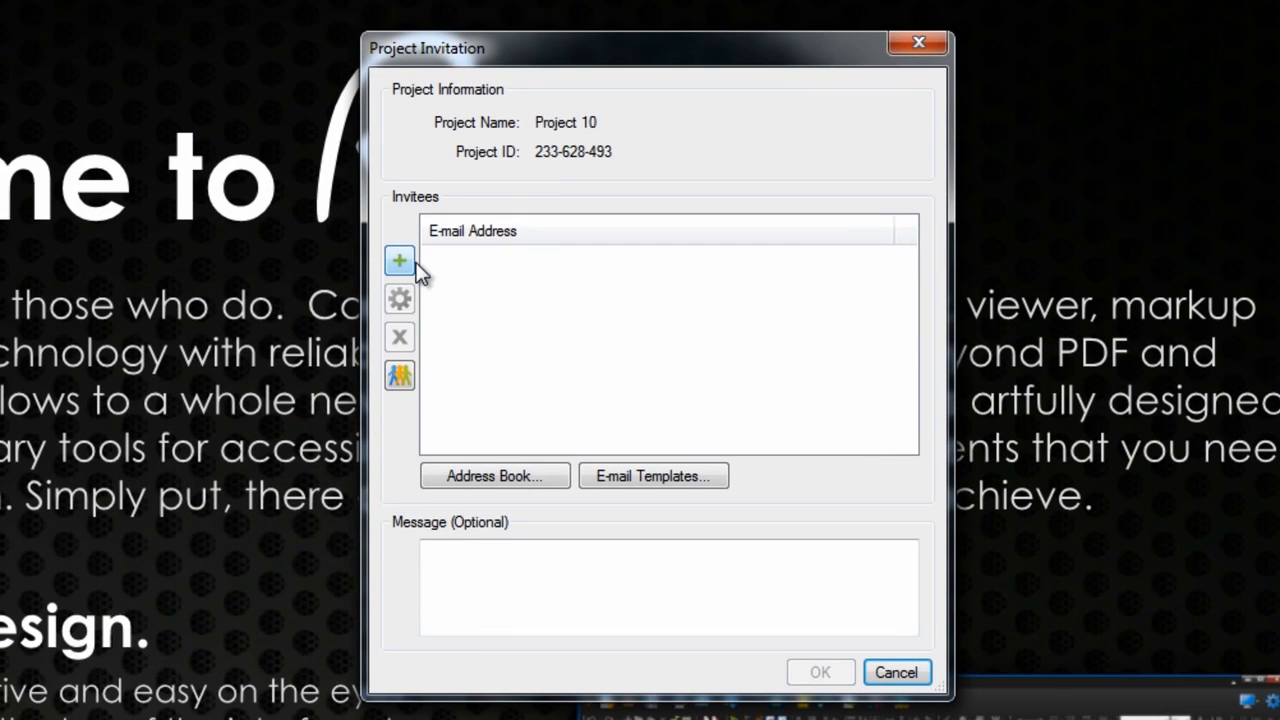
pyautogui.click(399, 261)
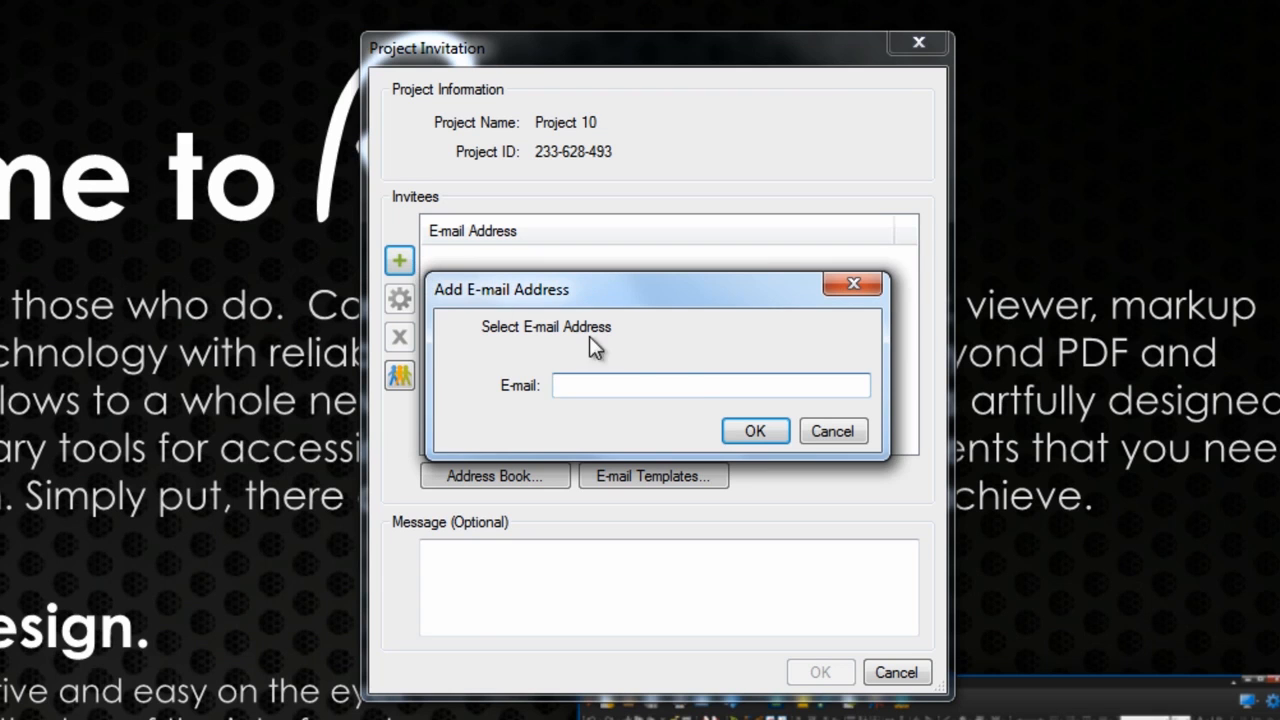
pyautogui.click(803, 432)
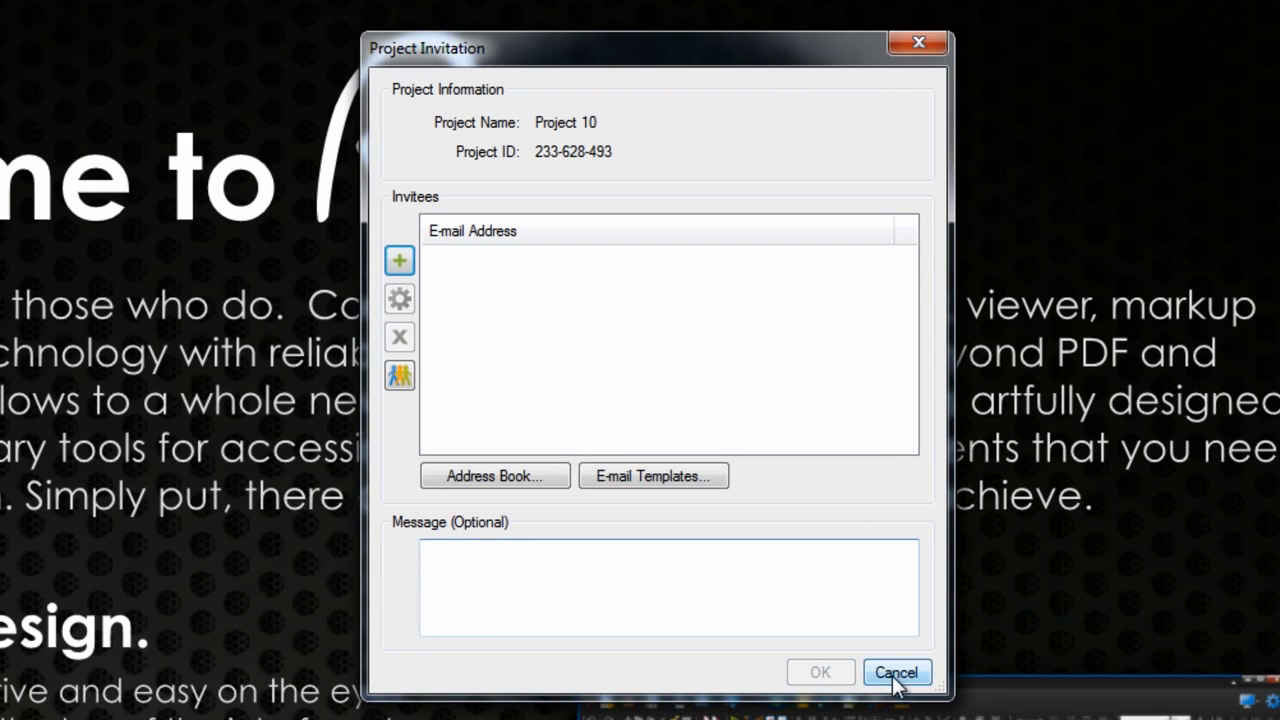
pyautogui.click(896, 673)
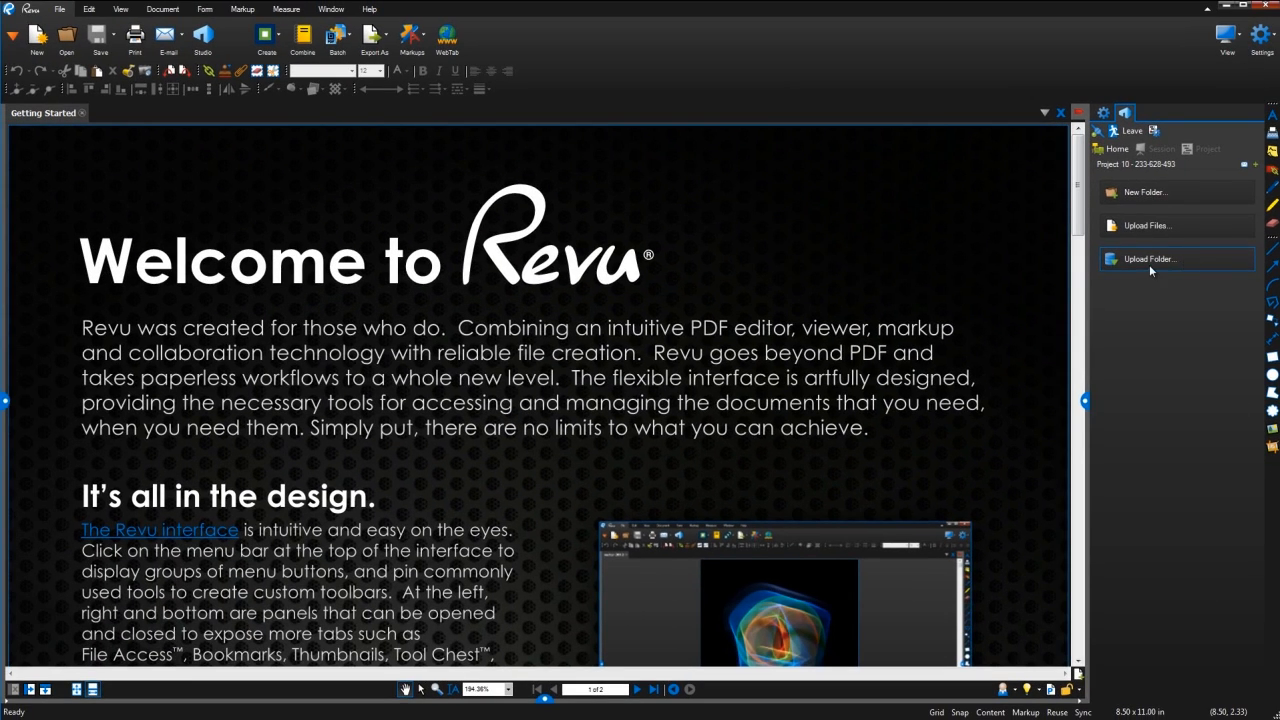
# Upload the desktop Project 10 folder, then select Building 10-Sundance Resort.pdf.
pyautogui.click(1149, 264)
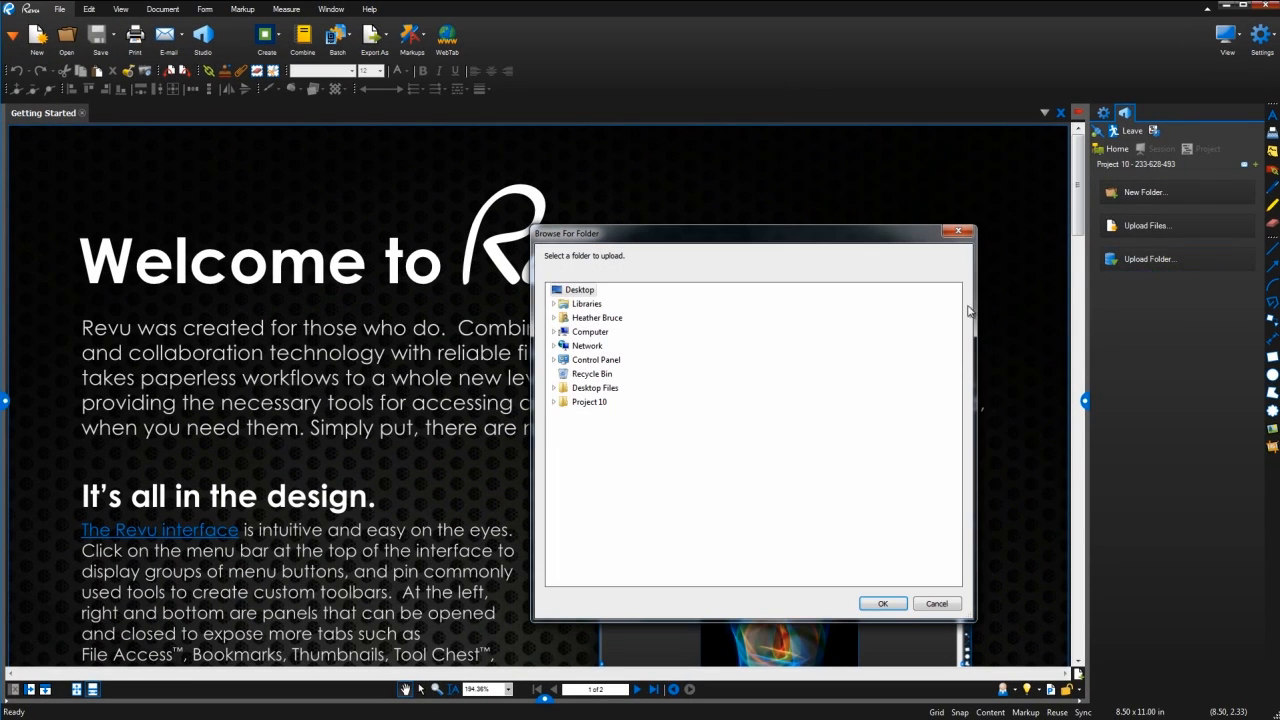
pyautogui.doubleClick(592, 403)
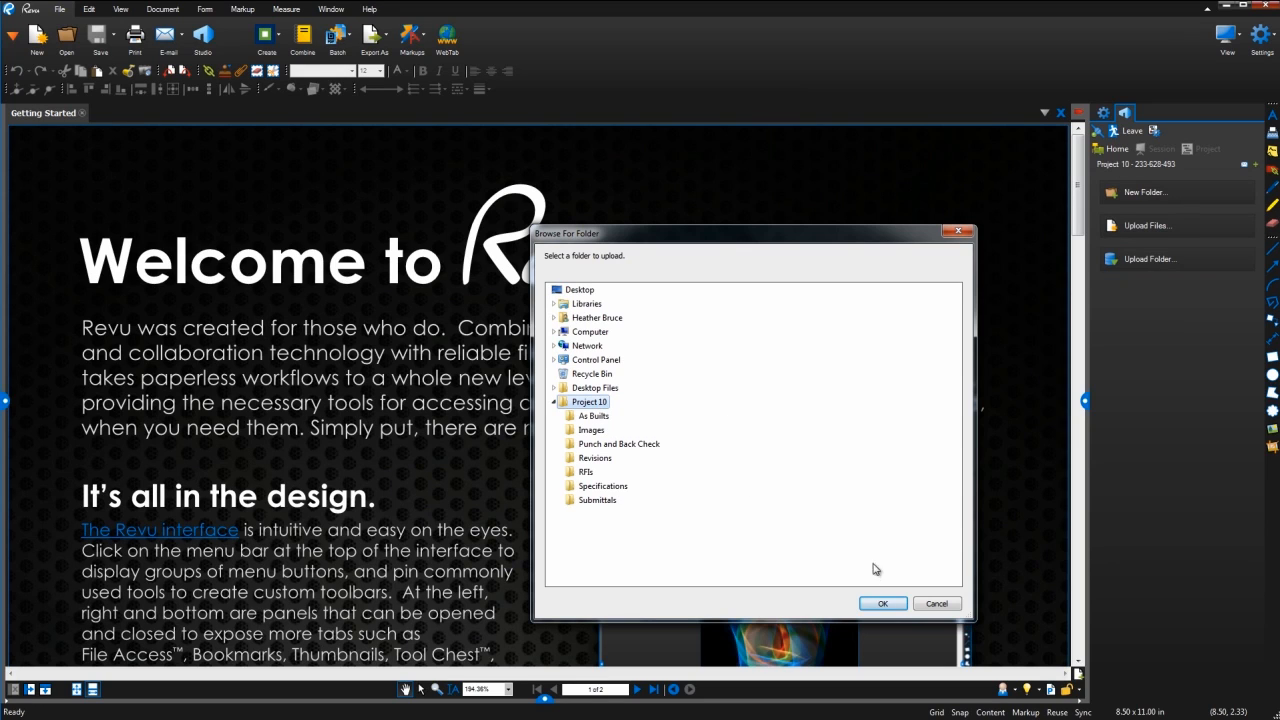
pyautogui.click(884, 605)
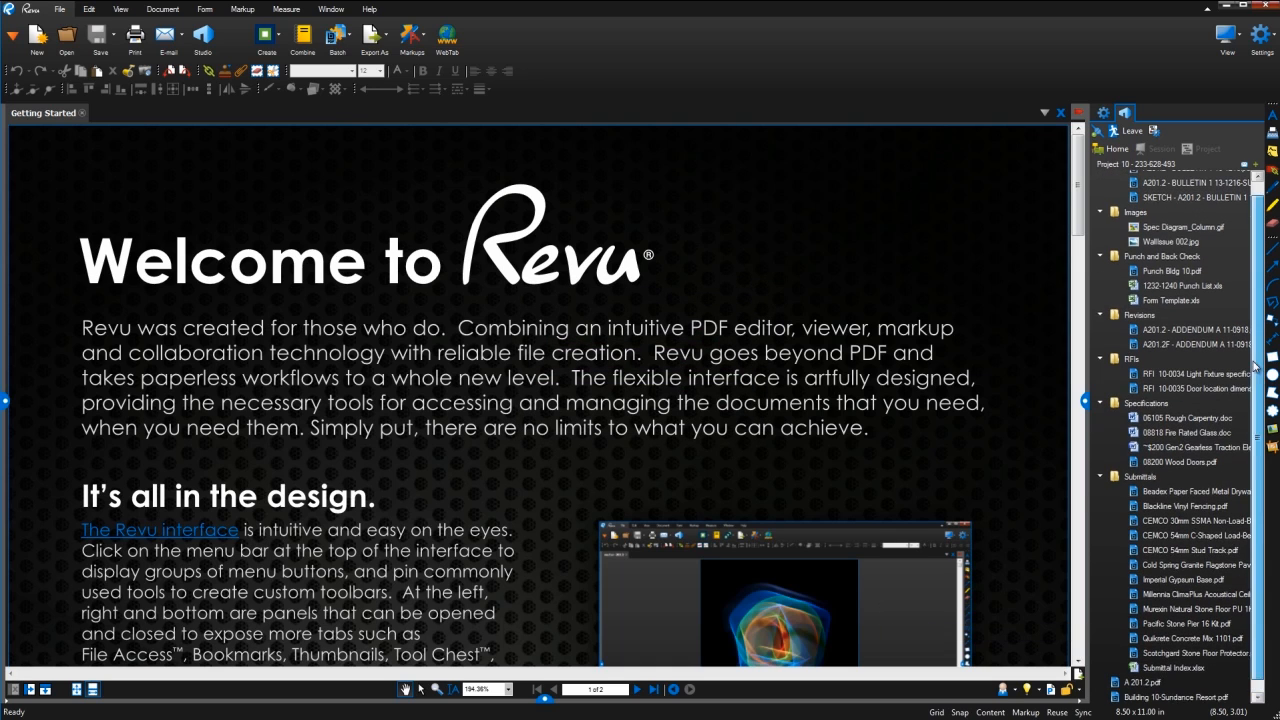
pyautogui.scroll(1, 1251, 310)
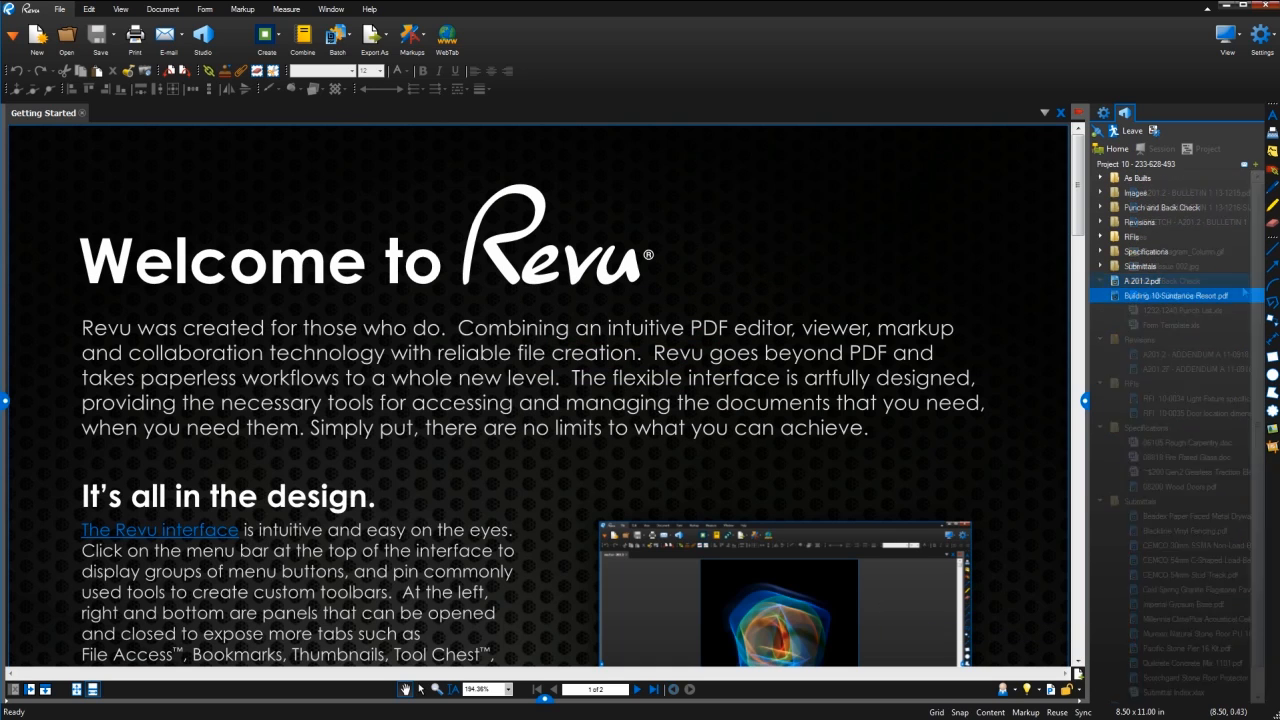
pyautogui.click(1163, 300)
# Open Building 10-Sundance Resort.pdf from Project 10 and glance at its check-out options.
pyautogui.doubleClick(1163, 304)
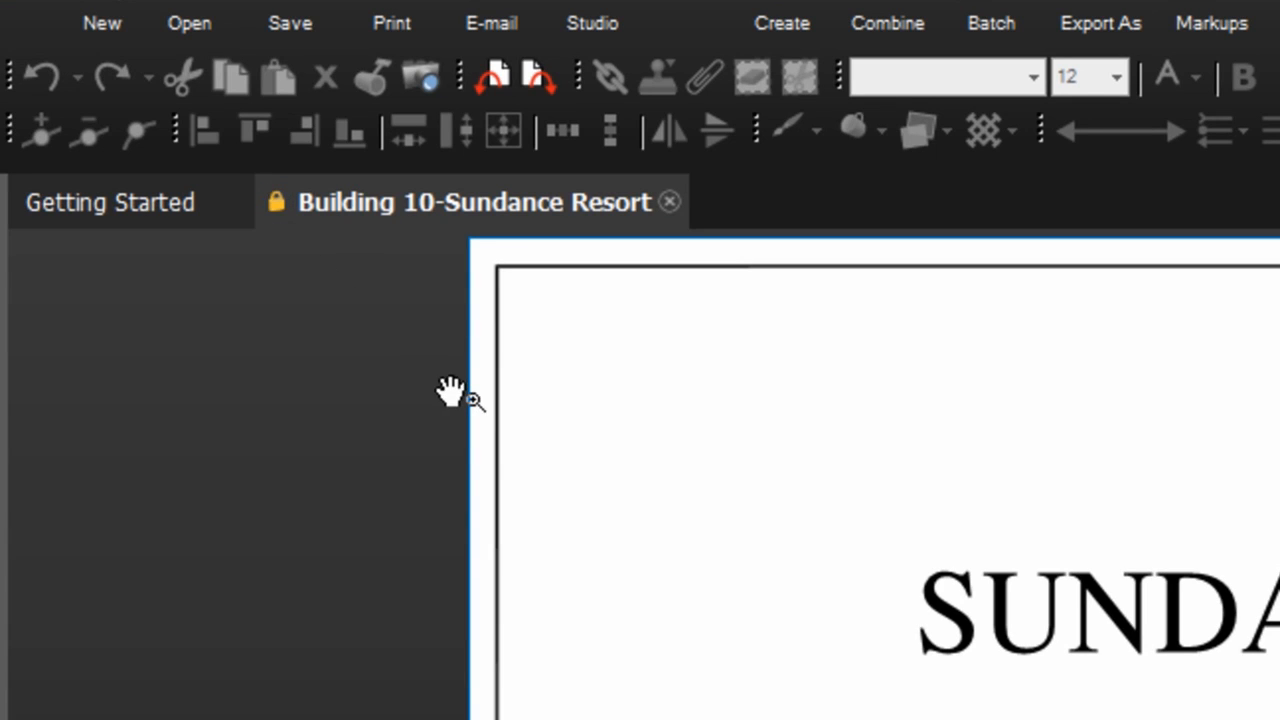
pyautogui.click(277, 222)
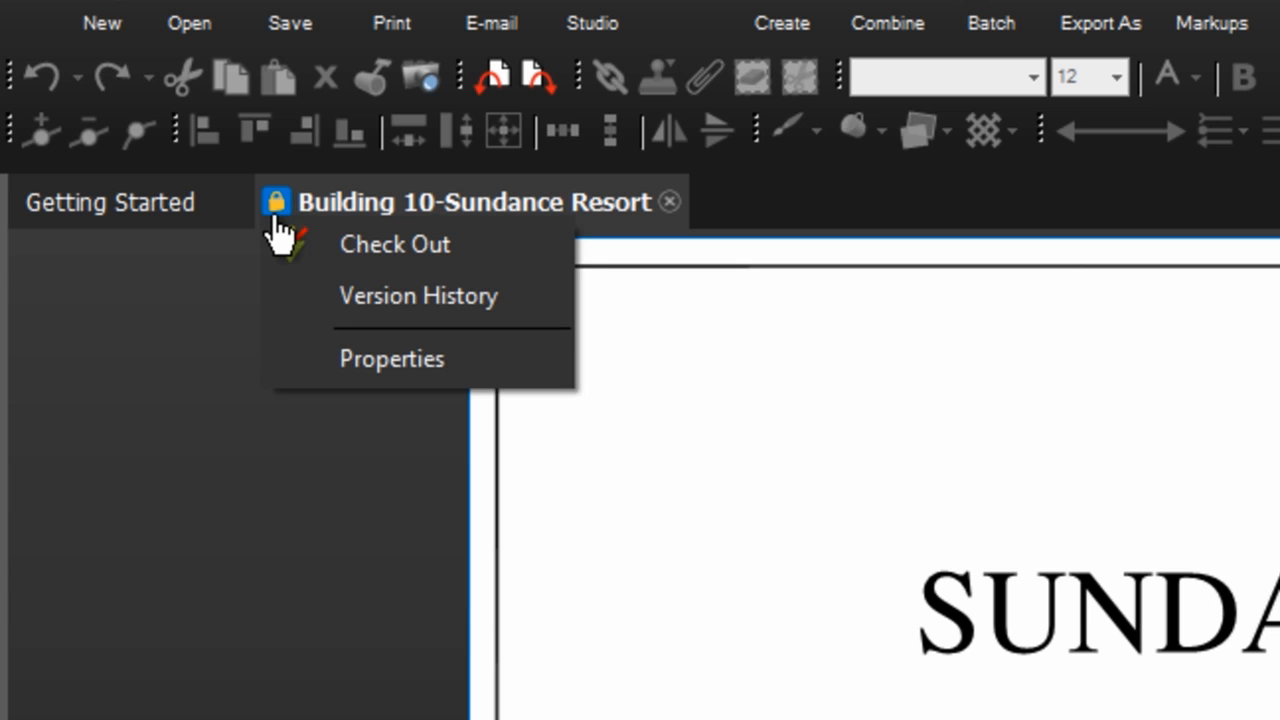
pyautogui.click(362, 256)
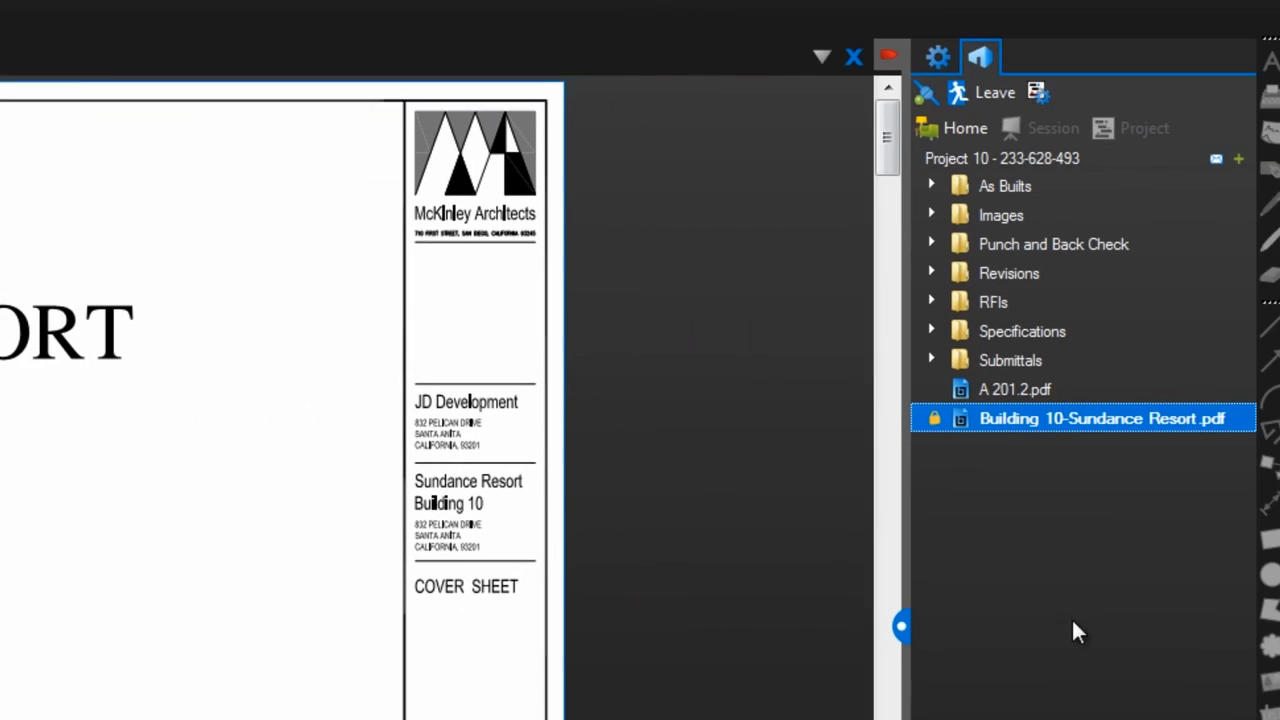
# Open A 201.2.pdf and check it out for editing.
pyautogui.doubleClick(1012, 390)
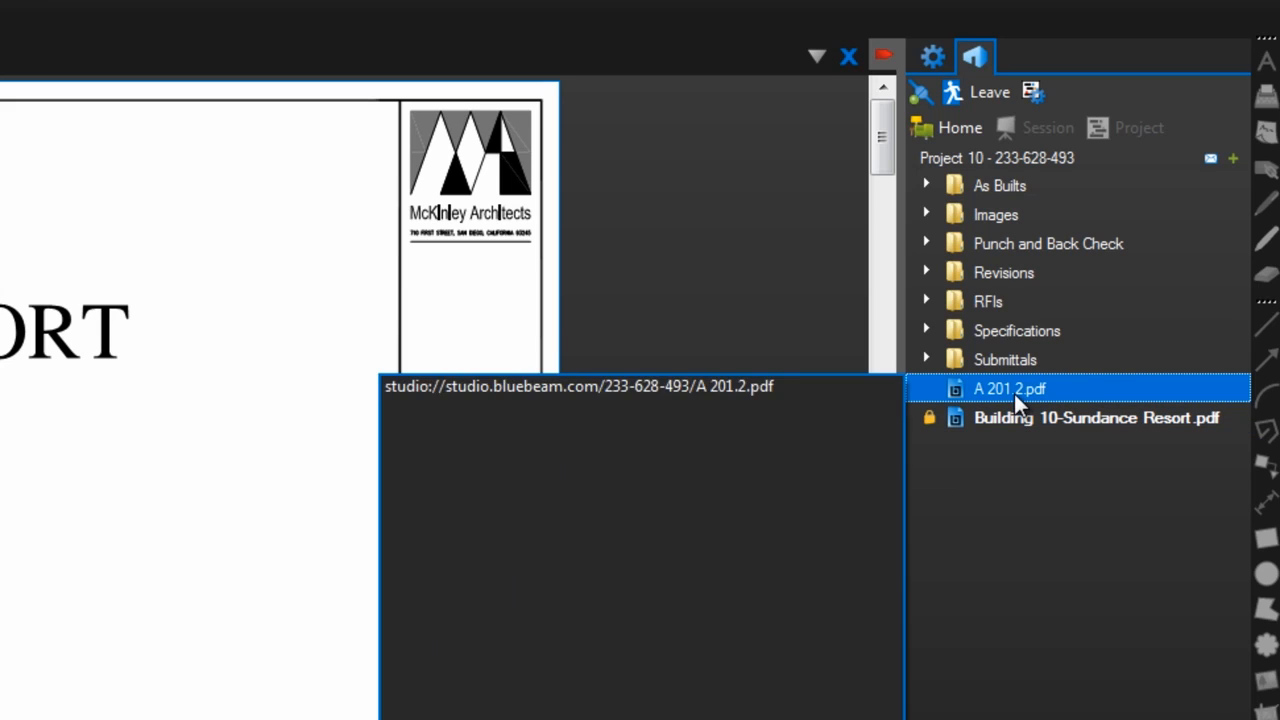
pyautogui.rightClick(1013, 391)
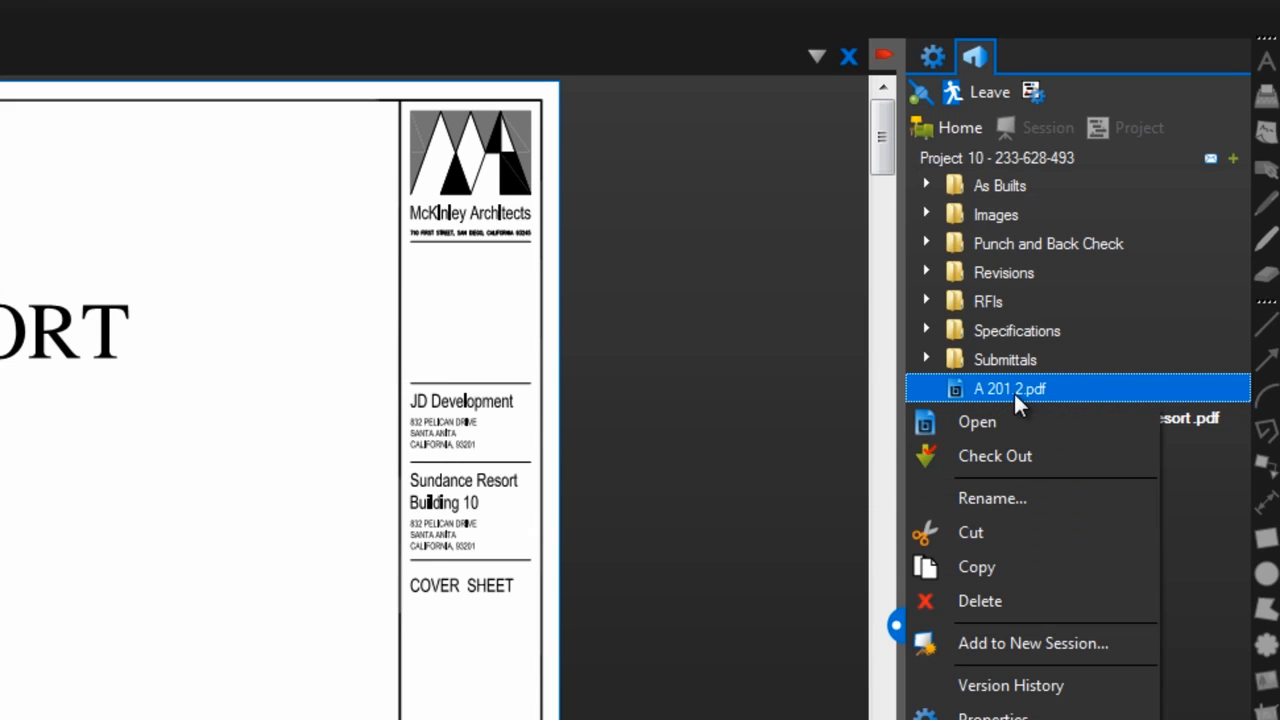
pyautogui.click(1018, 454)
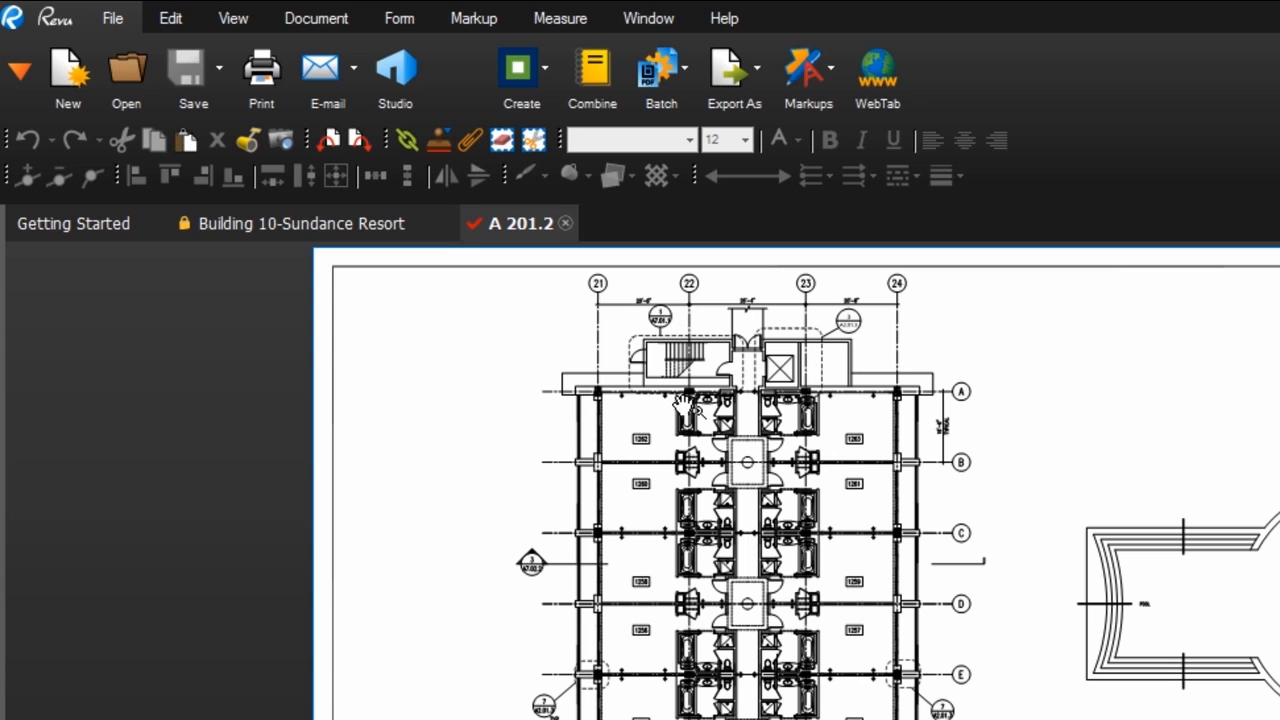
# Check A 201.2.pdf back into Project 10 with the comment 'Approved.'.
pyautogui.click(474, 222)
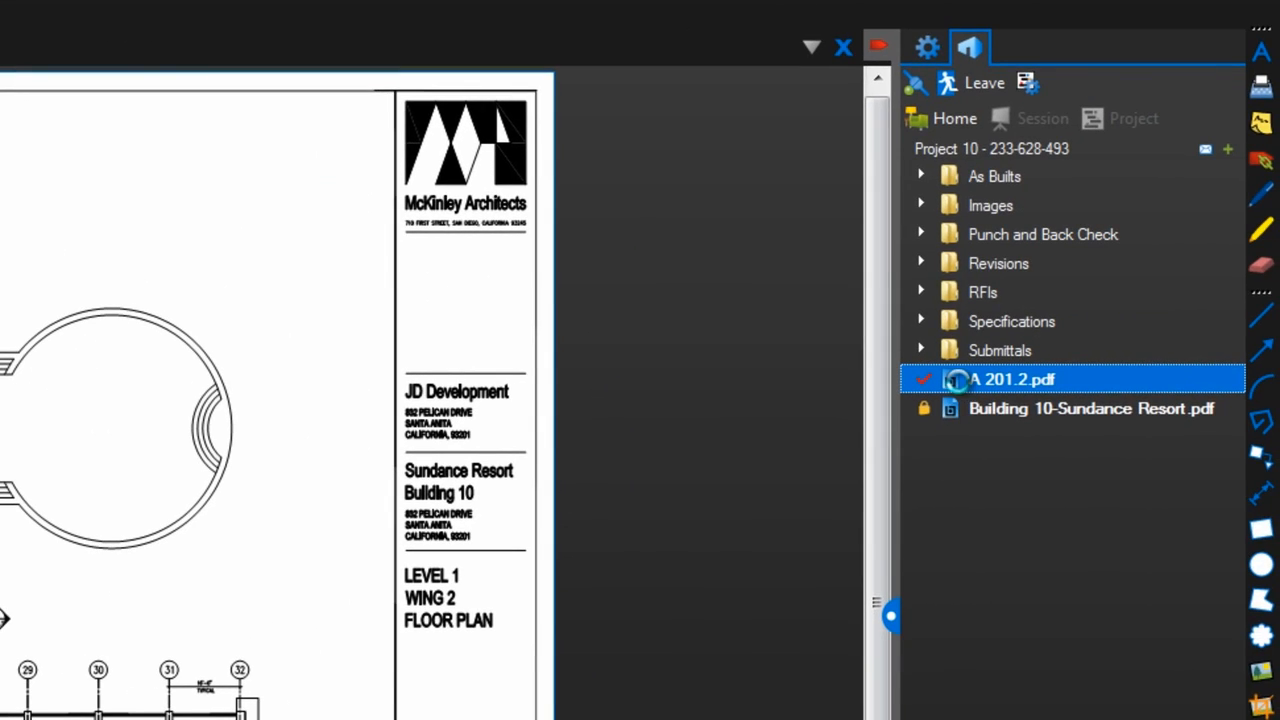
pyautogui.rightClick(958, 380)
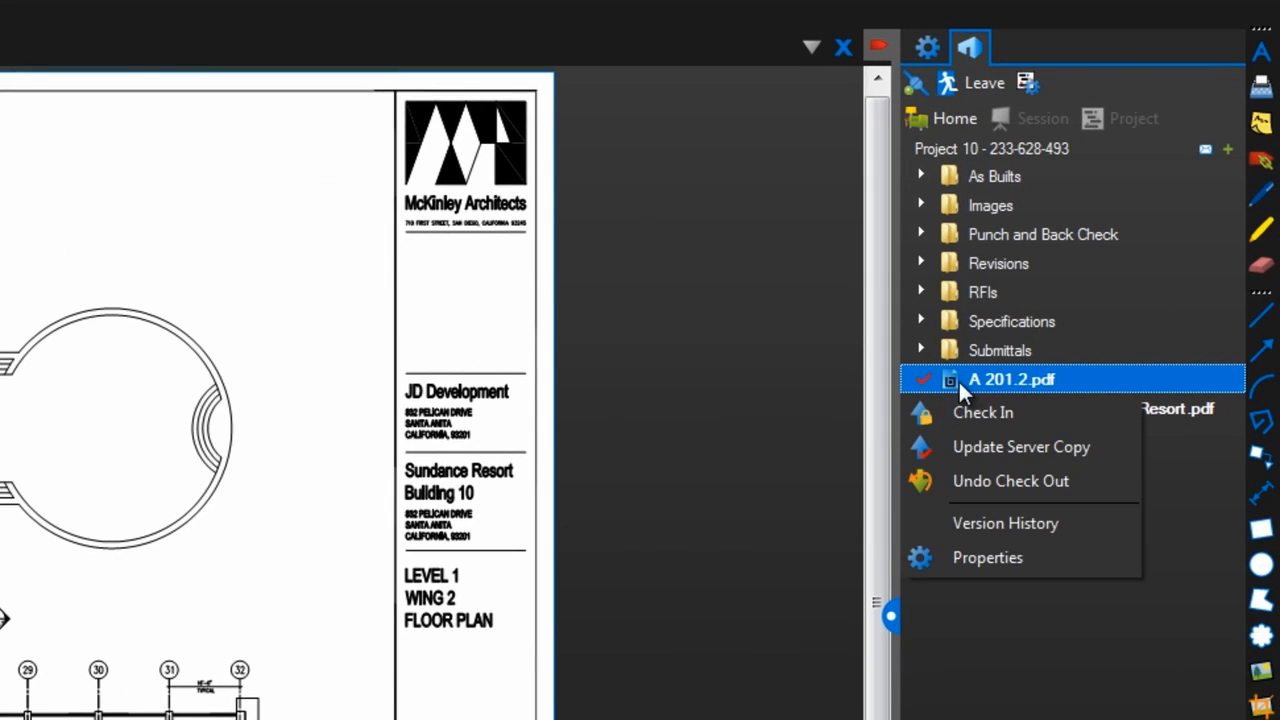
pyautogui.click(1028, 408)
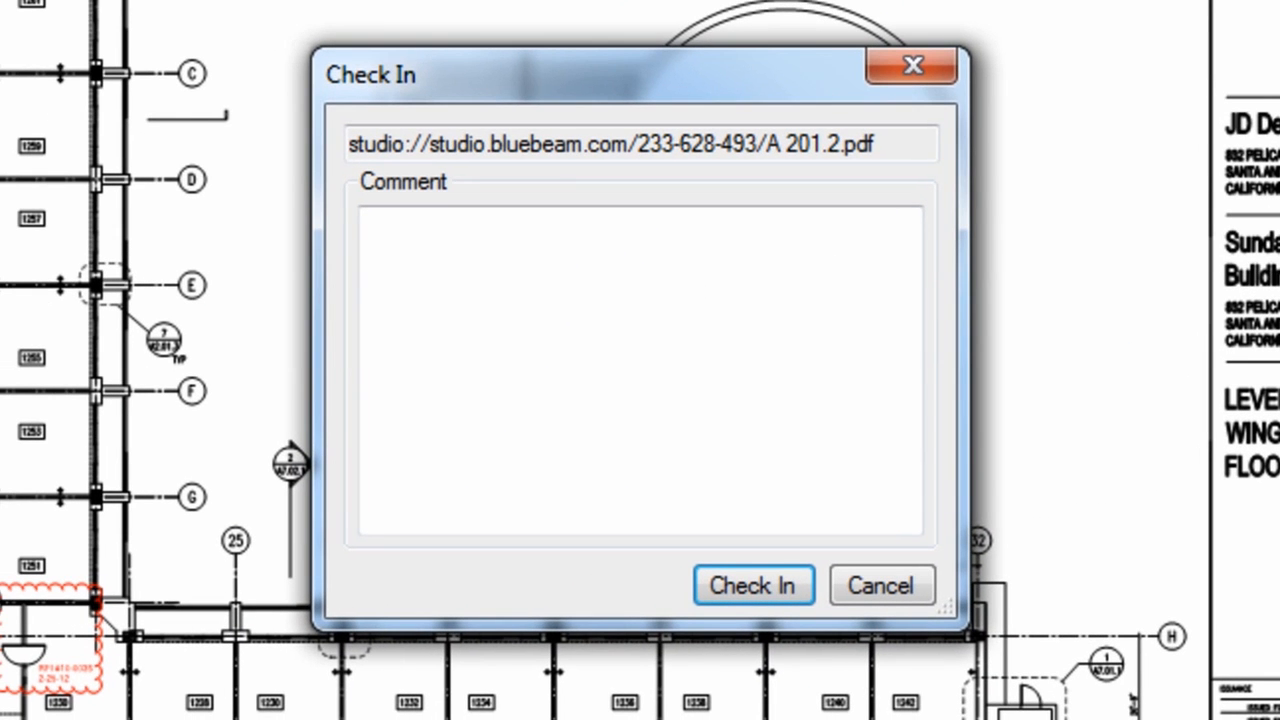
pyautogui.click(815, 293)
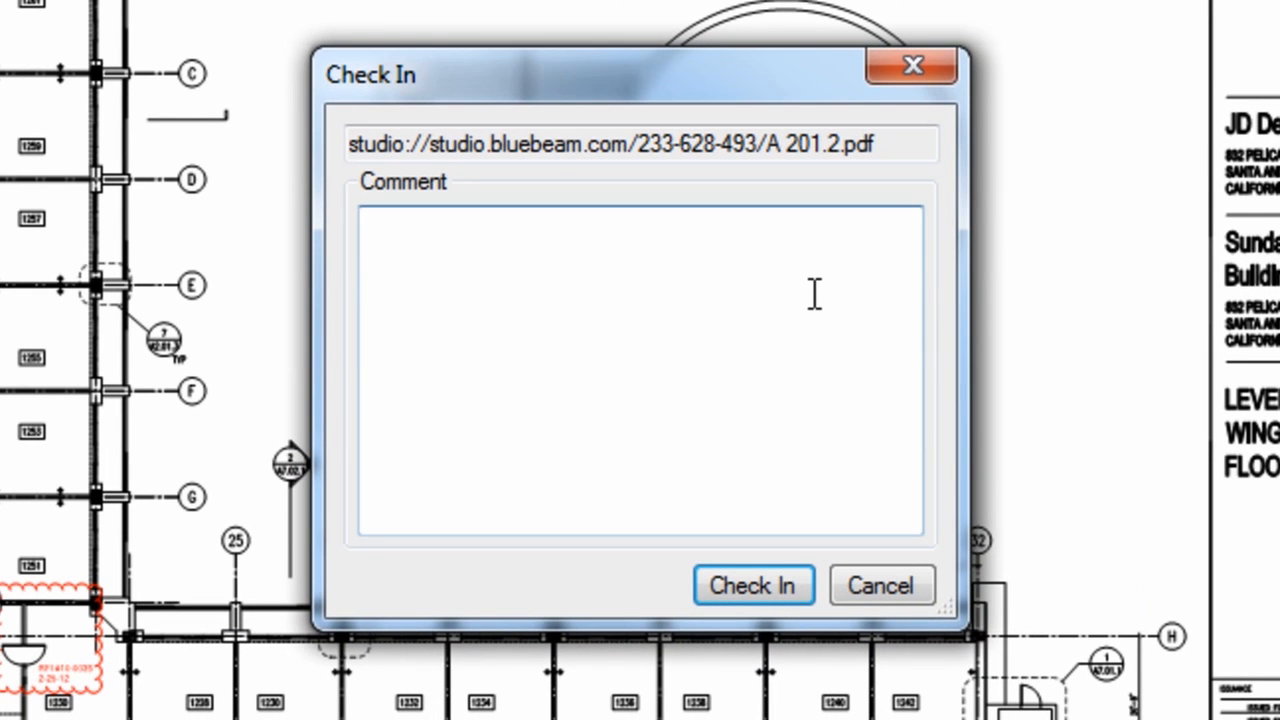
pyautogui.write('Approved.')
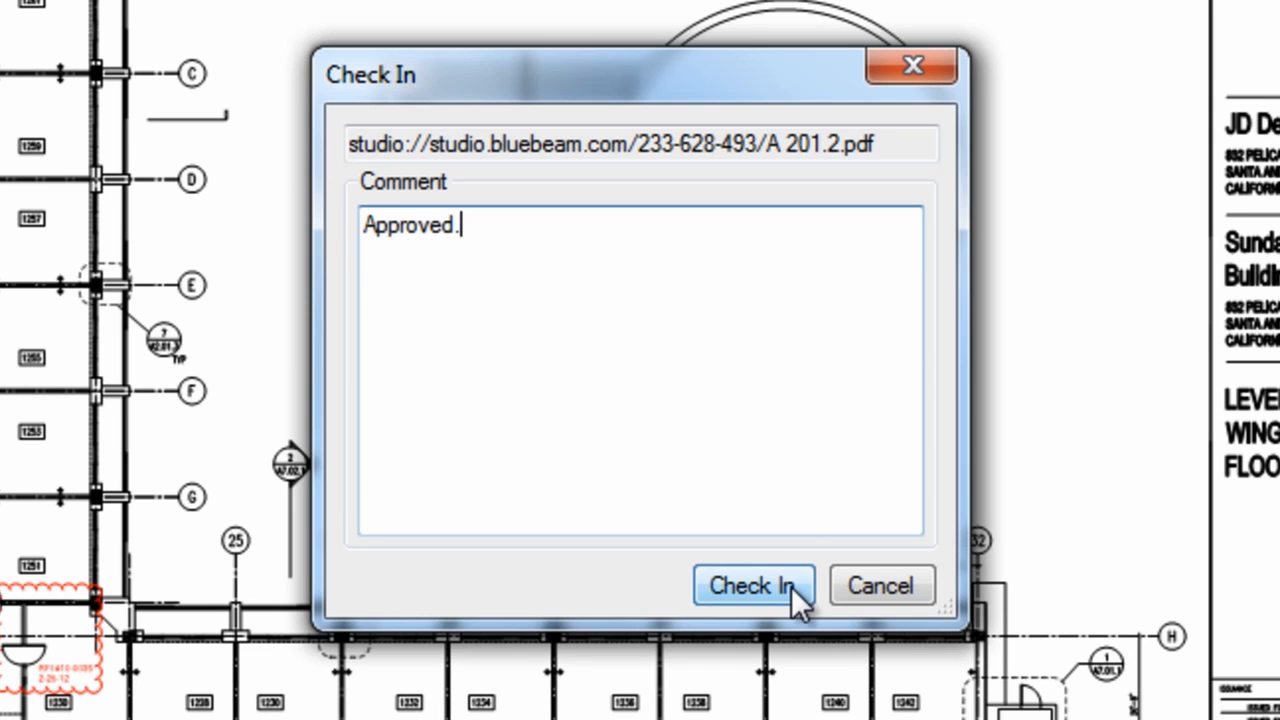
pyautogui.click(791, 586)
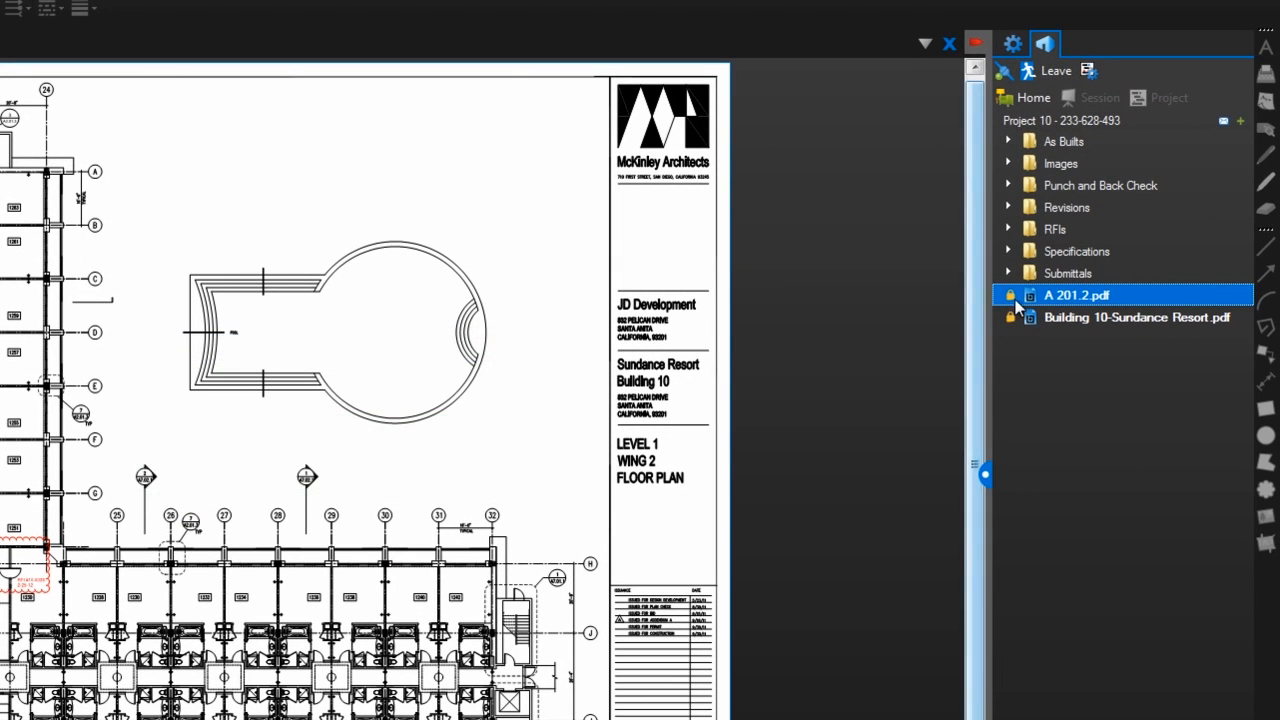
pyautogui.moveTo(1018, 303)
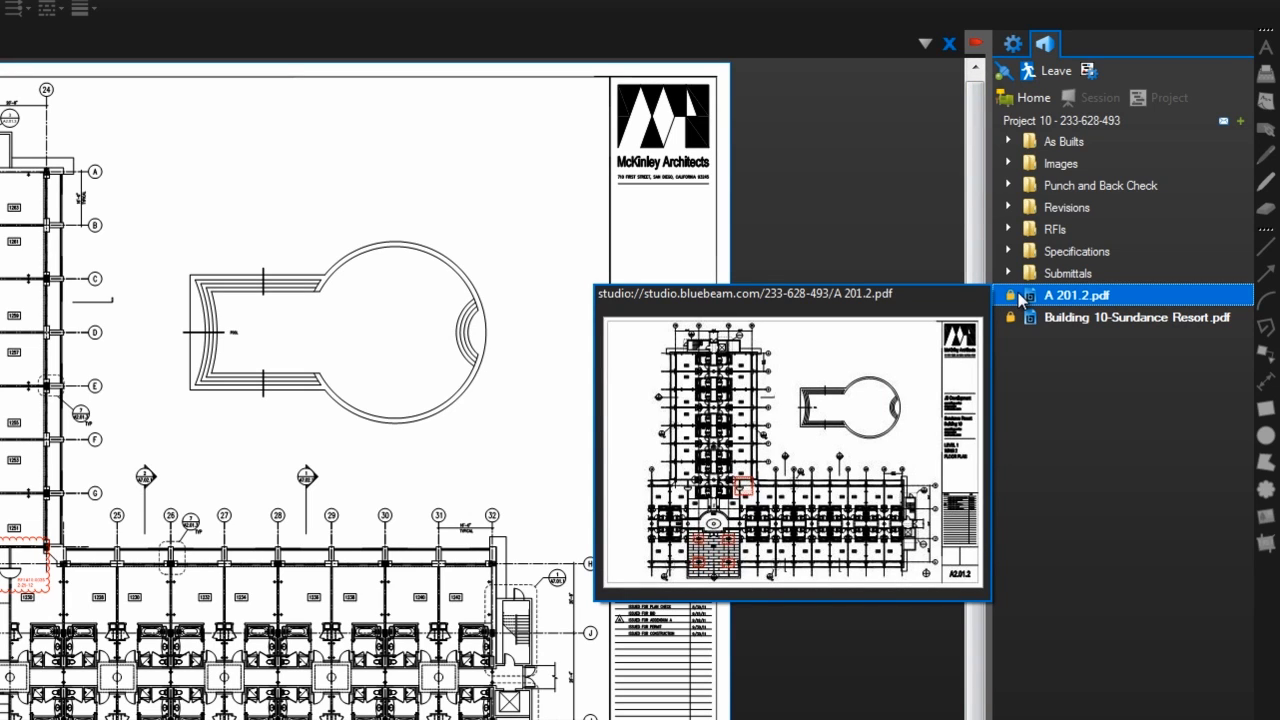
pyautogui.doubleClick(1020, 300)
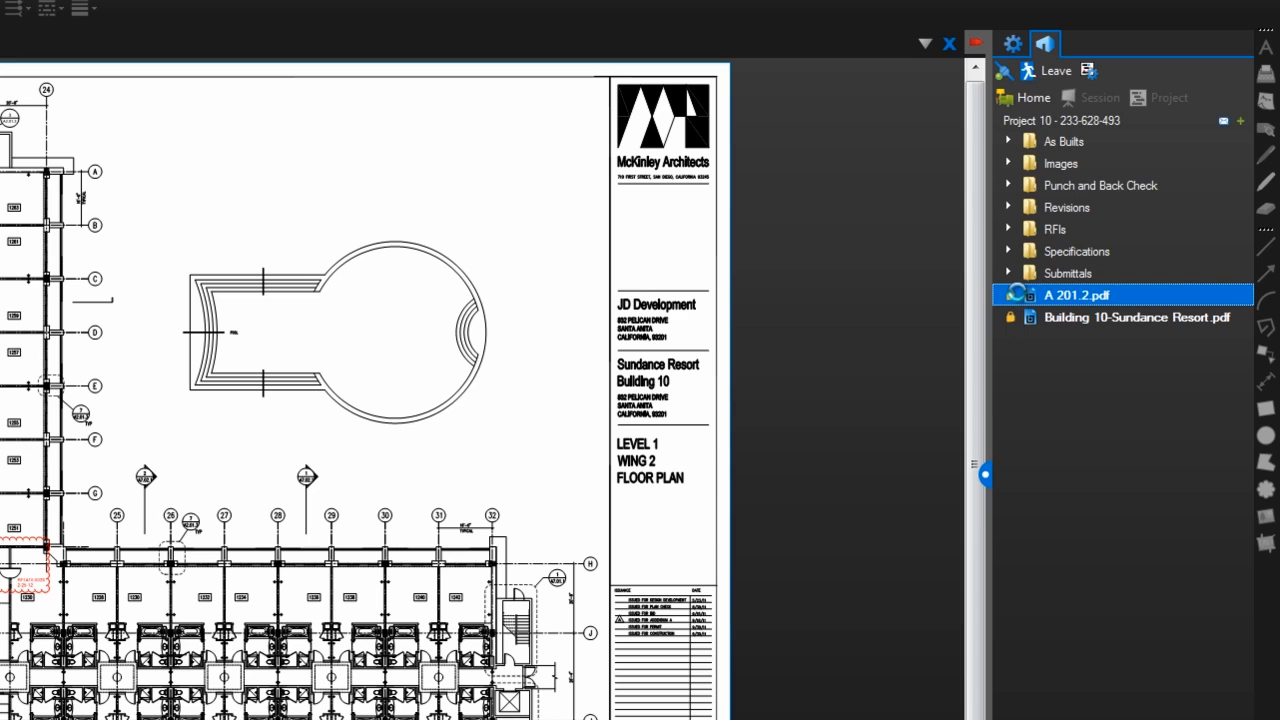
pyautogui.rightClick(1018, 297)
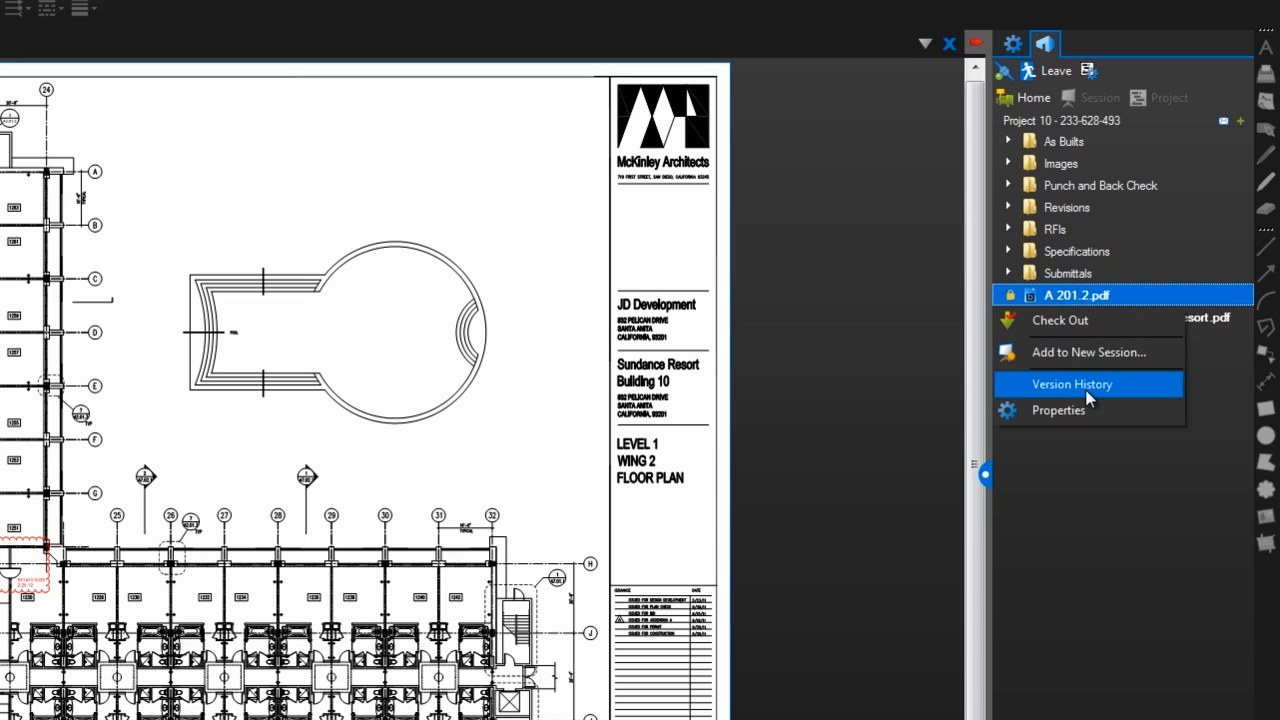
pyautogui.click(1089, 396)
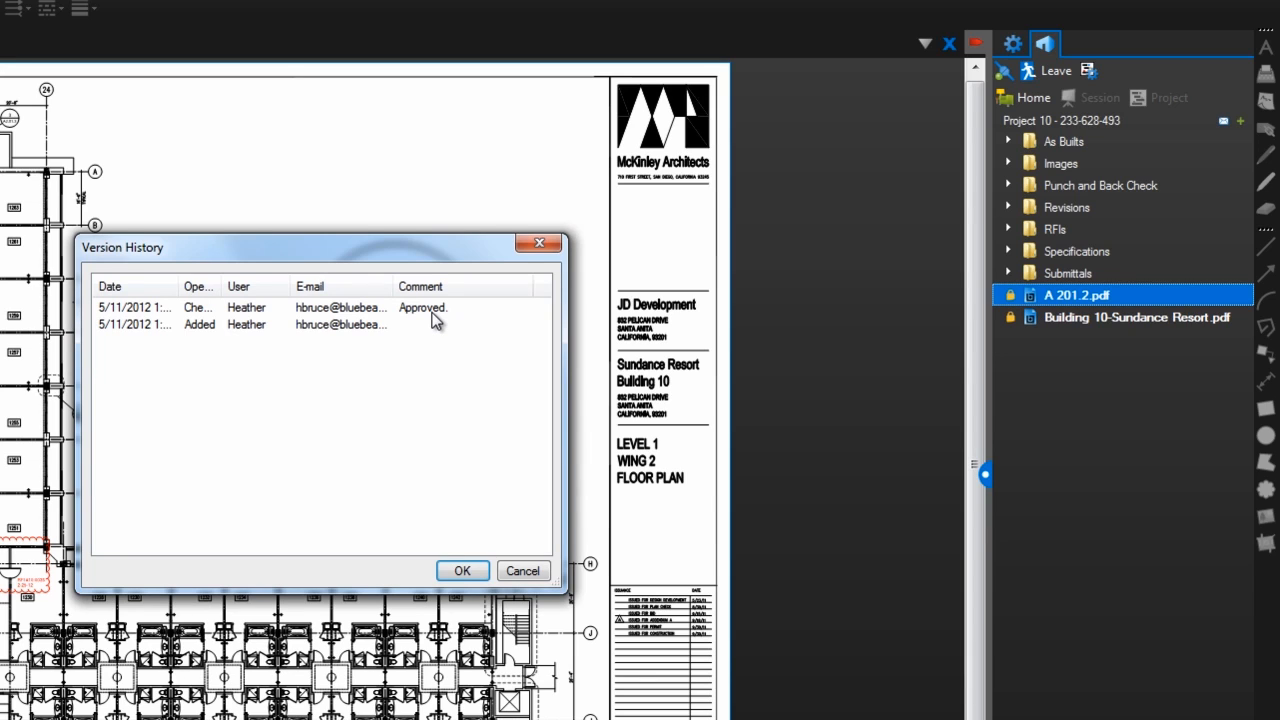
pyautogui.click(535, 571)
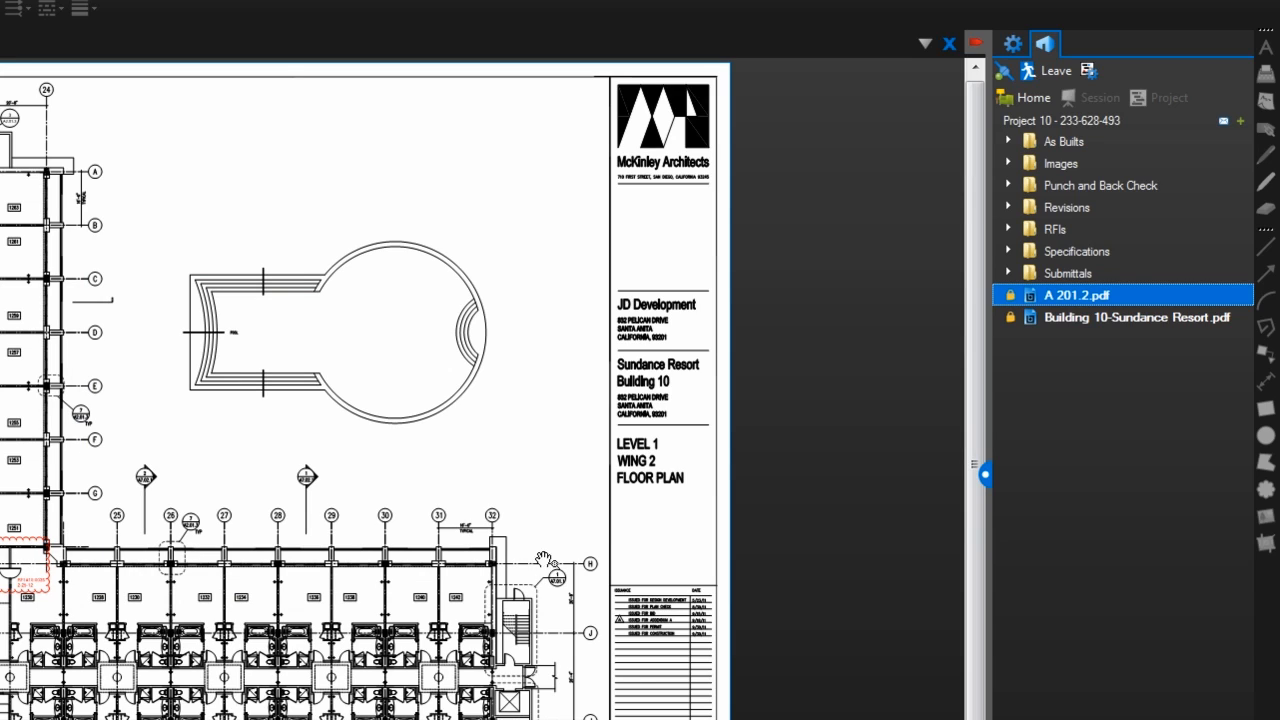
# Expand Submittals and add Blackline Vinyl Fencing.pdf to a new session 'Building 10 Landscape'.
pyautogui.click(1019, 279)
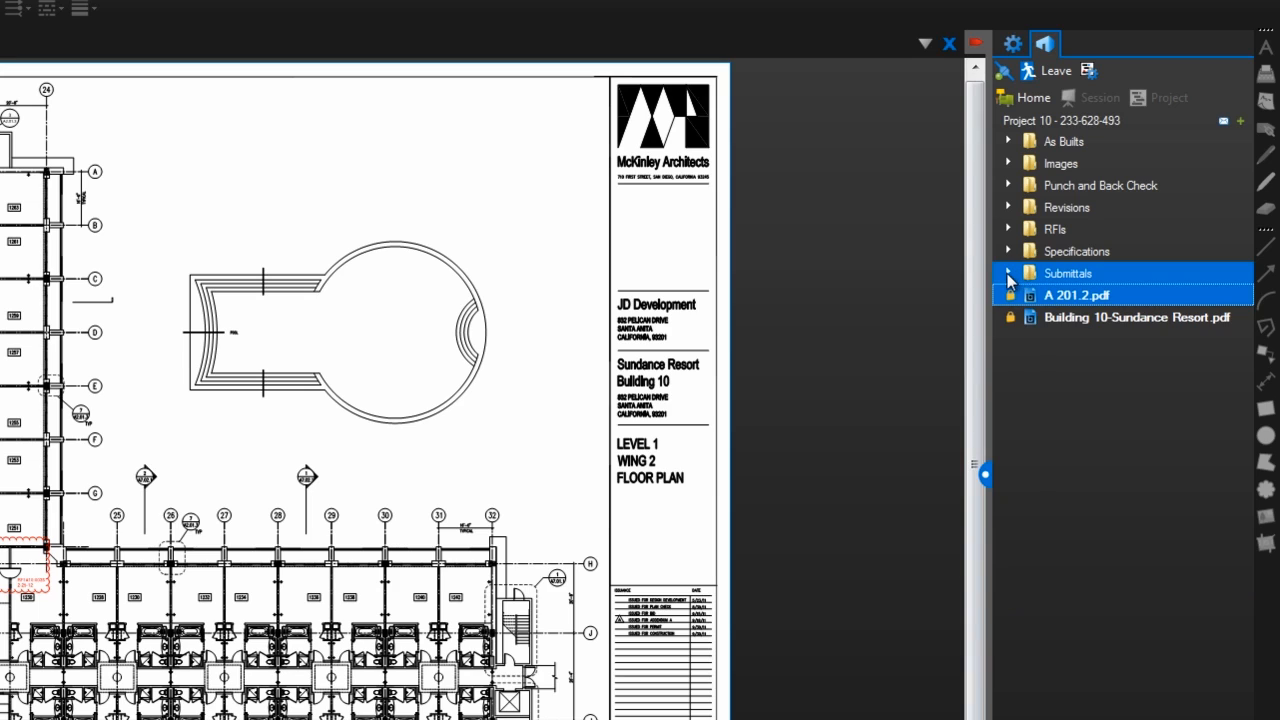
pyautogui.click(1008, 275)
pyautogui.click(1050, 295)
pyautogui.doubleClick(1083, 318)
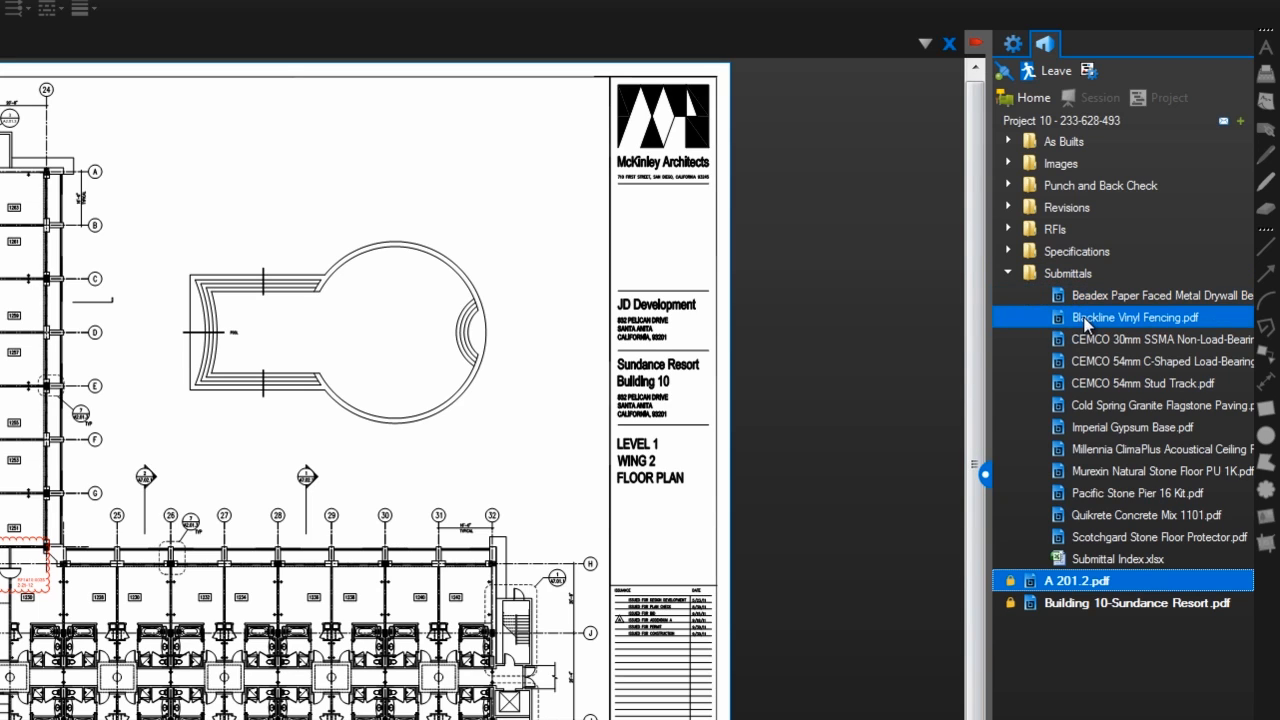
pyautogui.rightClick(1085, 320)
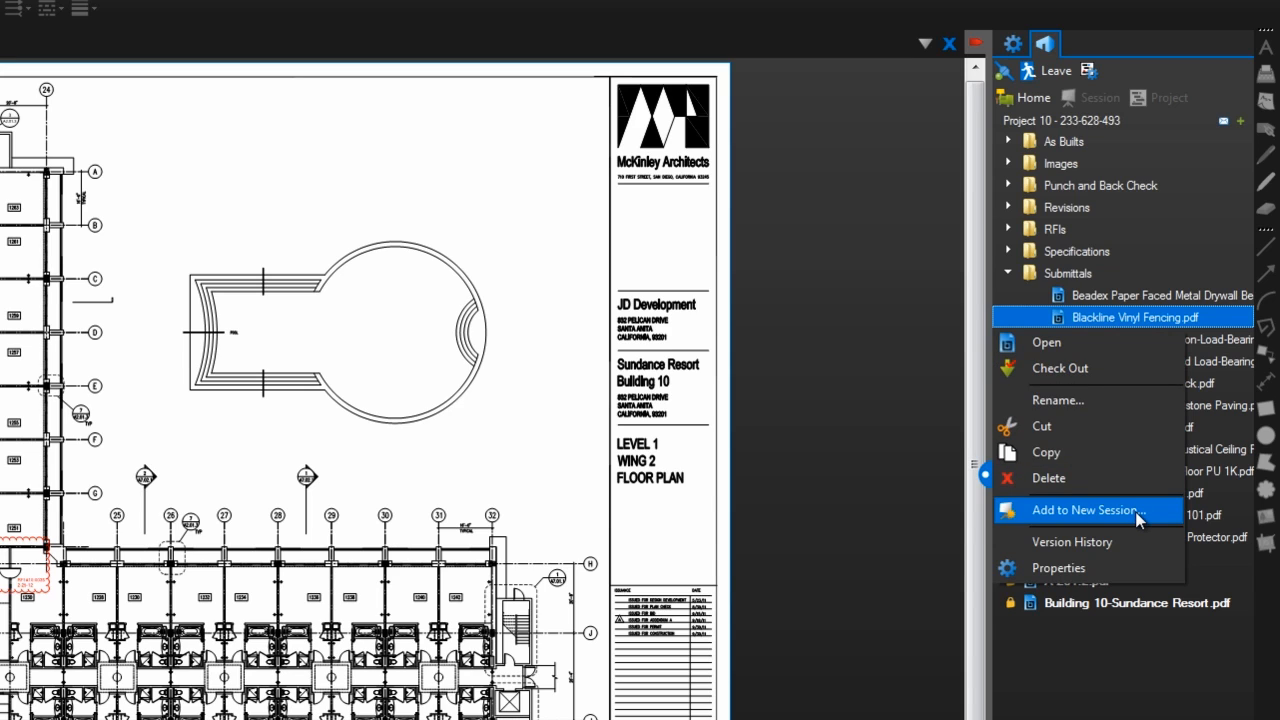
pyautogui.click(1085, 510)
pyautogui.write('Building 10 Landscape')
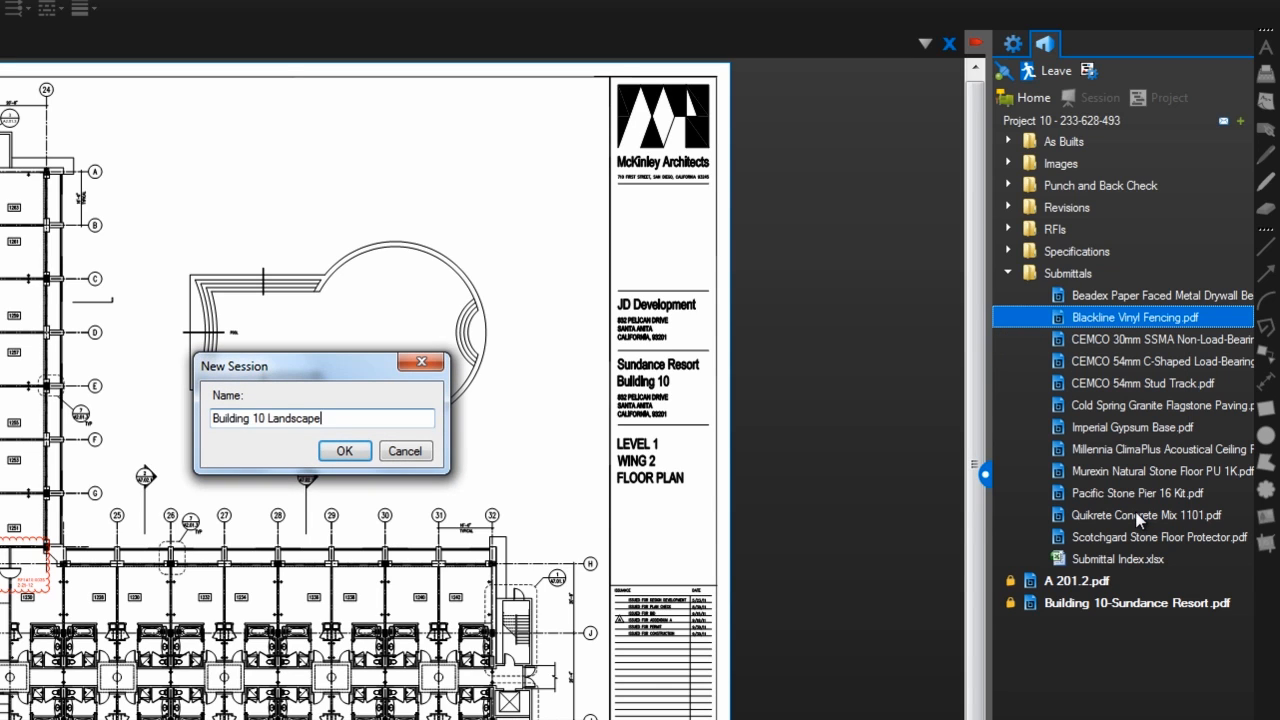
pyautogui.press('Return')
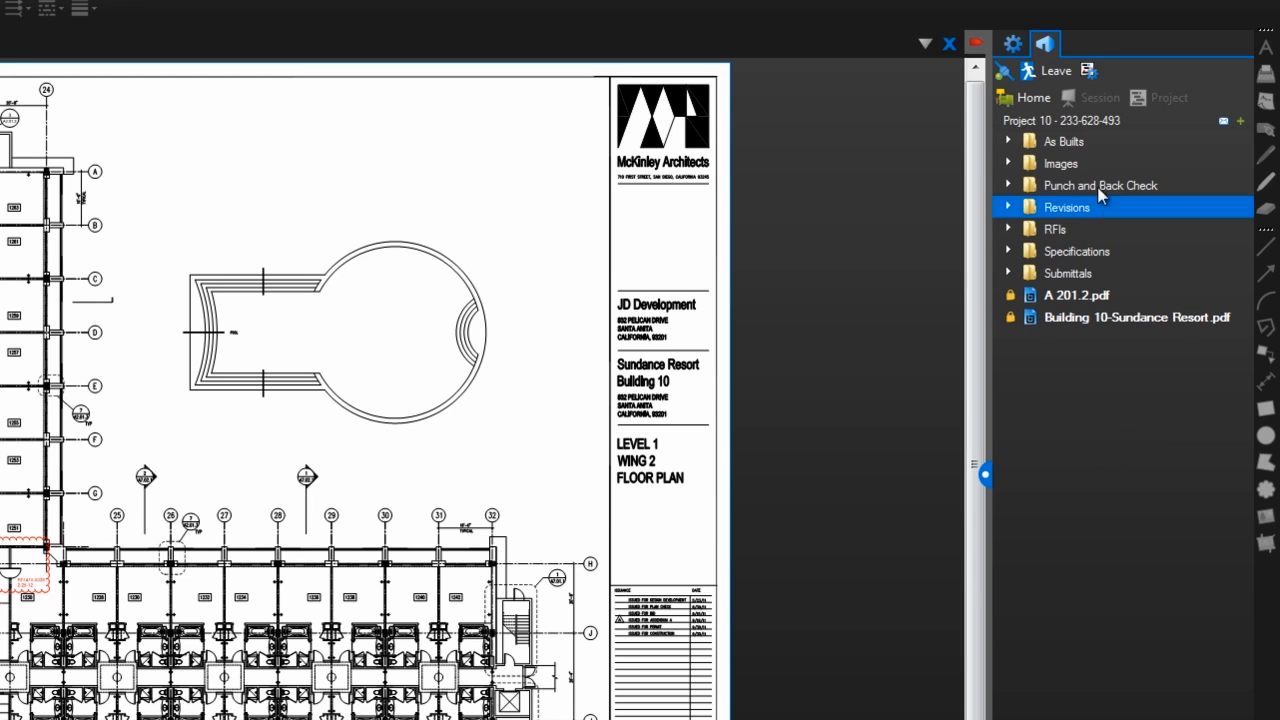
# Open Project 10 settings and toggle project e-mail notifications off and back on.
pyautogui.click(1095, 78)
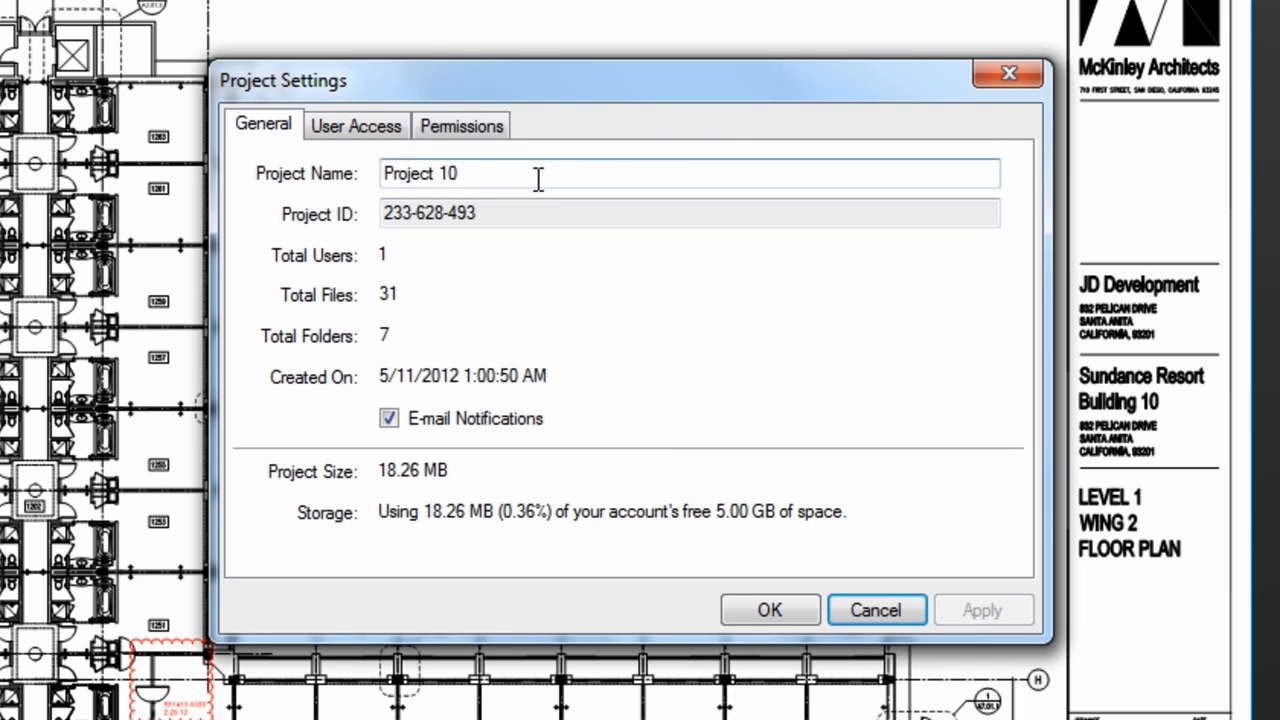
pyautogui.click(455, 425)
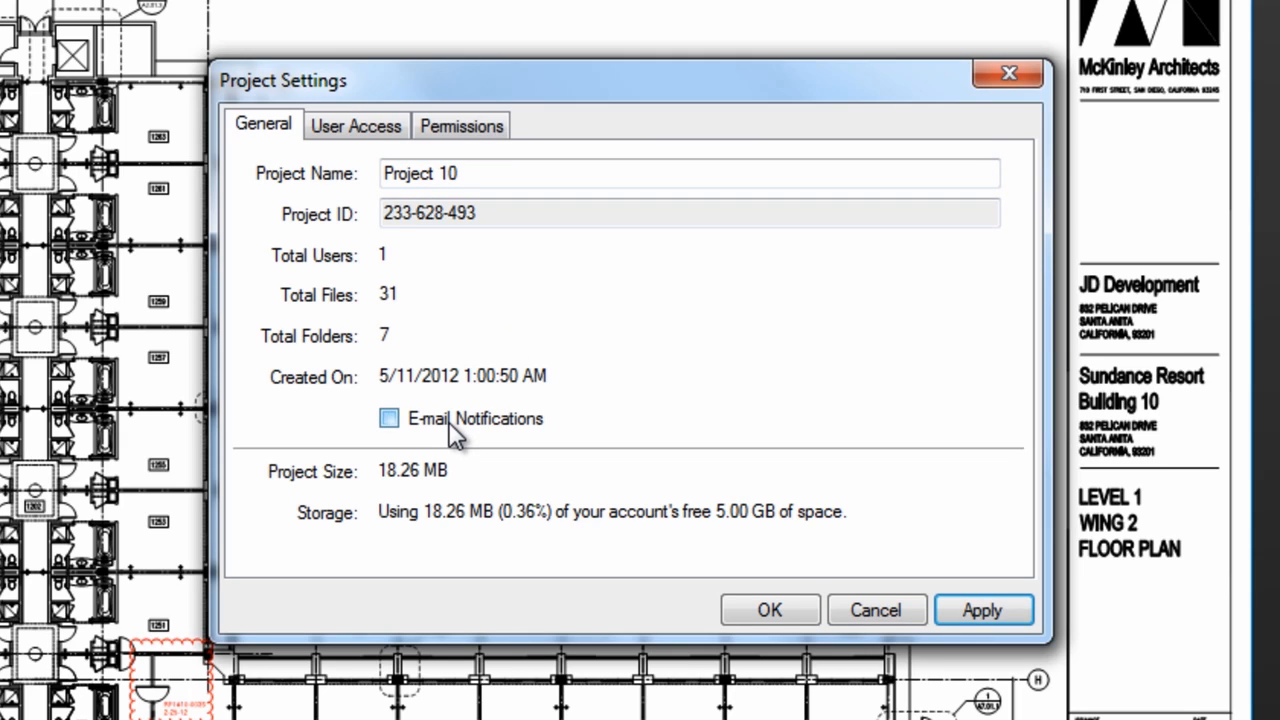
pyautogui.click(455, 425)
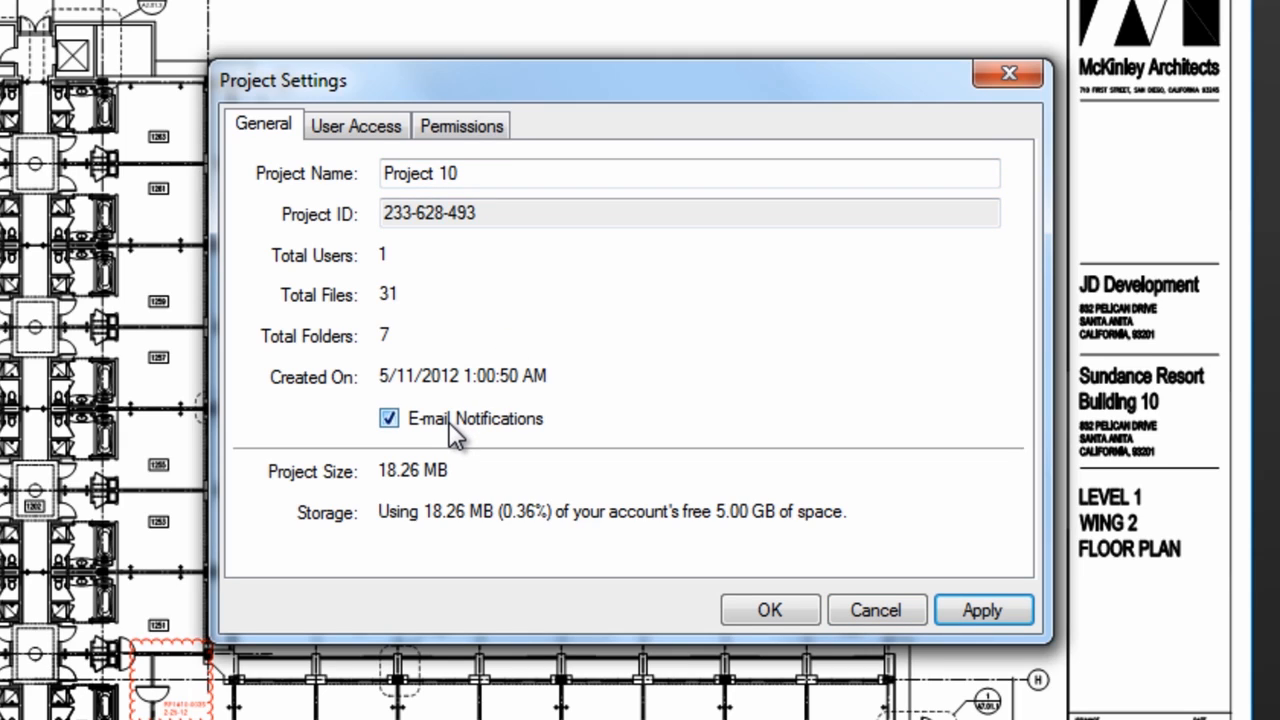
# Check the User Access tab, cancel adding a user, then view the Permissions tab.
pyautogui.click(365, 140)
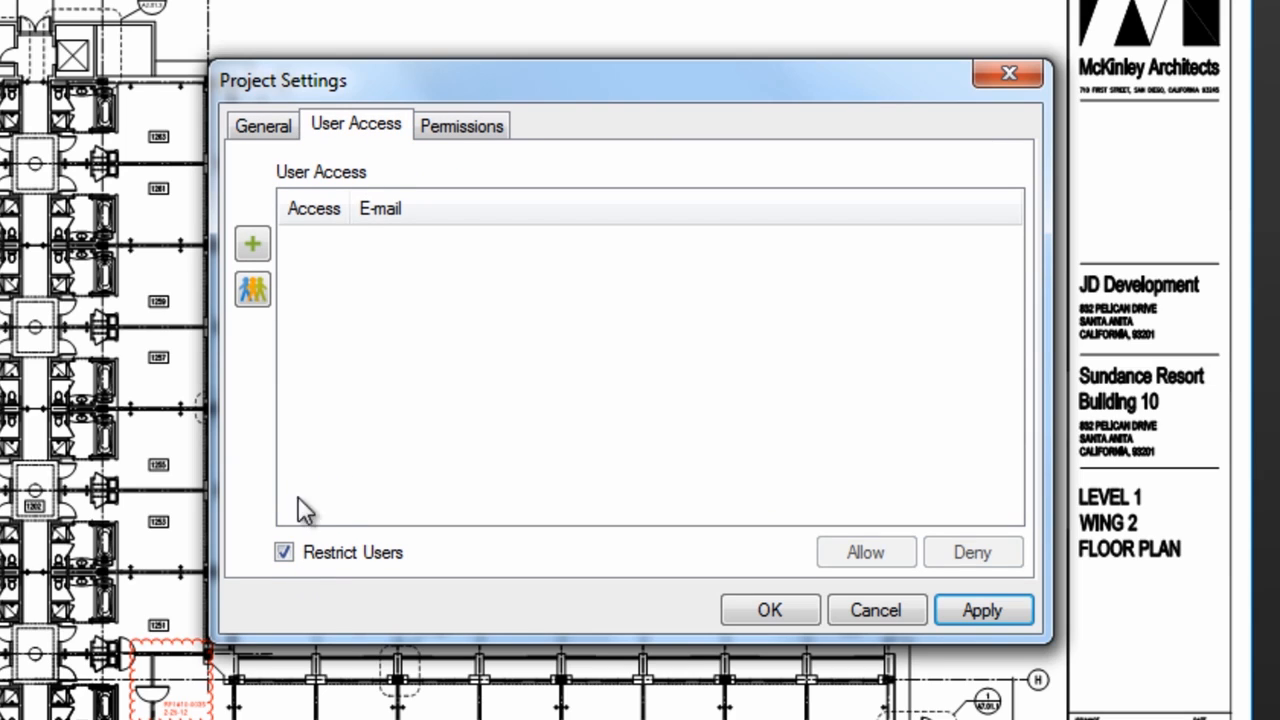
pyautogui.click(253, 246)
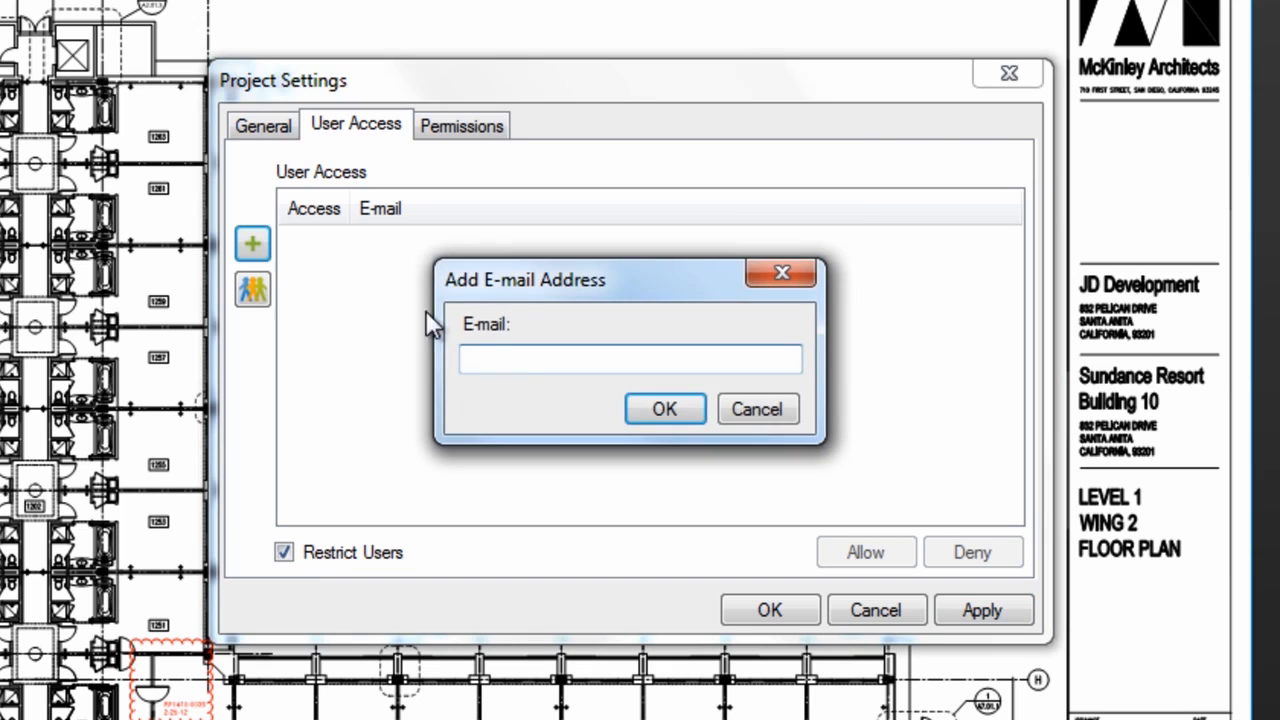
pyautogui.click(757, 410)
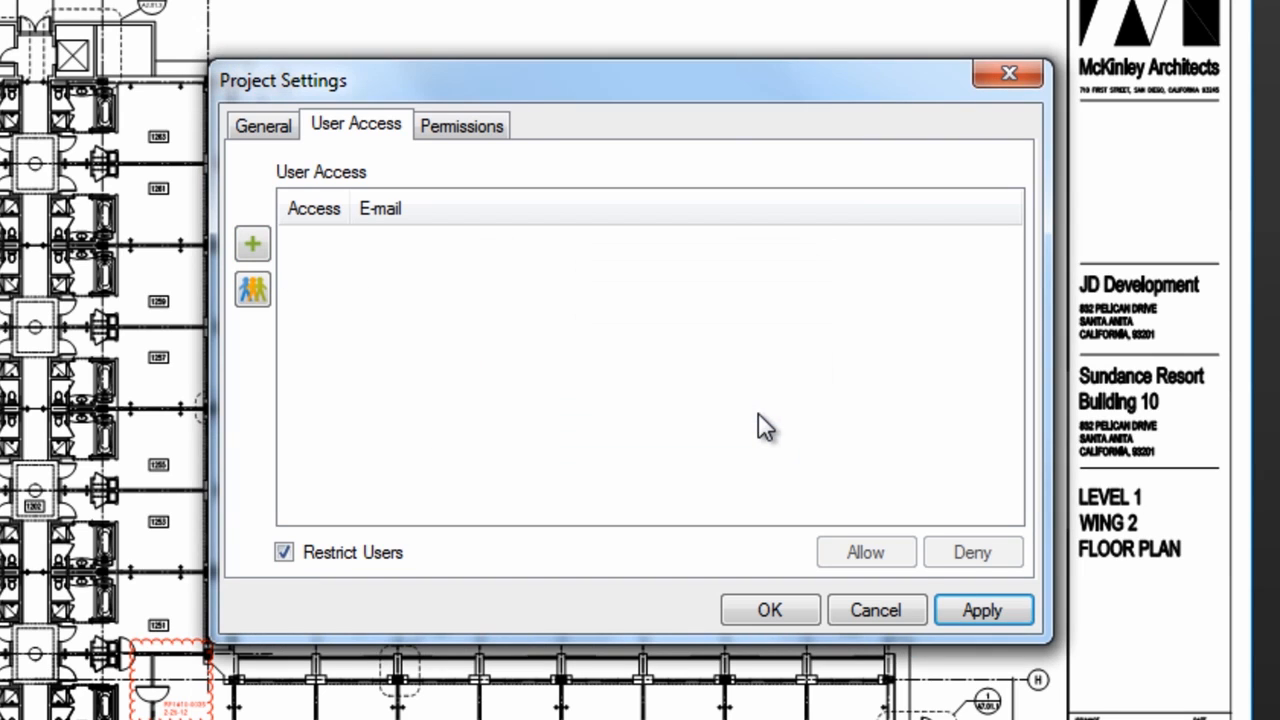
pyautogui.click(462, 125)
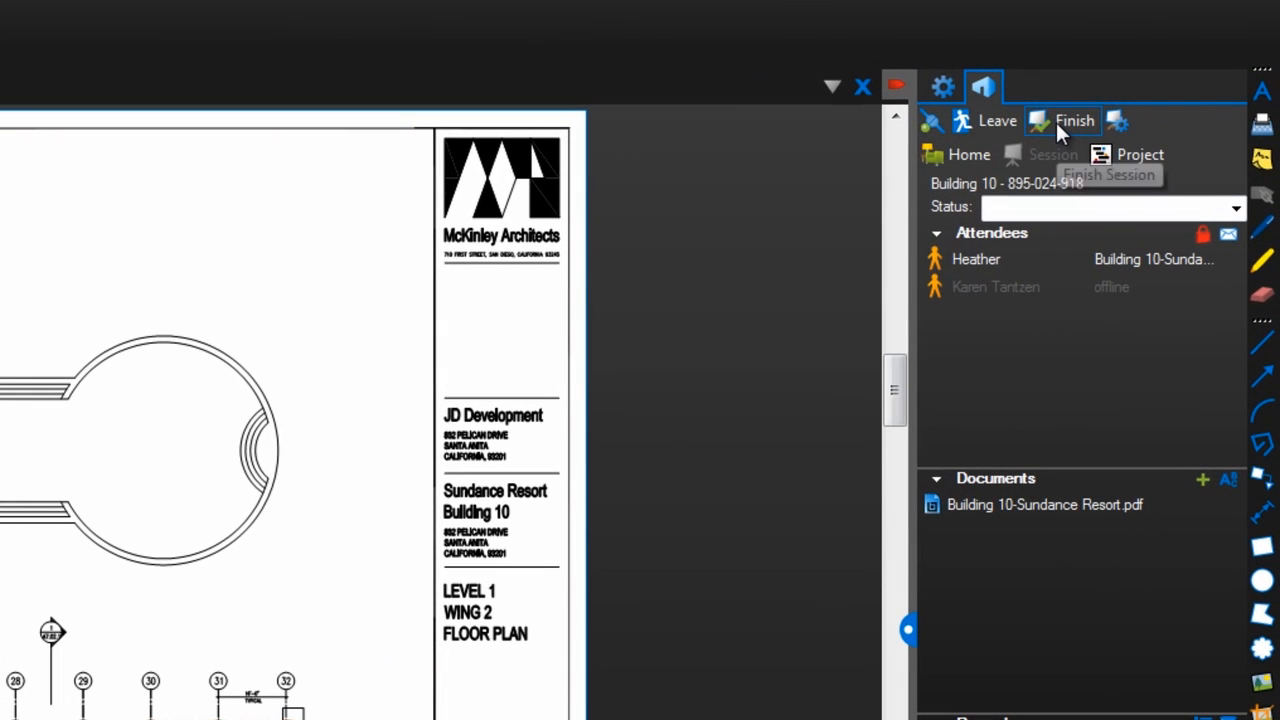
# Finish the Building 10 session with Do not save files instead of Desktop Files, then open Report settings.
pyautogui.click(1055, 119)
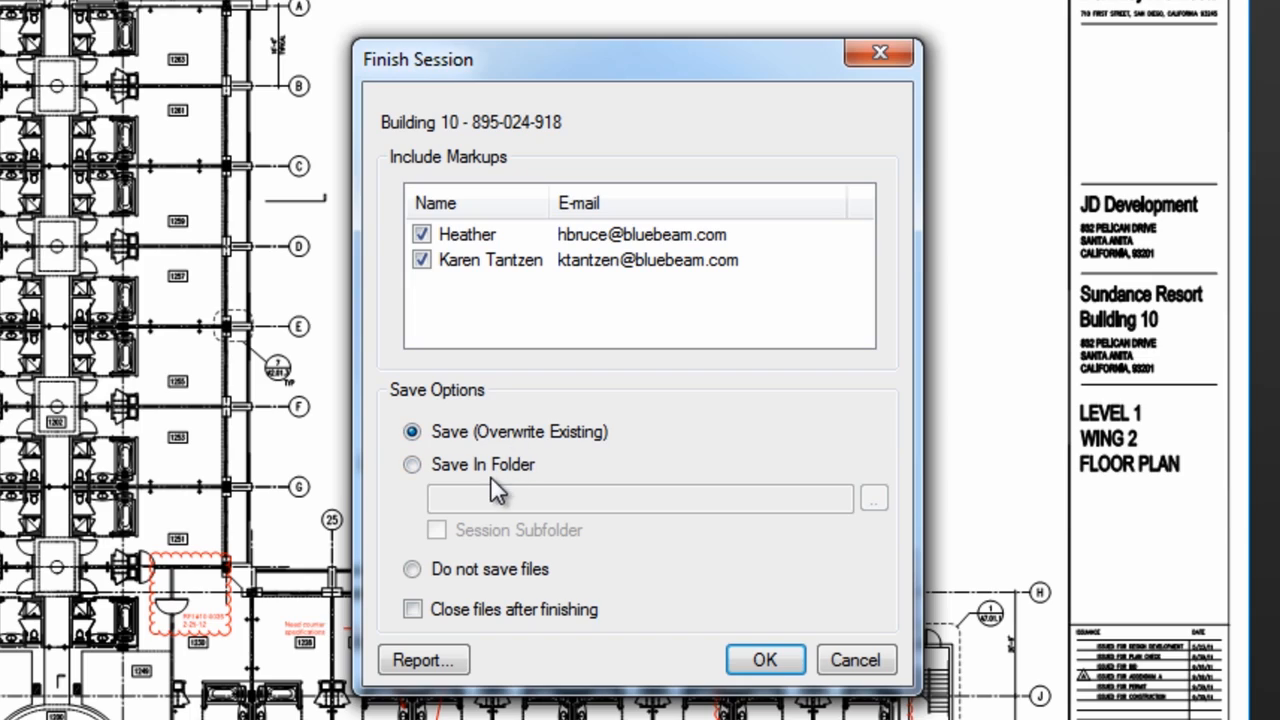
pyautogui.click(413, 465)
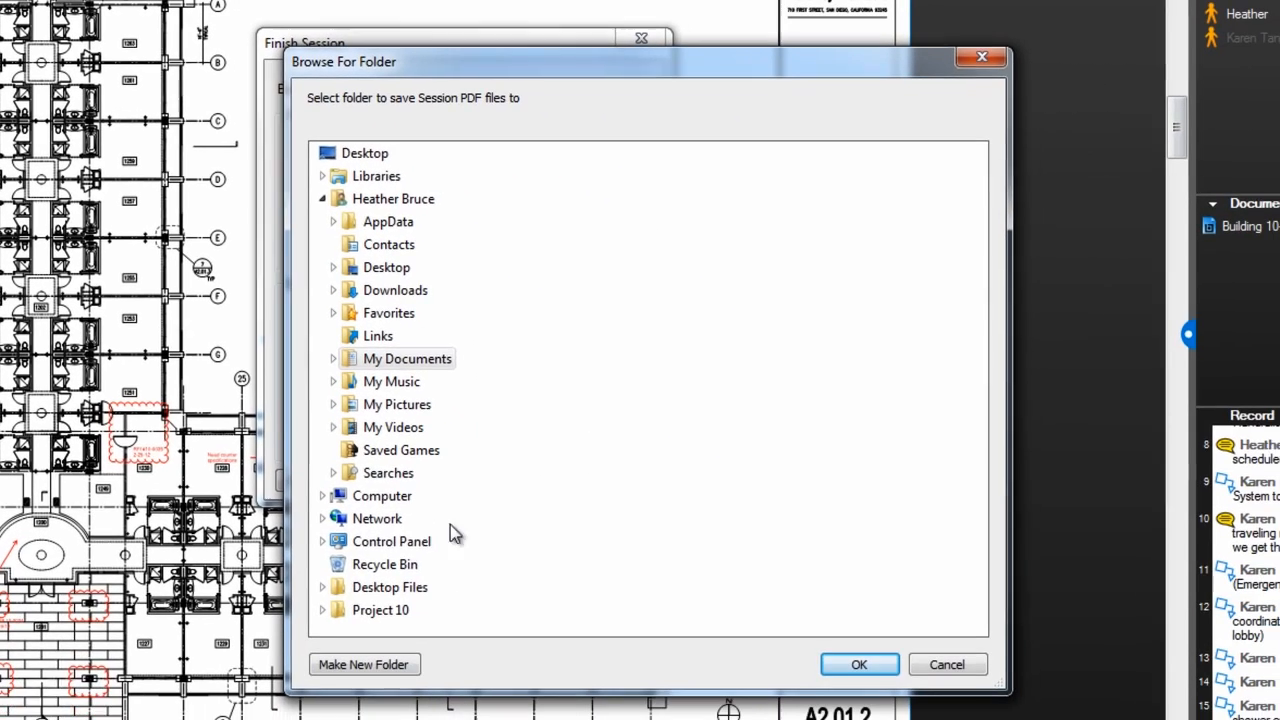
pyautogui.click(420, 587)
pyautogui.click(859, 664)
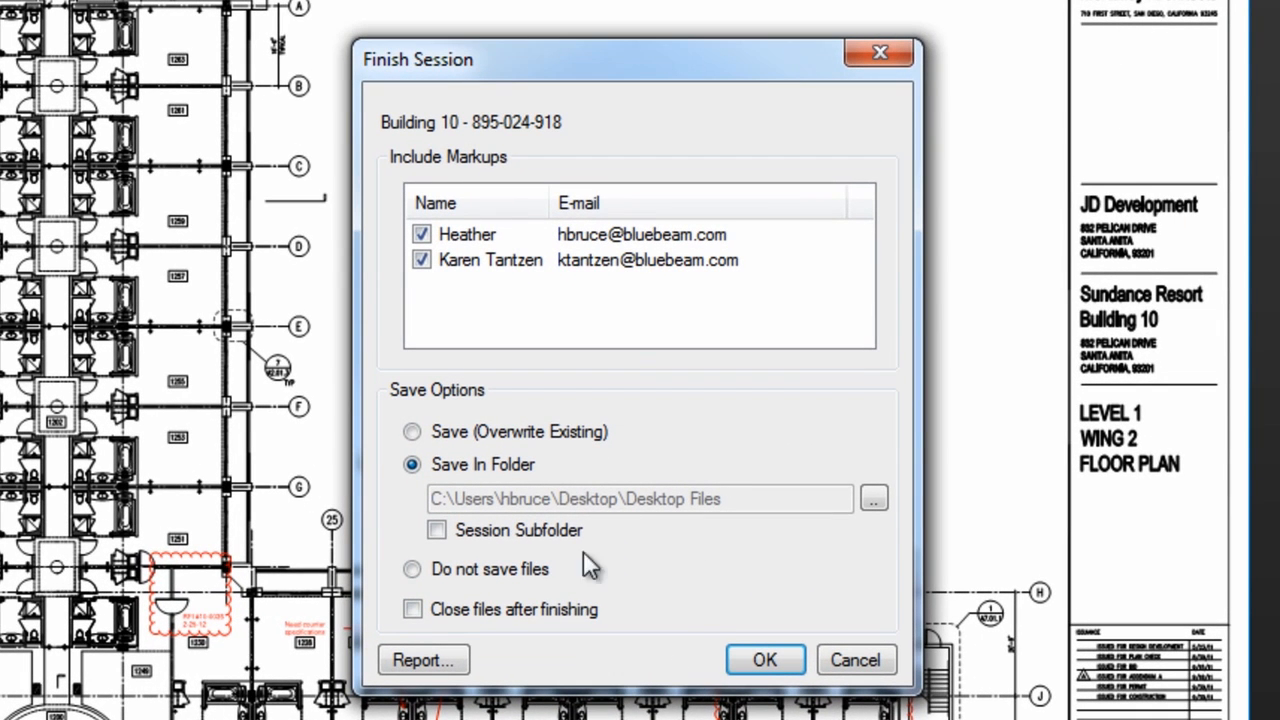
pyautogui.click(440, 574)
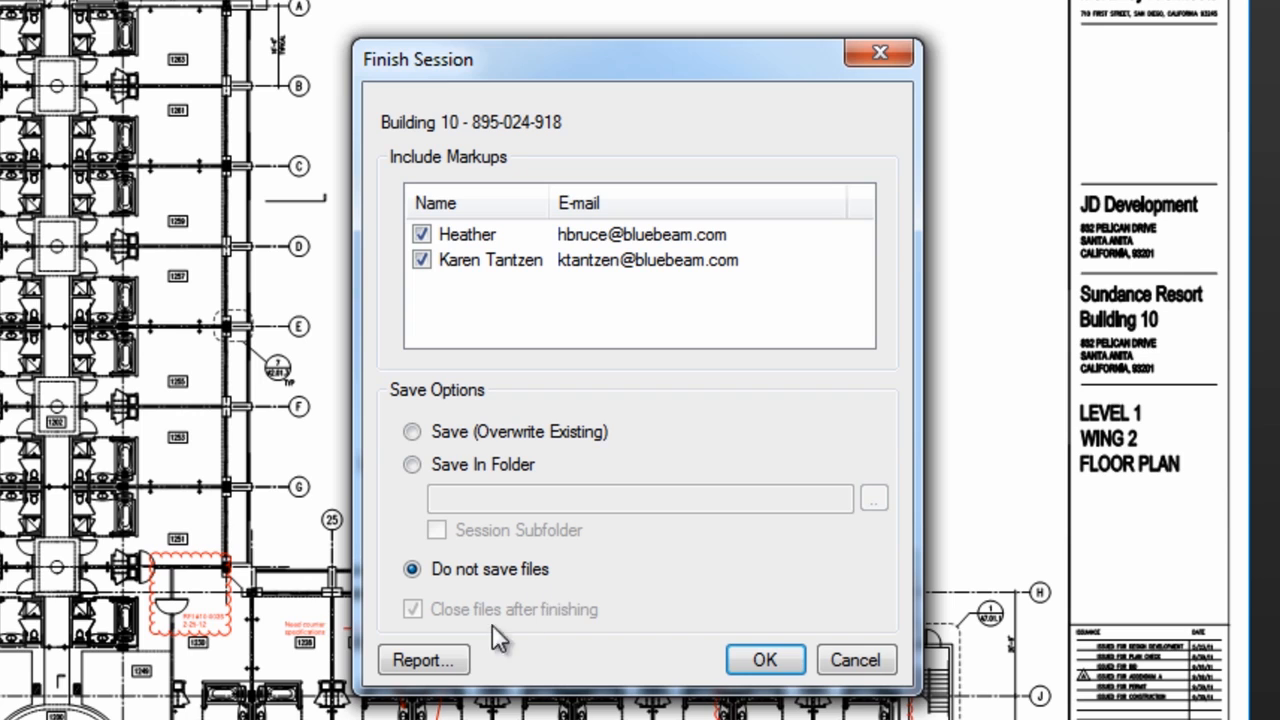
pyautogui.click(440, 658)
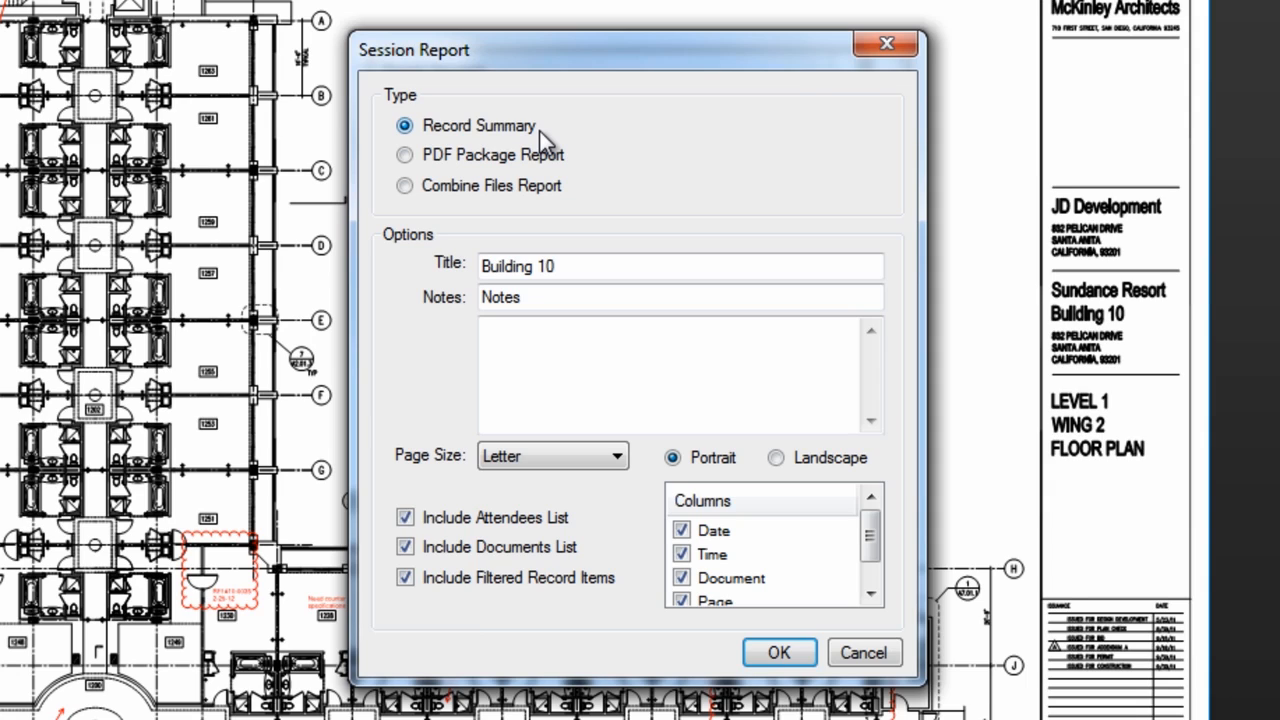
# Create a Combine Files session report titled 'Building 10 Record' and save it as Building 10 Record Report.pdf.
pyautogui.click(472, 157)
pyautogui.click(479, 192)
pyautogui.click(577, 264)
pyautogui.write('Record')
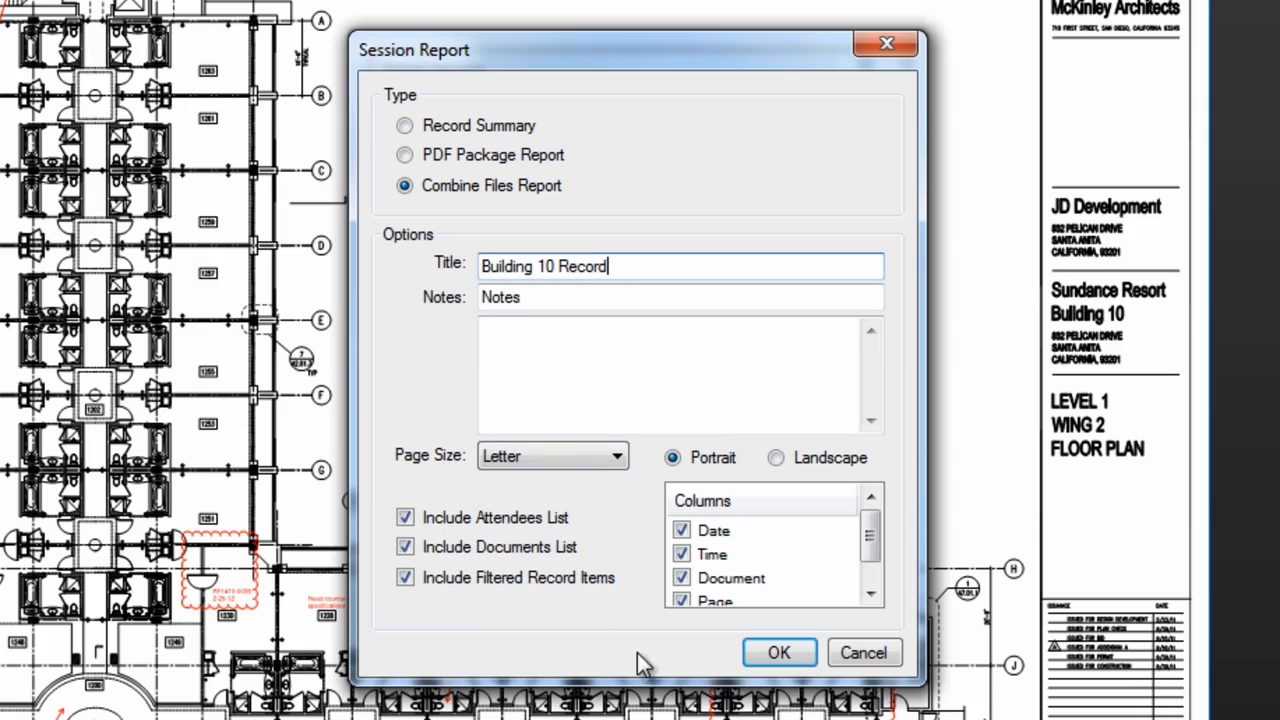
pyautogui.click(775, 653)
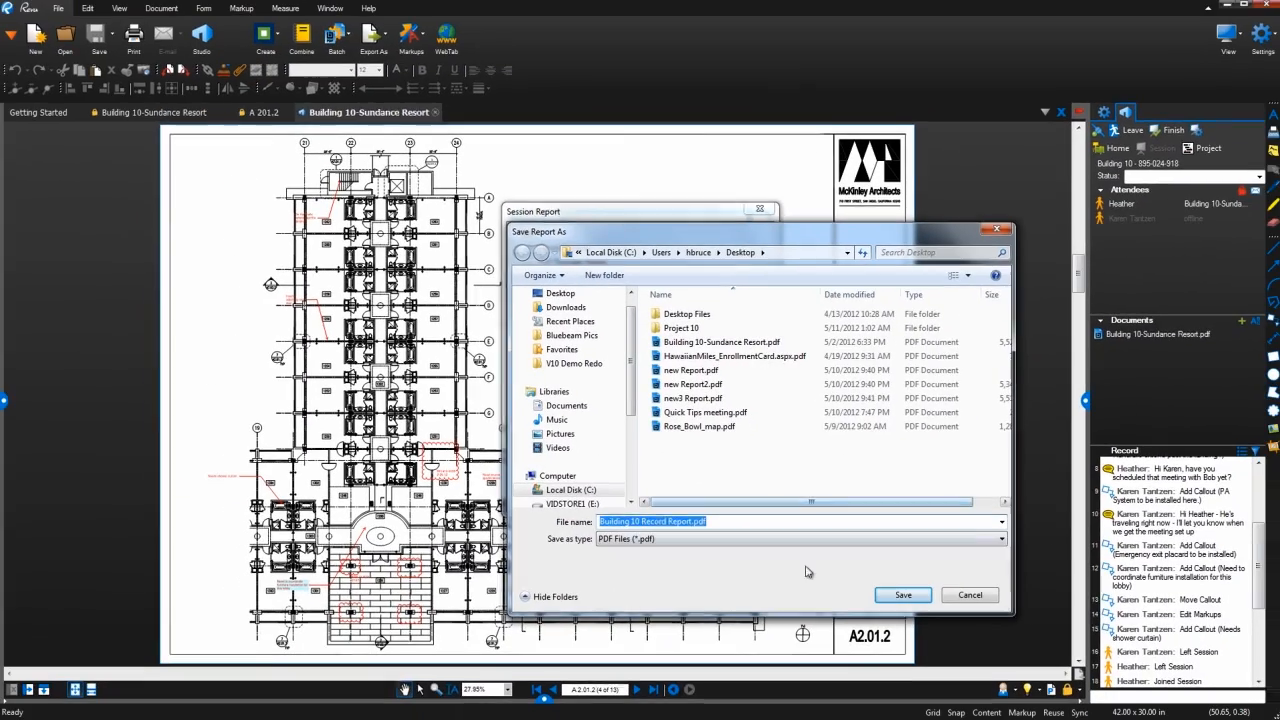
pyautogui.click(892, 598)
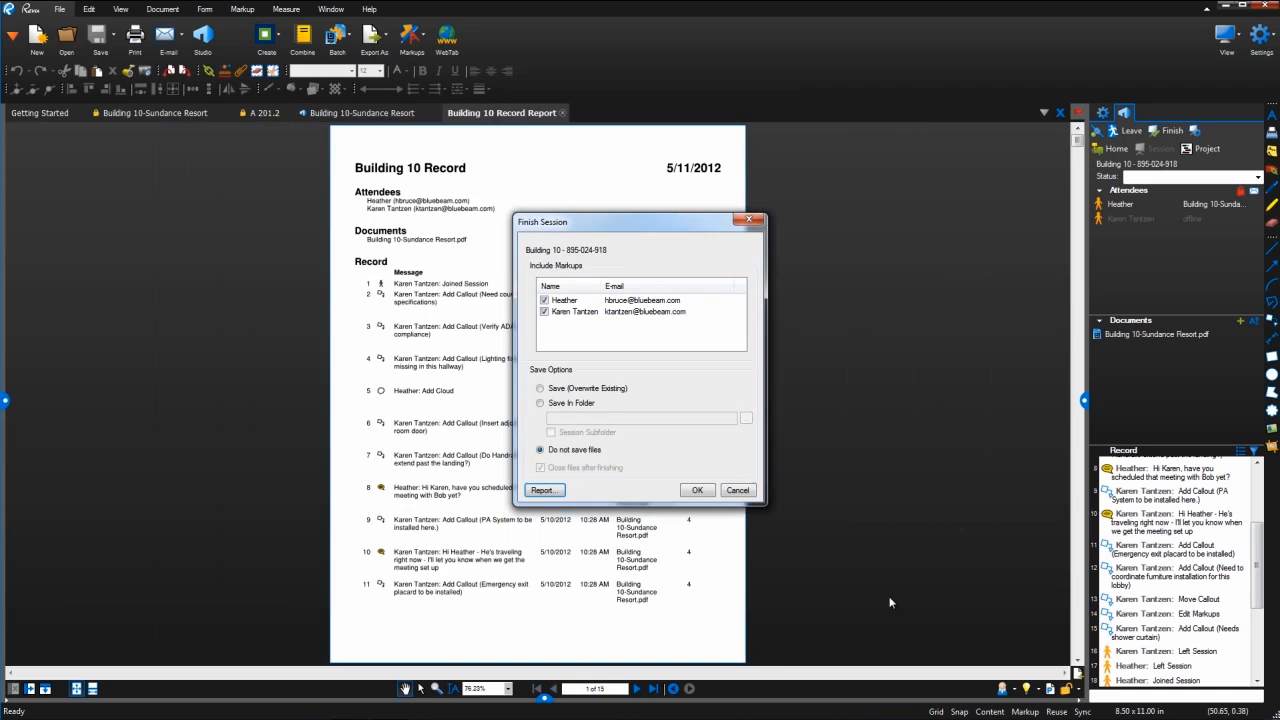
# Cancel finishing the session and scroll through the report at page width.
pyautogui.click(738, 491)
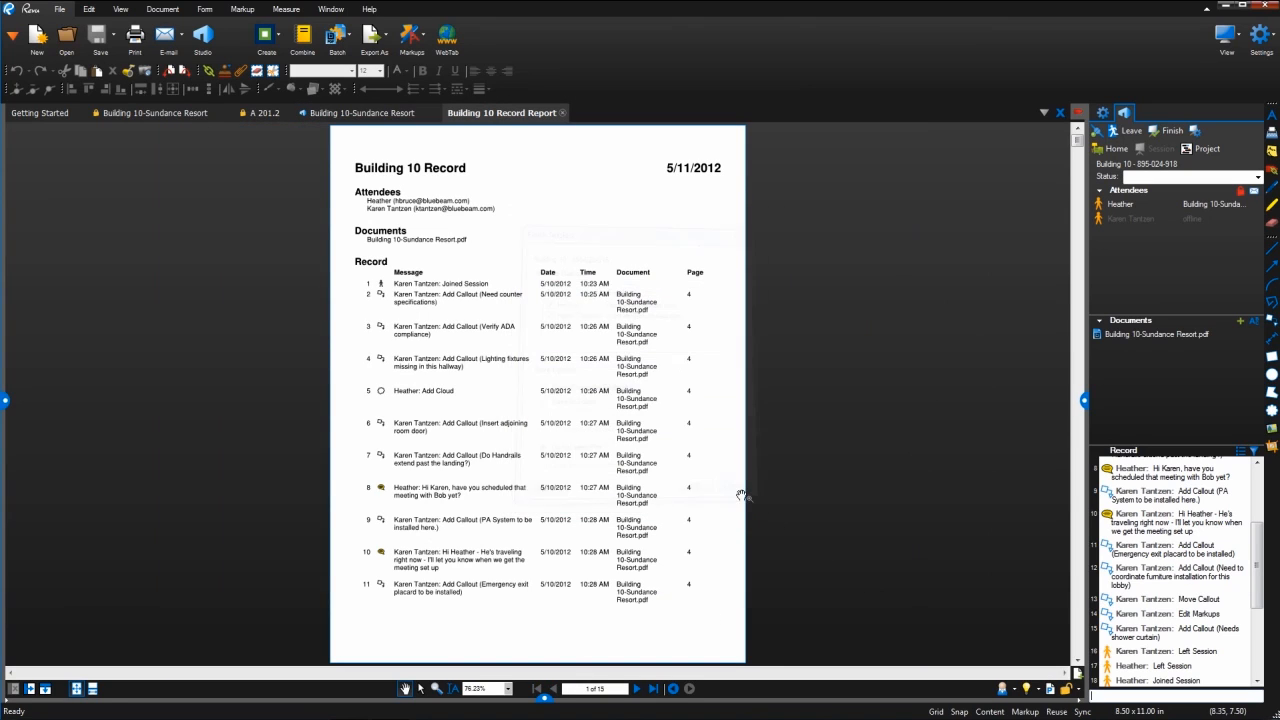
pyautogui.click(92, 689)
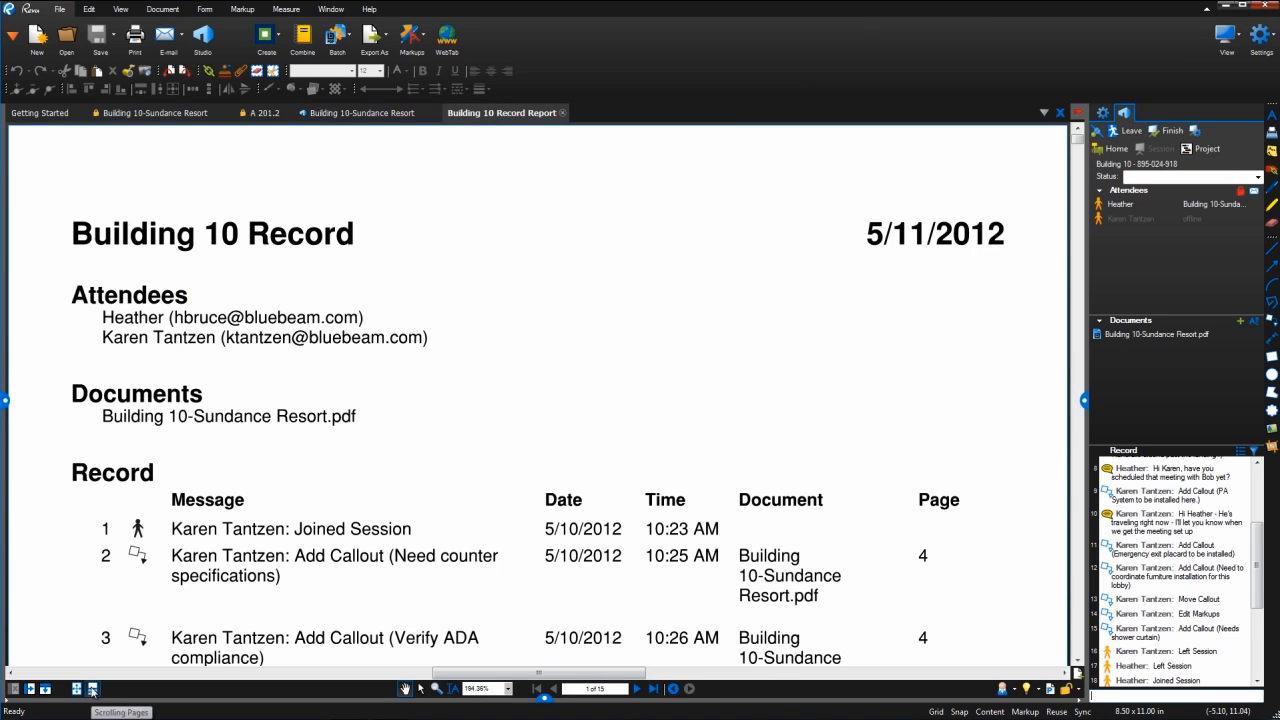
pyautogui.scroll(-5, 258, 512)
pyautogui.scroll(-6, 258, 512)
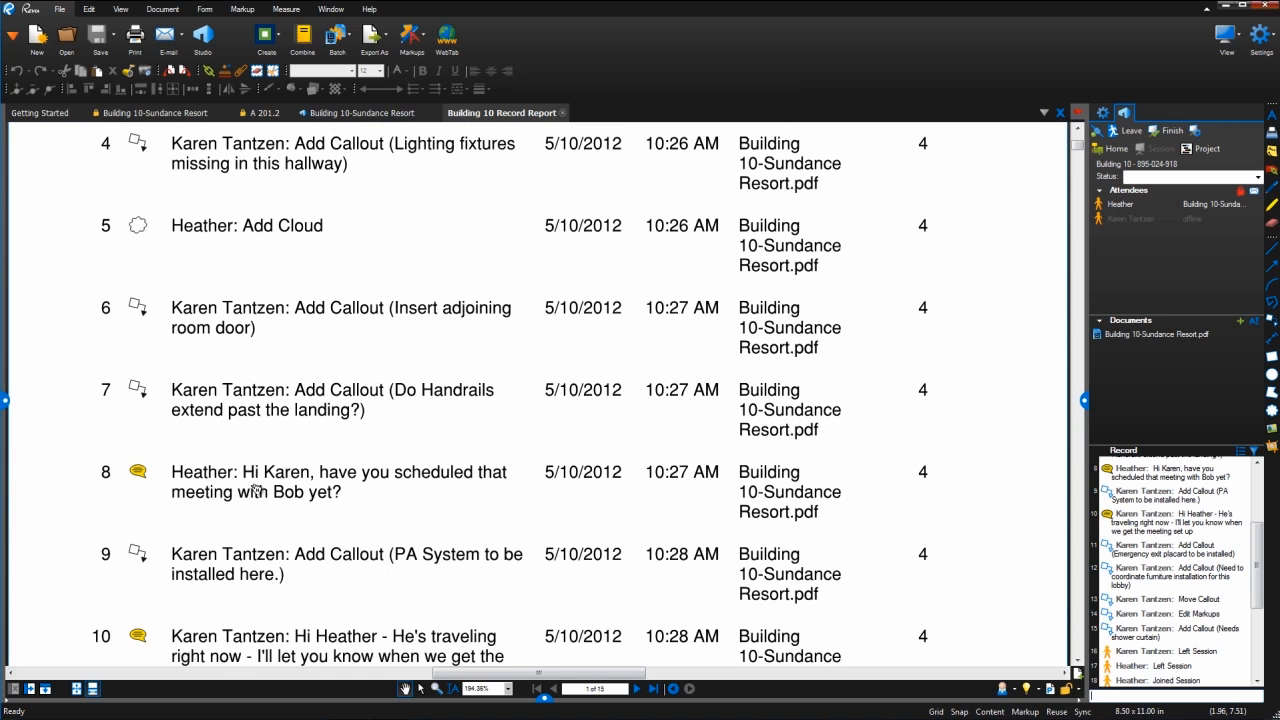
# Jump to the markup referenced by record row 8 and show the page thumbnails panel.
pyautogui.click(258, 496)
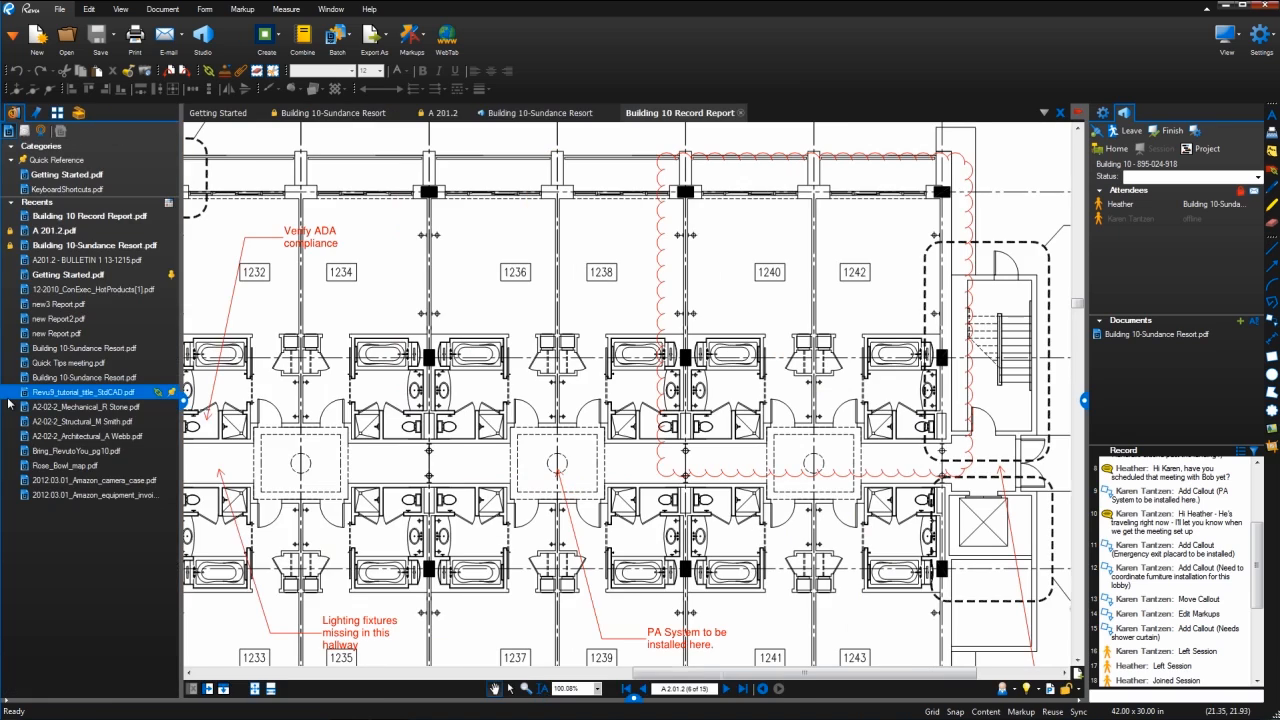
pyautogui.click(8, 400)
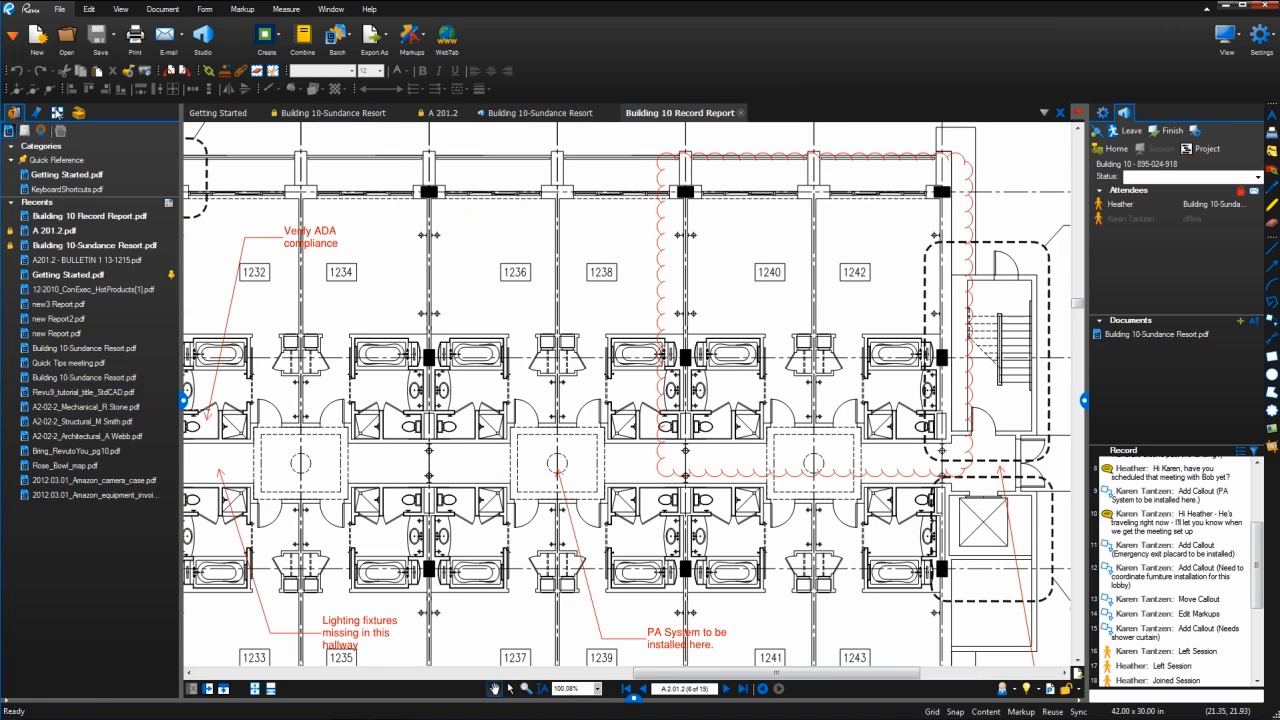
pyautogui.click(57, 112)
pyautogui.moveTo(168, 360); pyautogui.dragTo(170, 196)
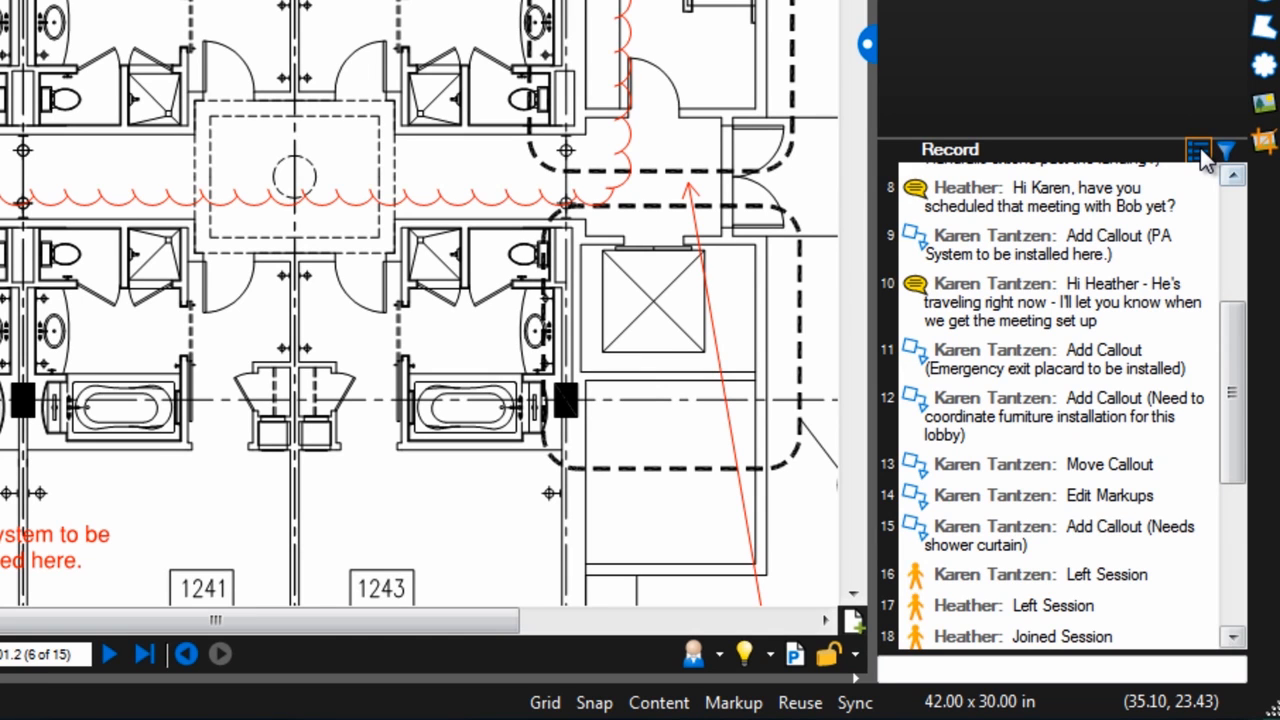
# Cancel the Session Report settings and fit the whole A2.01.2 sheet on screen.
pyautogui.click(1203, 157)
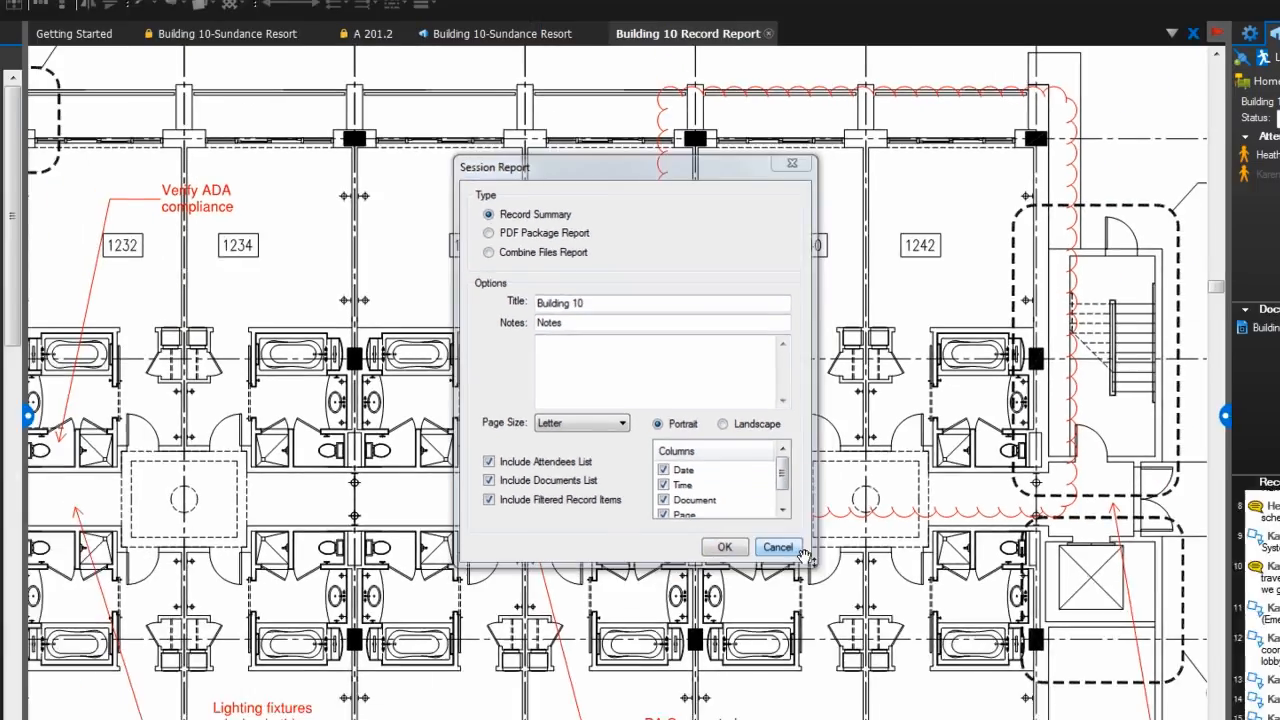
pyautogui.click(846, 651)
pyautogui.click(255, 688)
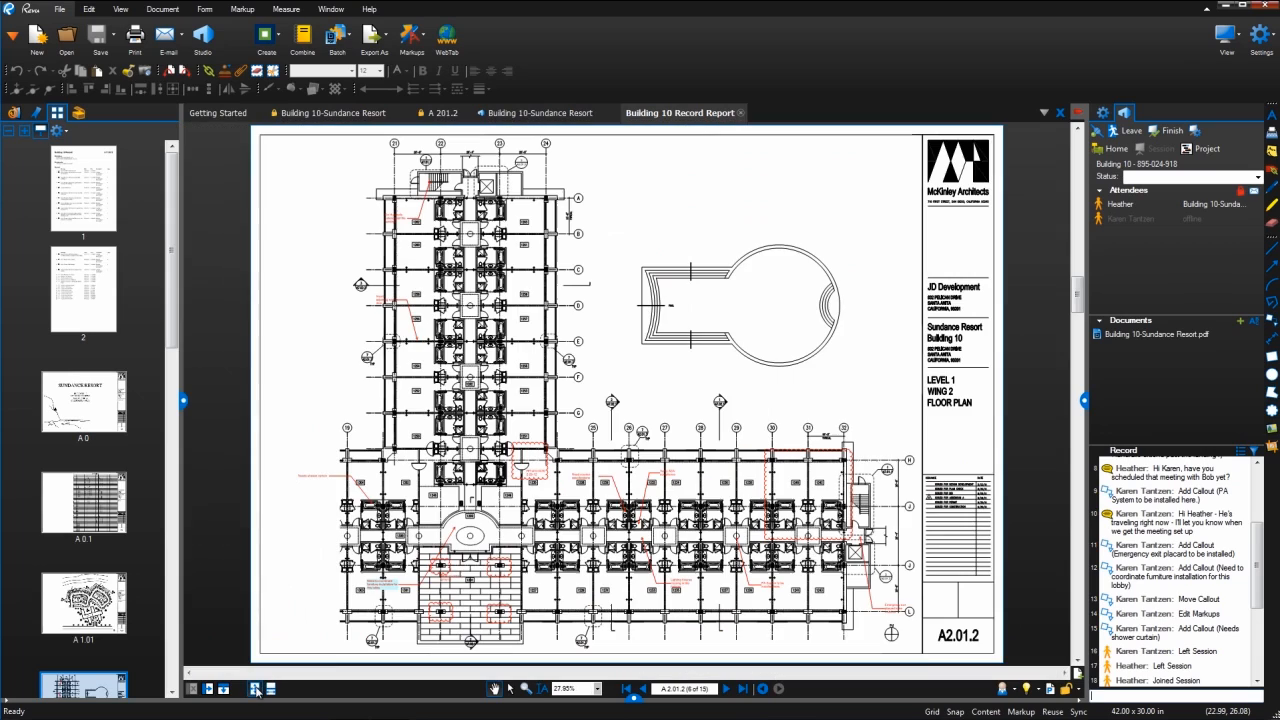